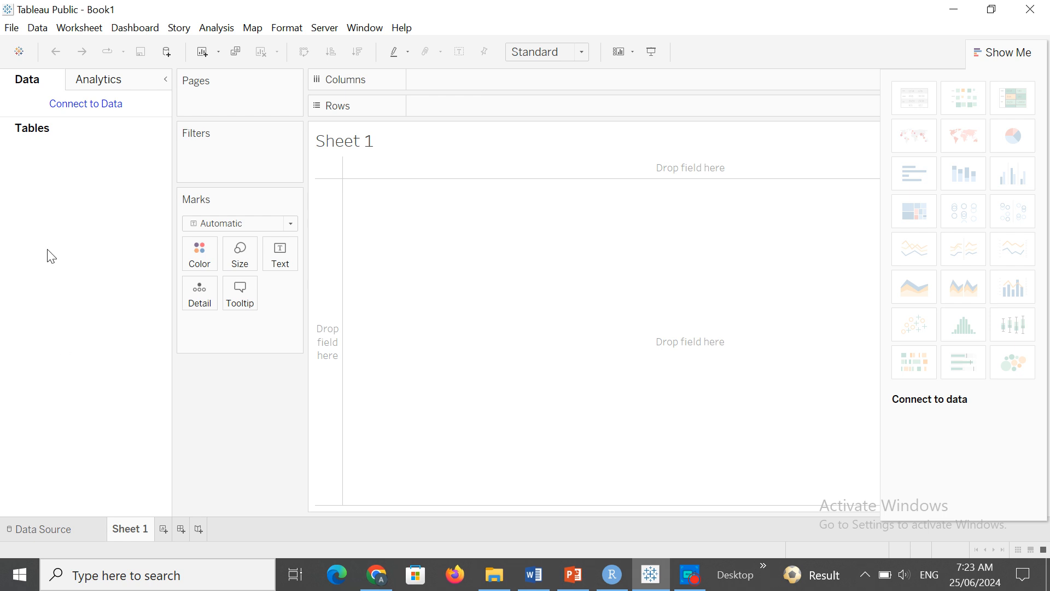
pyautogui.click(90, 33)
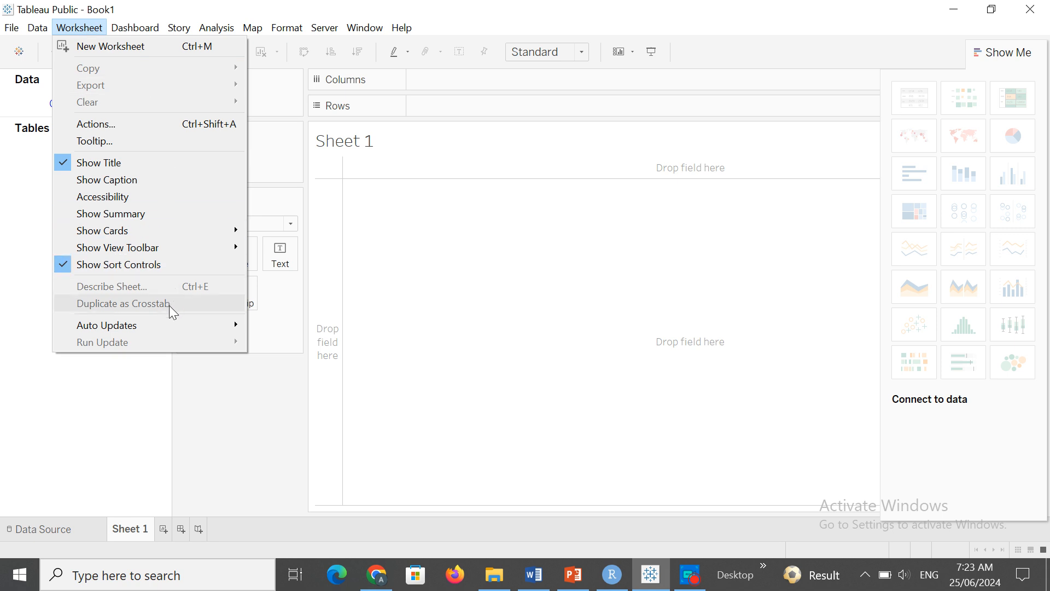
pyautogui.click(137, 534)
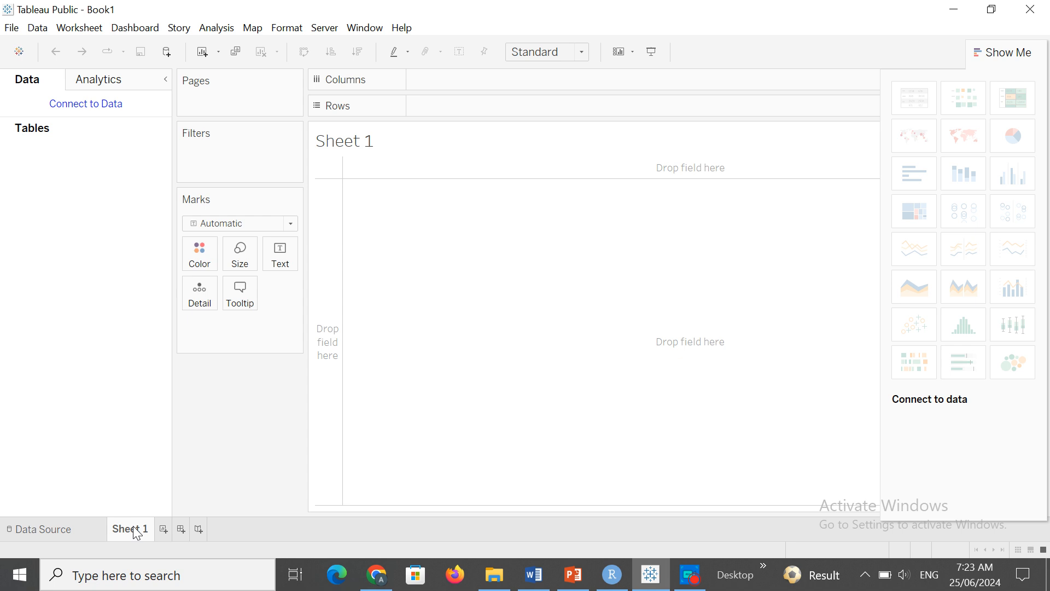
pyautogui.rightClick(137, 533)
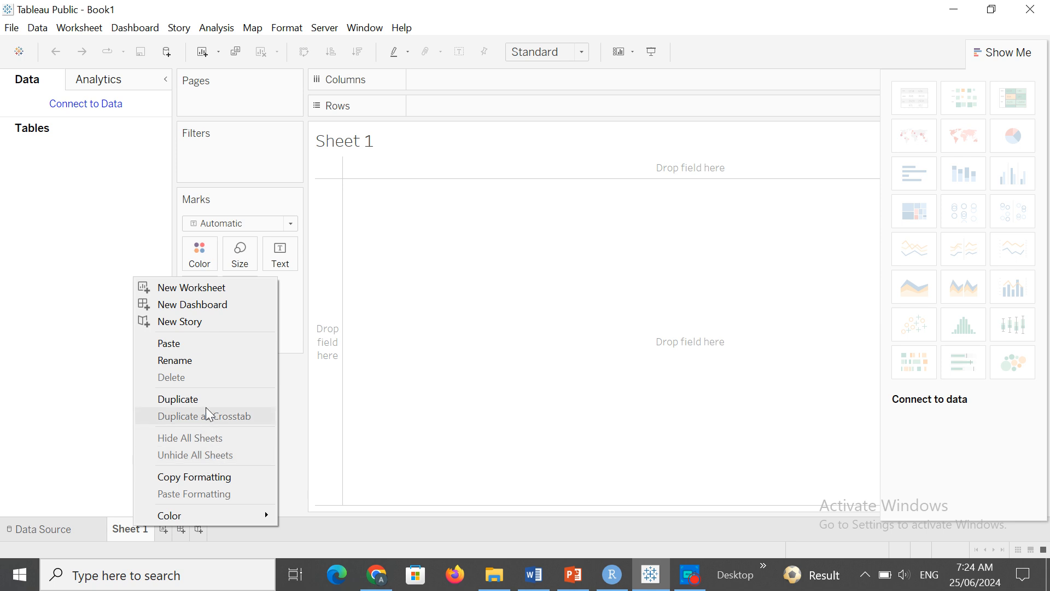
pyautogui.click(412, 374)
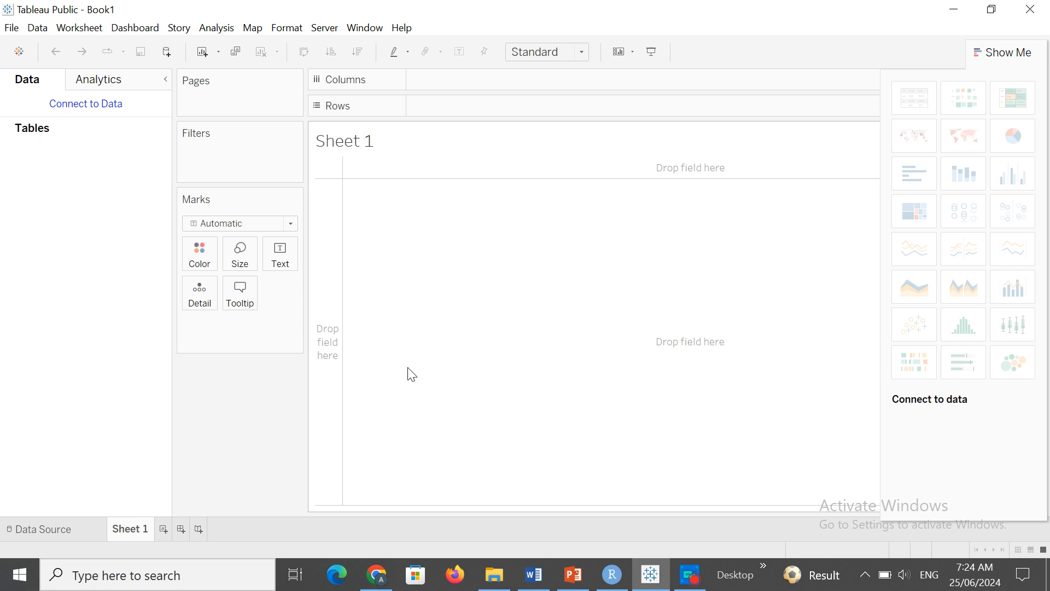
# Connect to the Excel workbook USGunViolence from the DAXXX TRAINING folder and go to Sheet 1
pyautogui.click(85, 104)
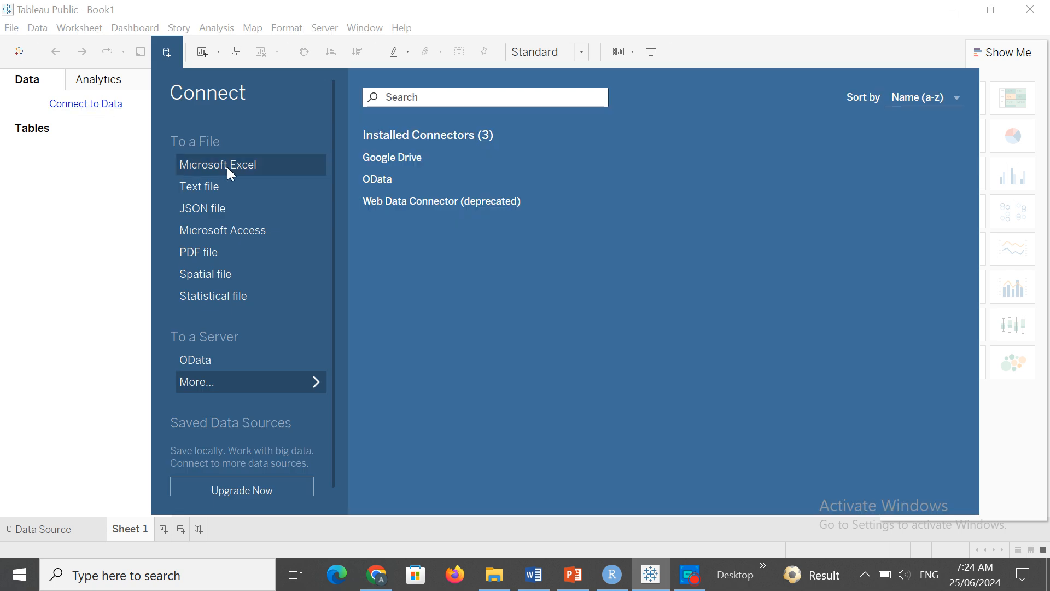
pyautogui.click(228, 167)
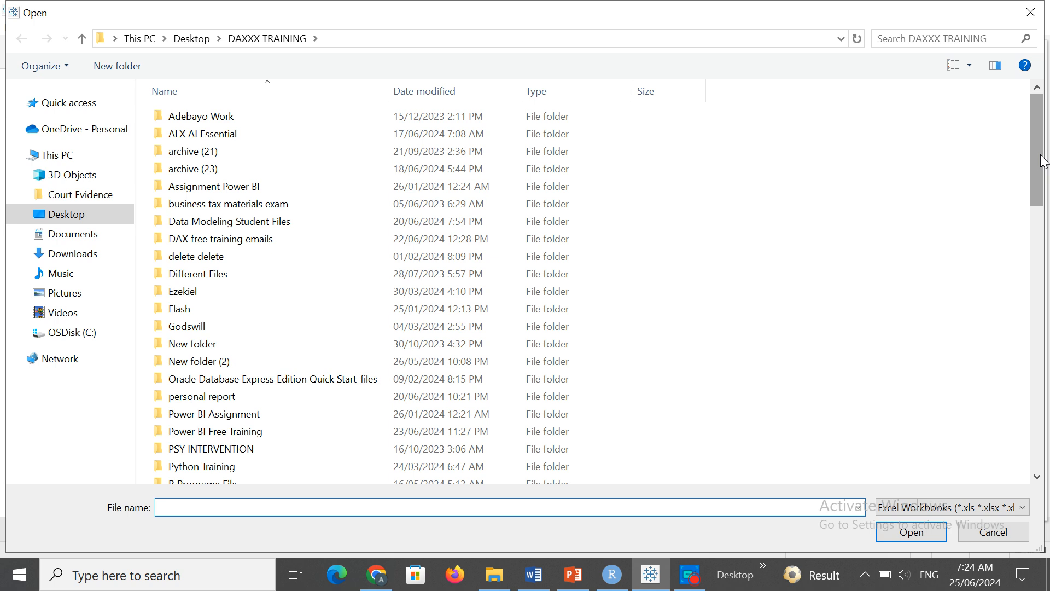
pyautogui.moveTo(1042, 161); pyautogui.dragTo(1039, 436)
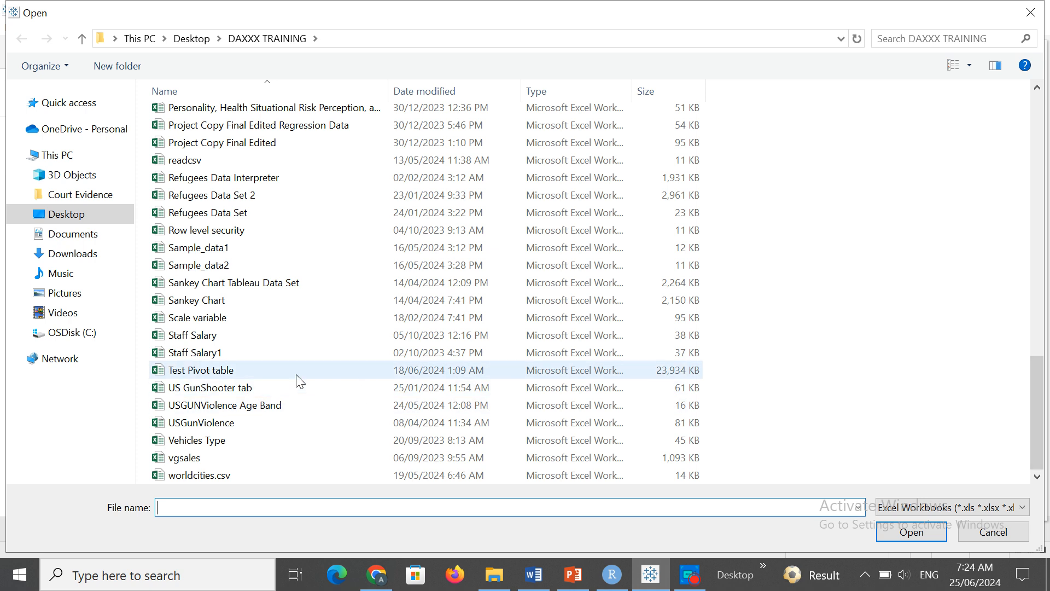
pyautogui.doubleClick(245, 423)
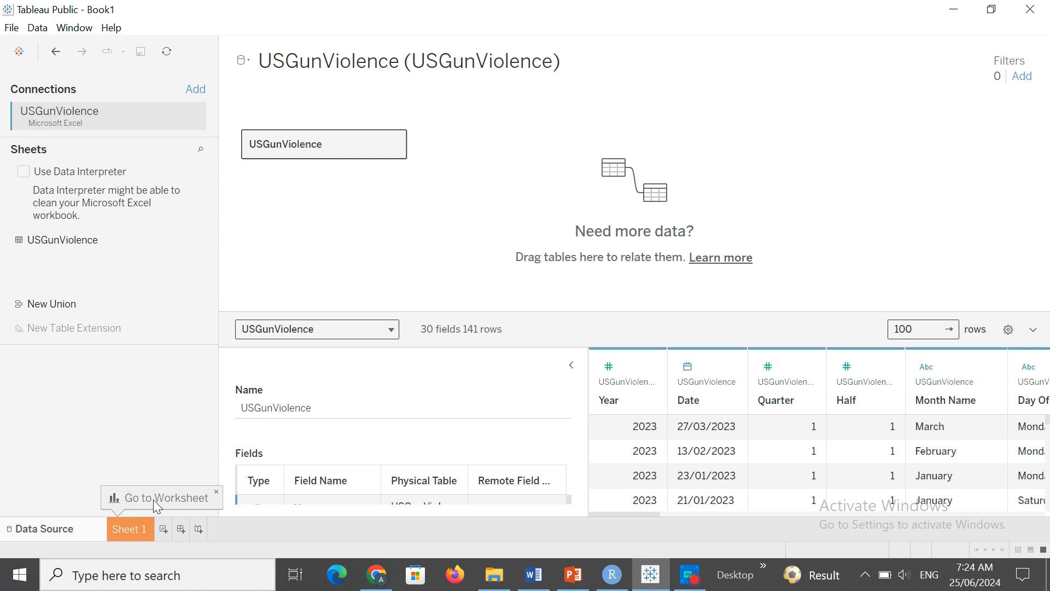
pyautogui.click(126, 534)
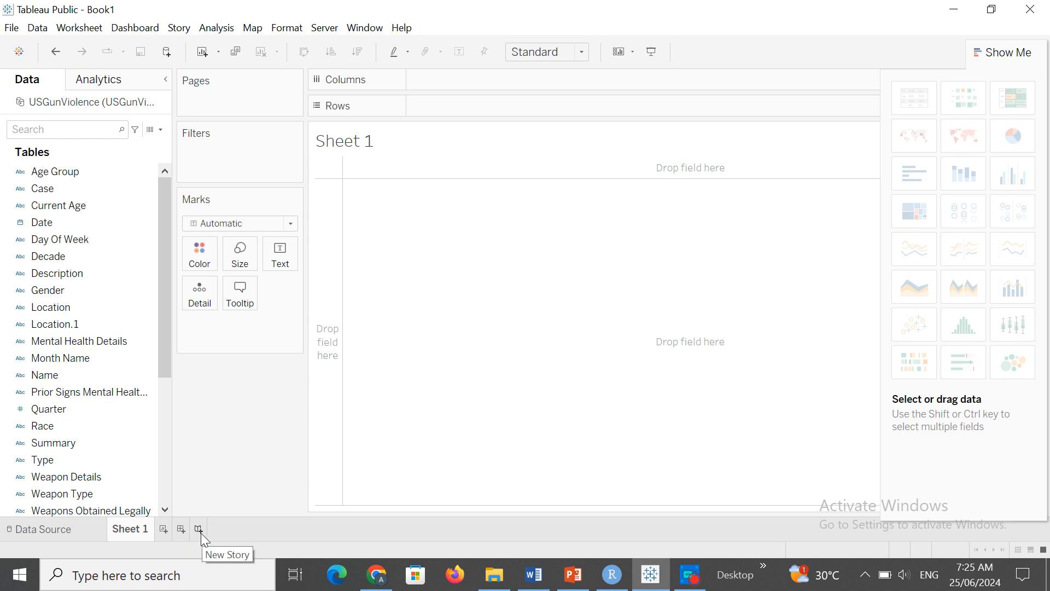
# Add three blank worksheets, Sheet 2, Sheet 3 and Sheet 4, to the workbook
pyautogui.click(163, 528)
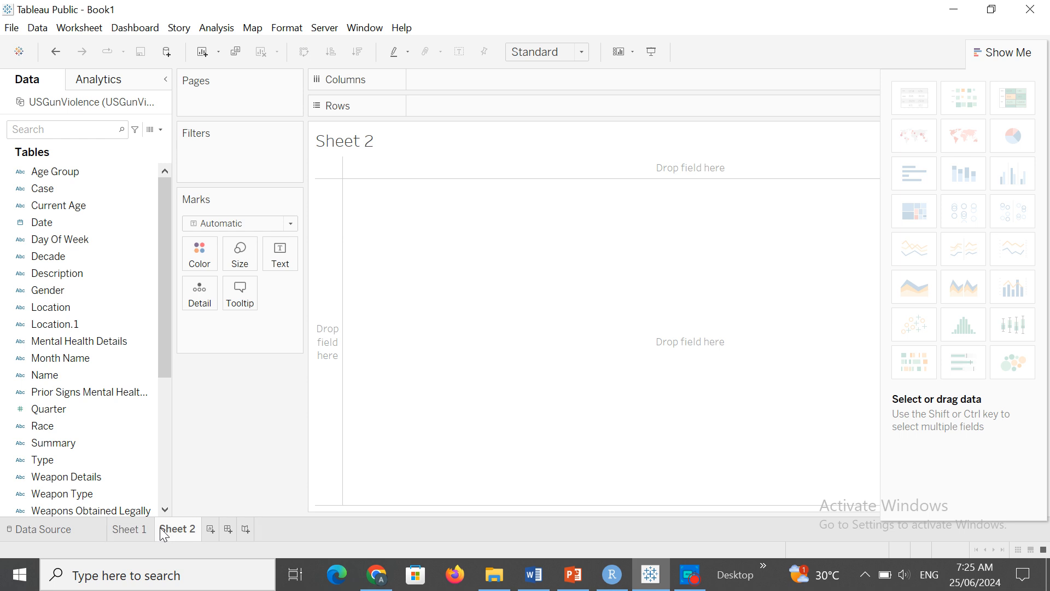
pyautogui.click(107, 290)
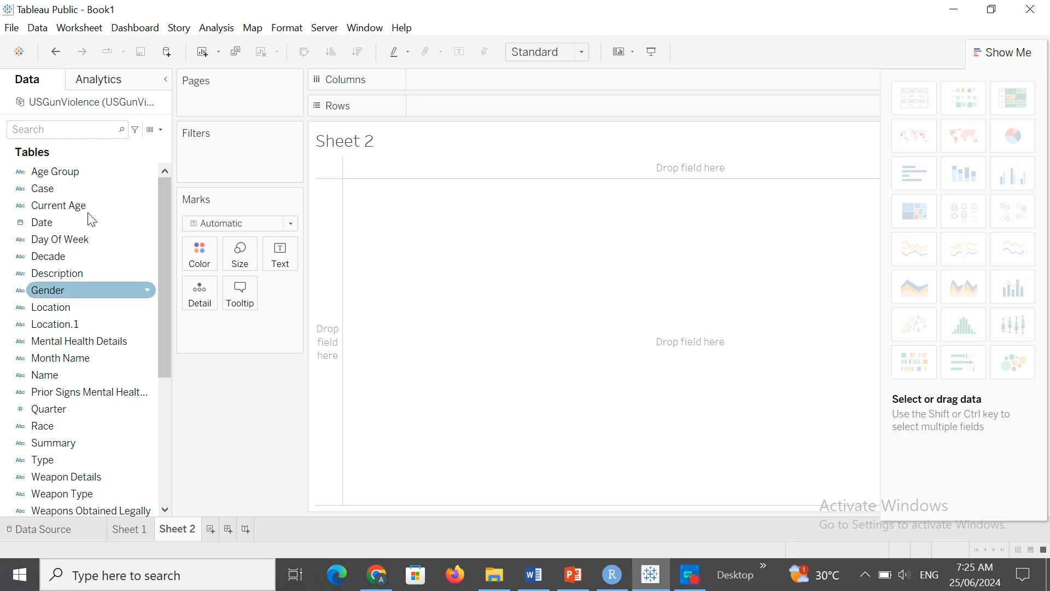
pyautogui.click(75, 28)
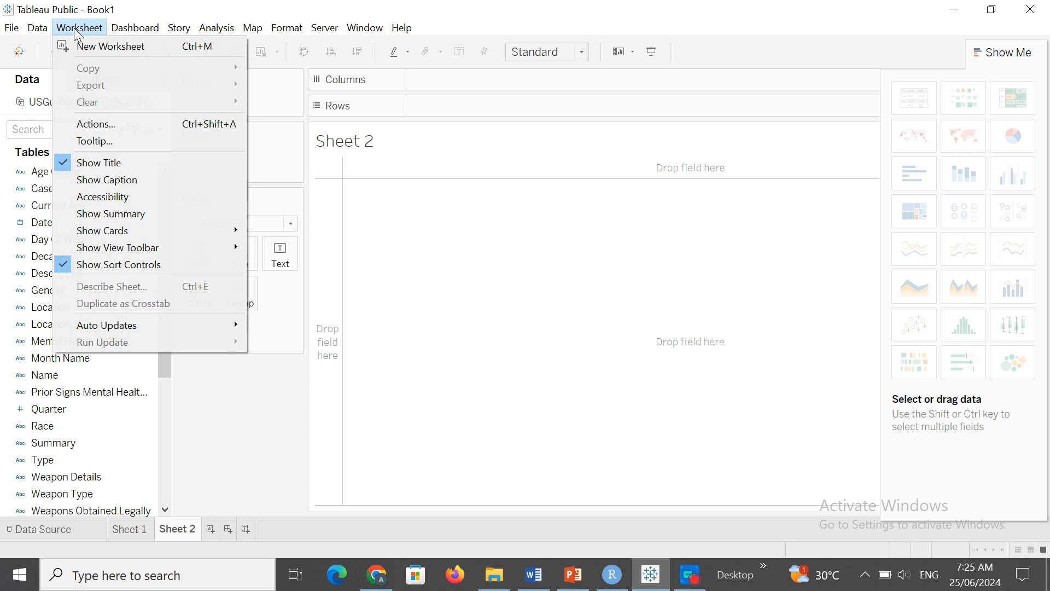
pyautogui.click(112, 46)
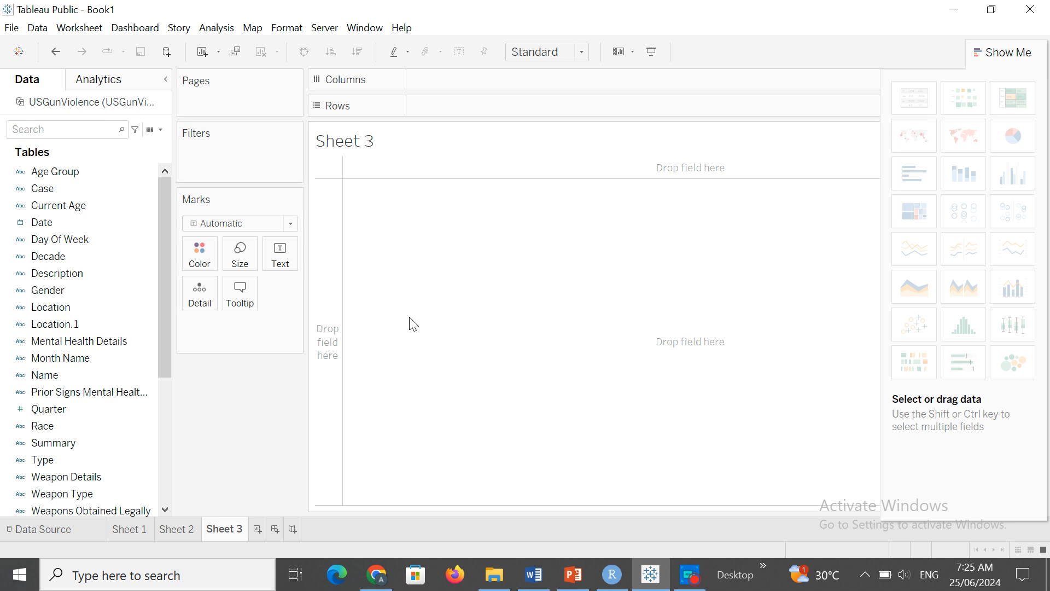
pyautogui.hotkey('ctrl', 'm')
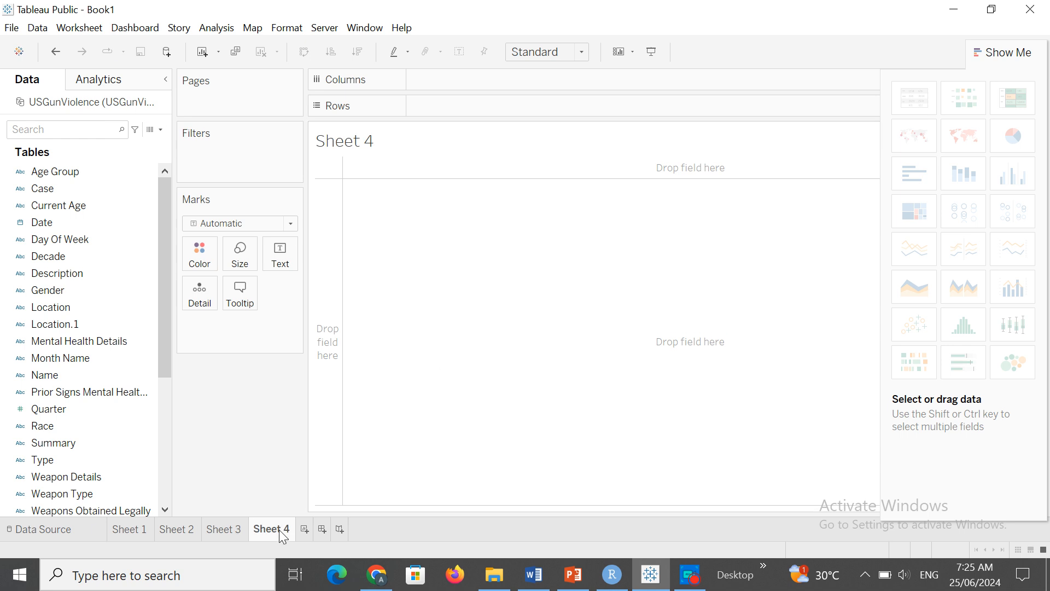
pyautogui.moveTo(281, 535)
pyautogui.click(82, 28)
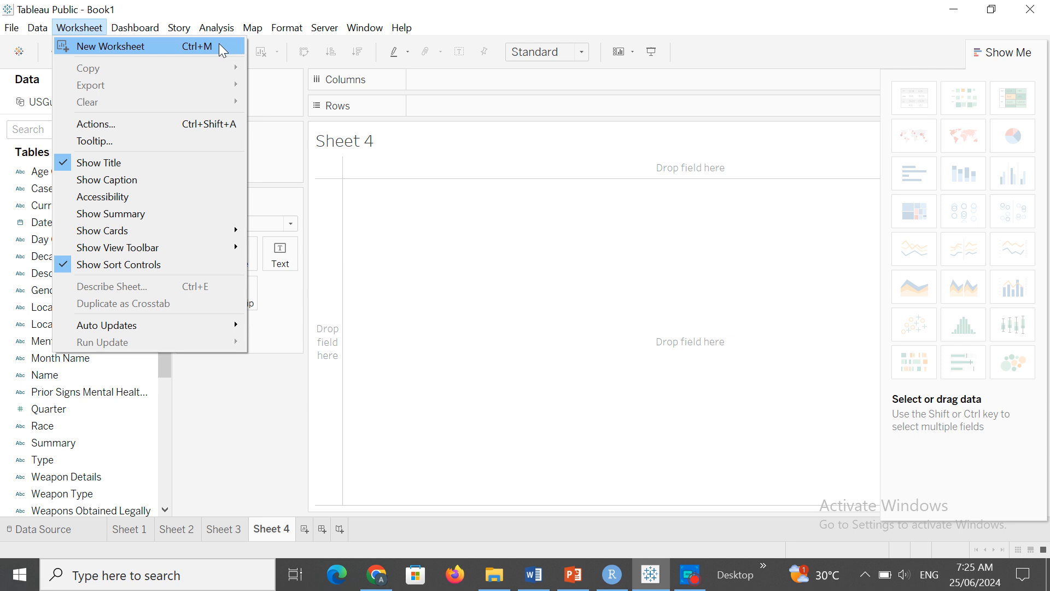
pyautogui.click(424, 406)
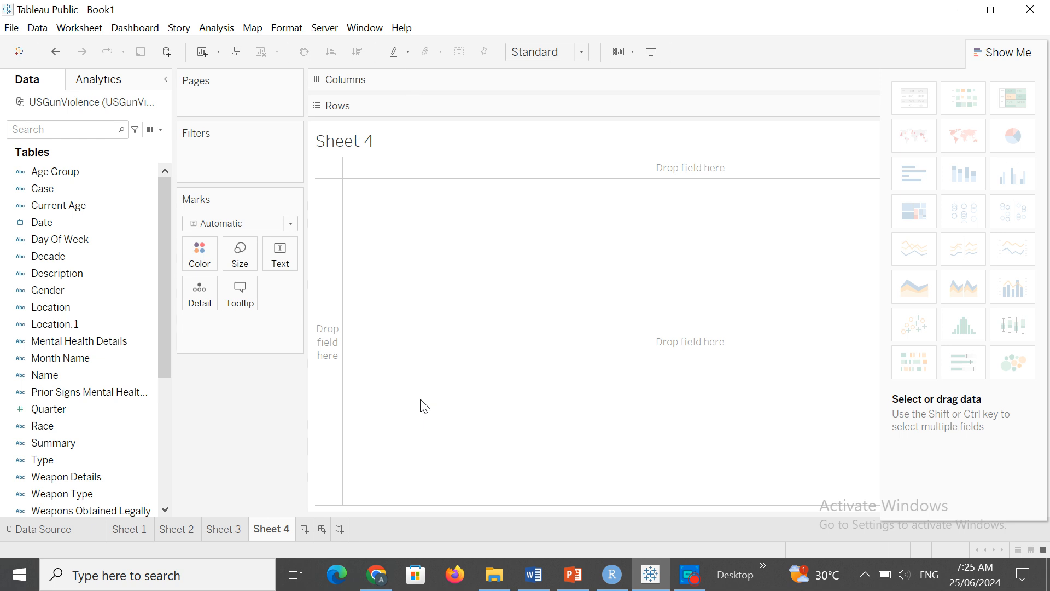
# On Sheet 1, place the Total Victims measure on Rows as a sum
pyautogui.click(145, 533)
pyautogui.rightClick(147, 535)
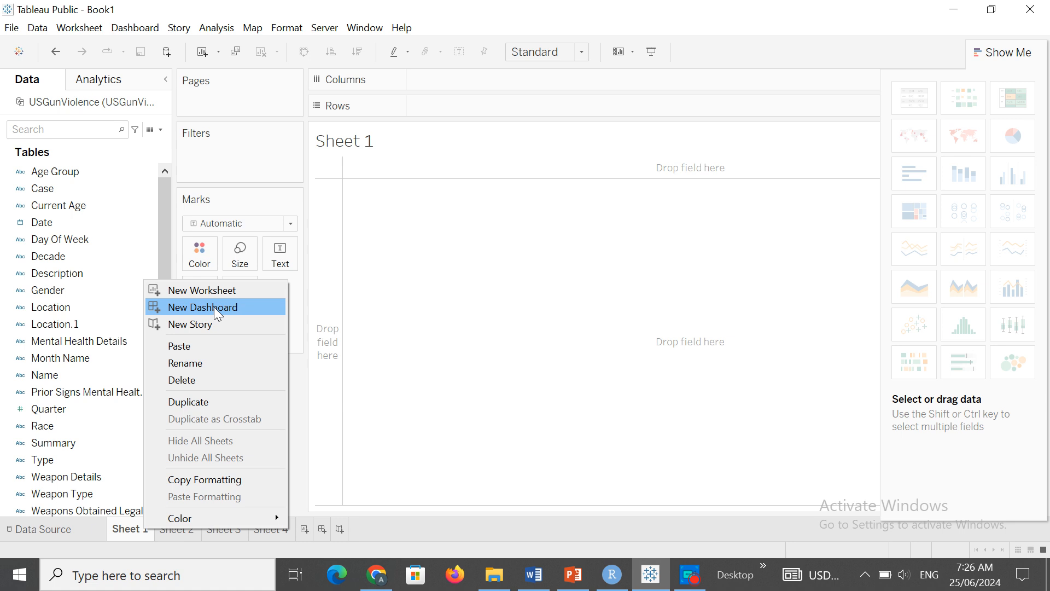
pyautogui.click(413, 433)
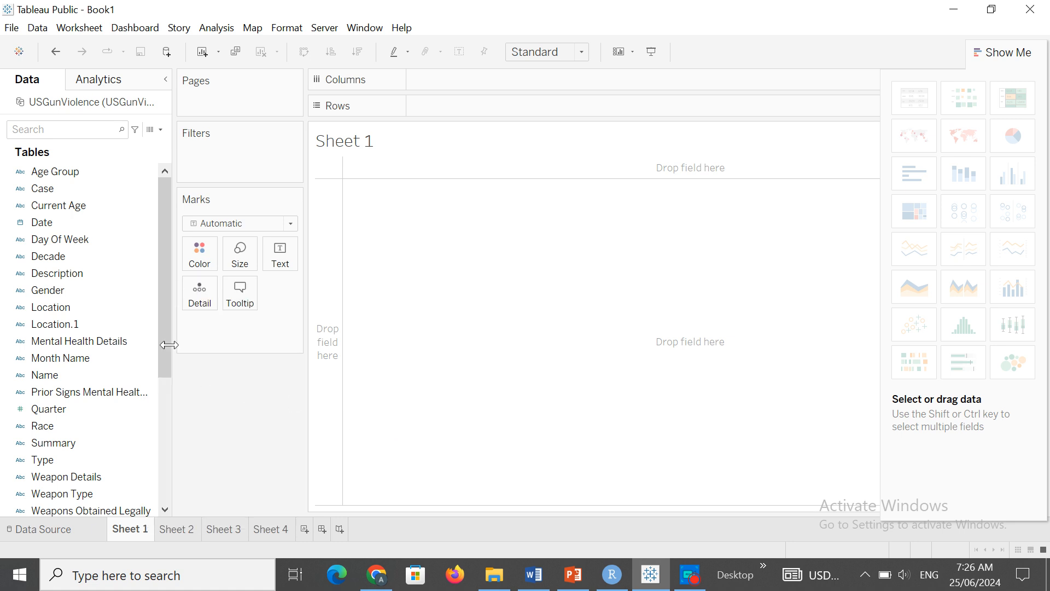
pyautogui.moveTo(165, 346); pyautogui.dragTo(163, 489)
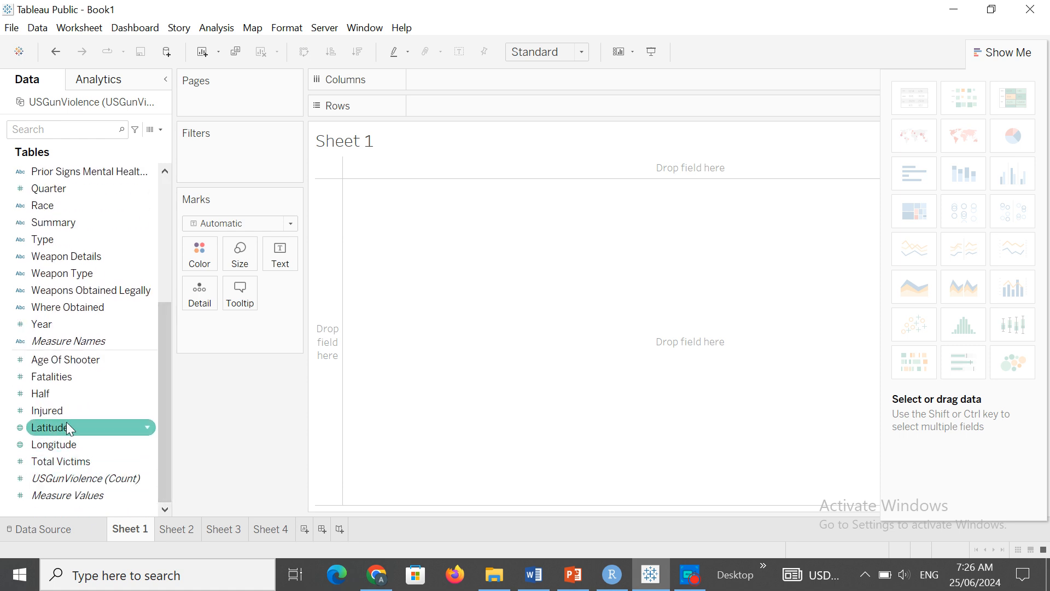
pyautogui.moveTo(64, 468); pyautogui.dragTo(468, 263)
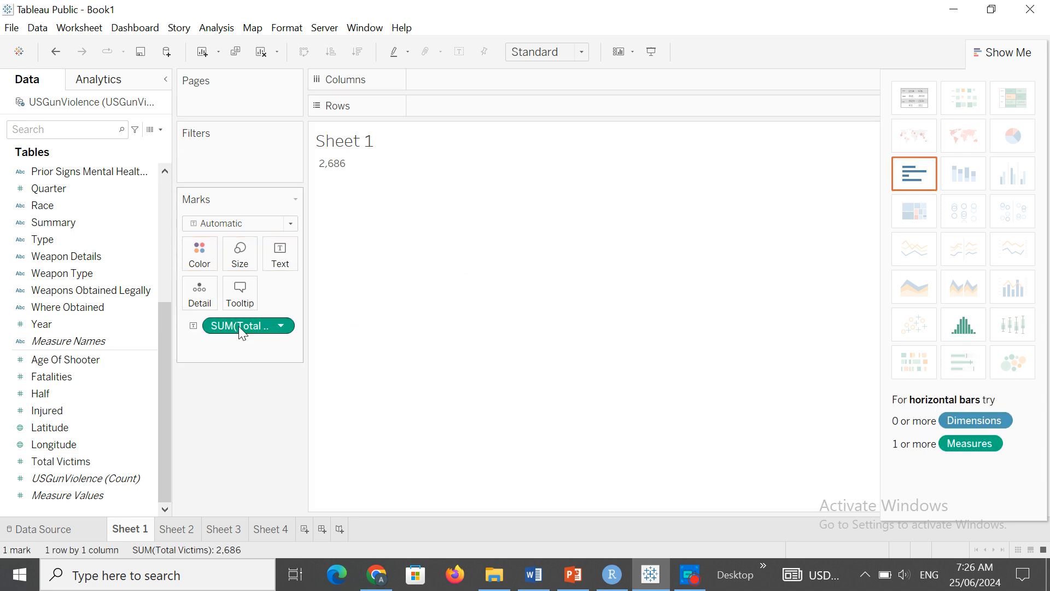
pyautogui.moveTo(239, 326); pyautogui.dragTo(463, 108)
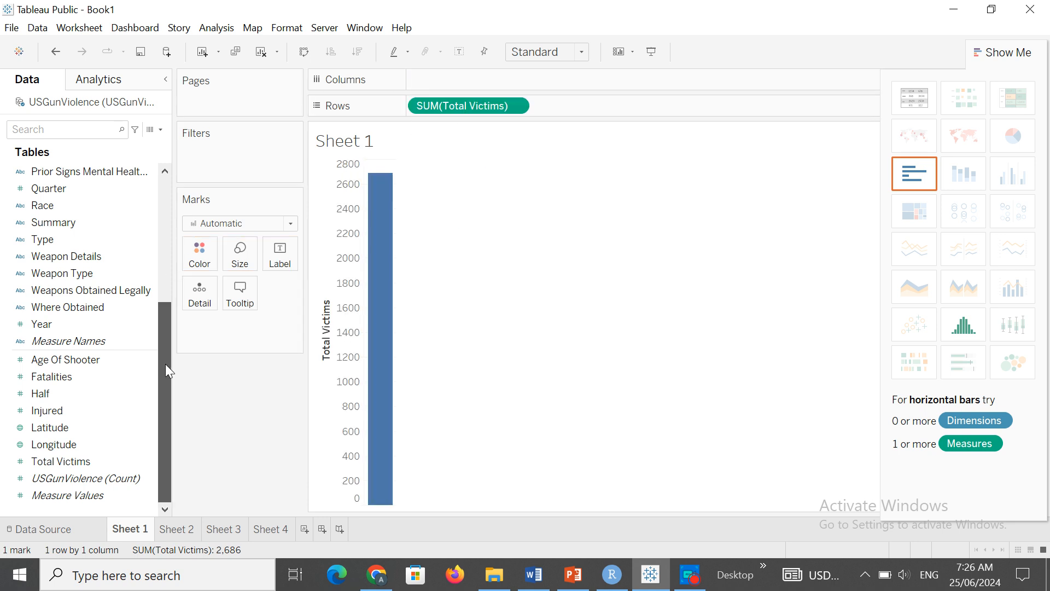
# Break the victims bar down by Location.1 on Columns and widen the bars so the location labels fit
pyautogui.moveTo(165, 364); pyautogui.dragTo(154, 257)
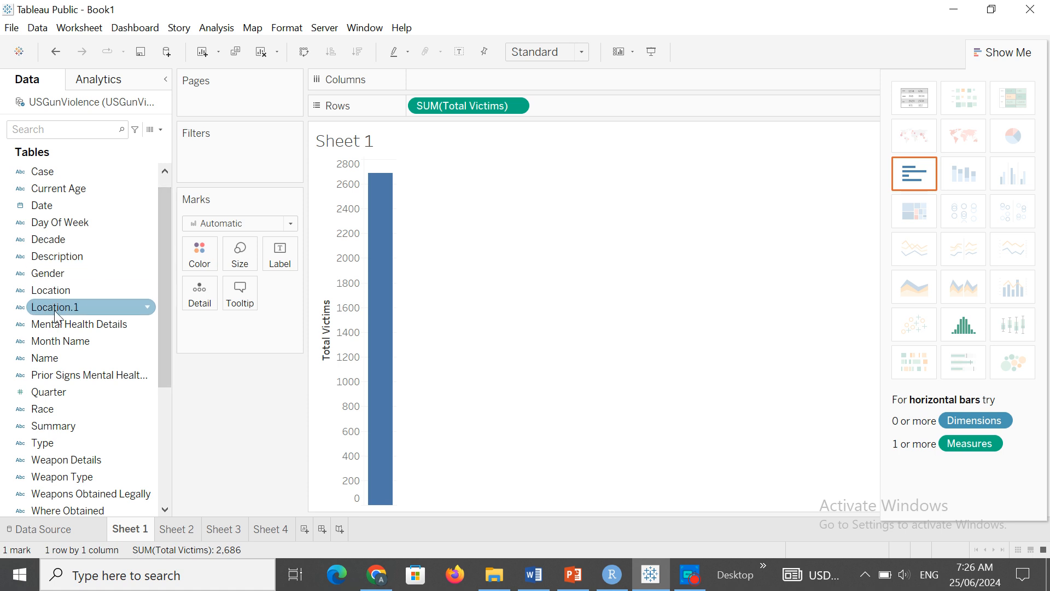
pyautogui.moveTo(58, 307); pyautogui.dragTo(507, 80)
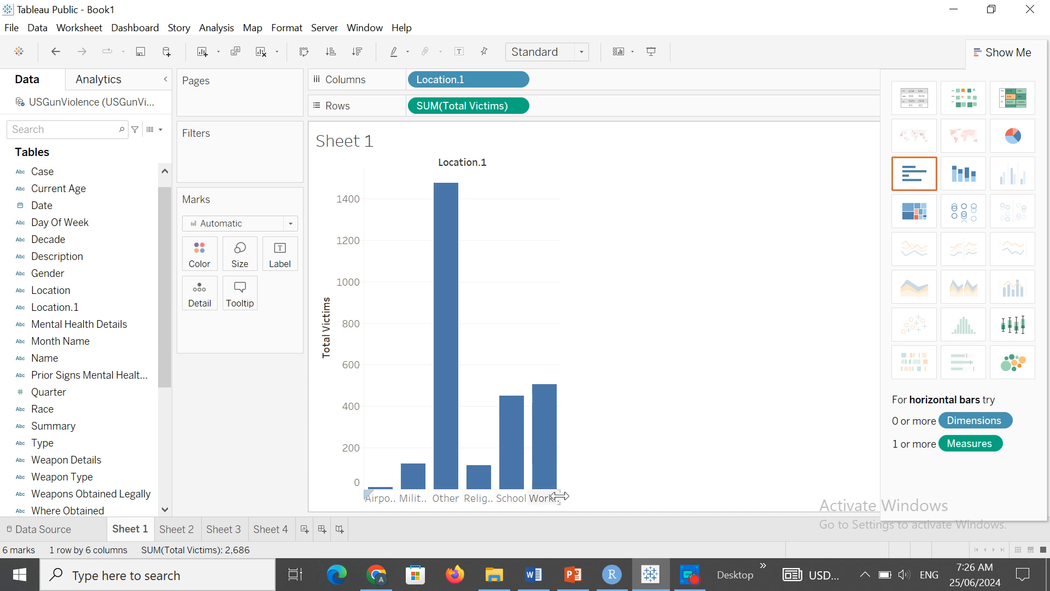
pyautogui.moveTo(559, 496); pyautogui.dragTo(587, 502)
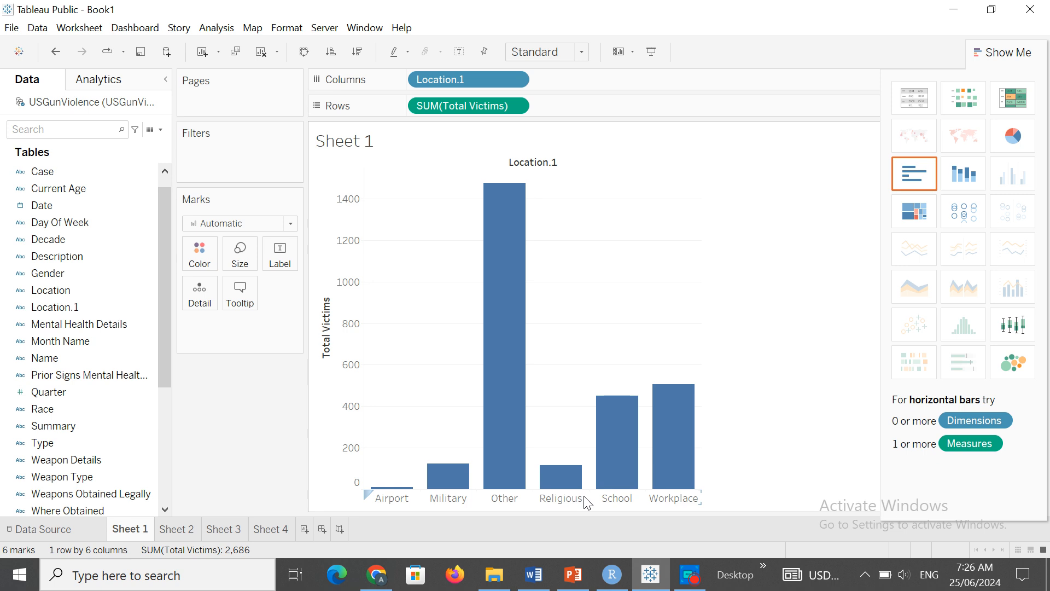
# Swap the chart's rows and columns and enlarge the horizontal bars' row height, with Show Me collapsed
pyautogui.click(304, 52)
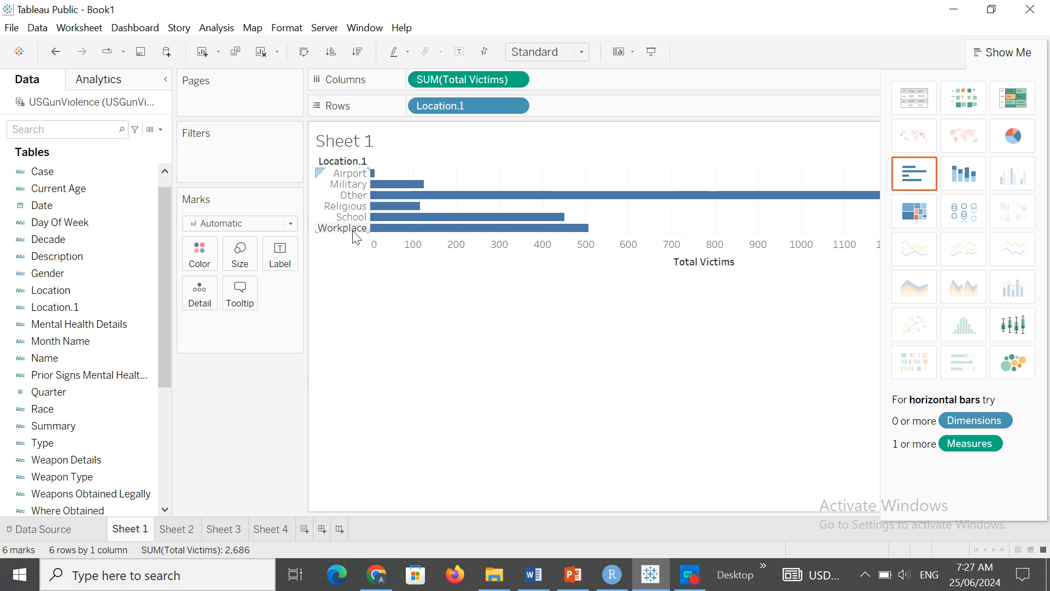
pyautogui.moveTo(364, 238); pyautogui.dragTo(371, 267)
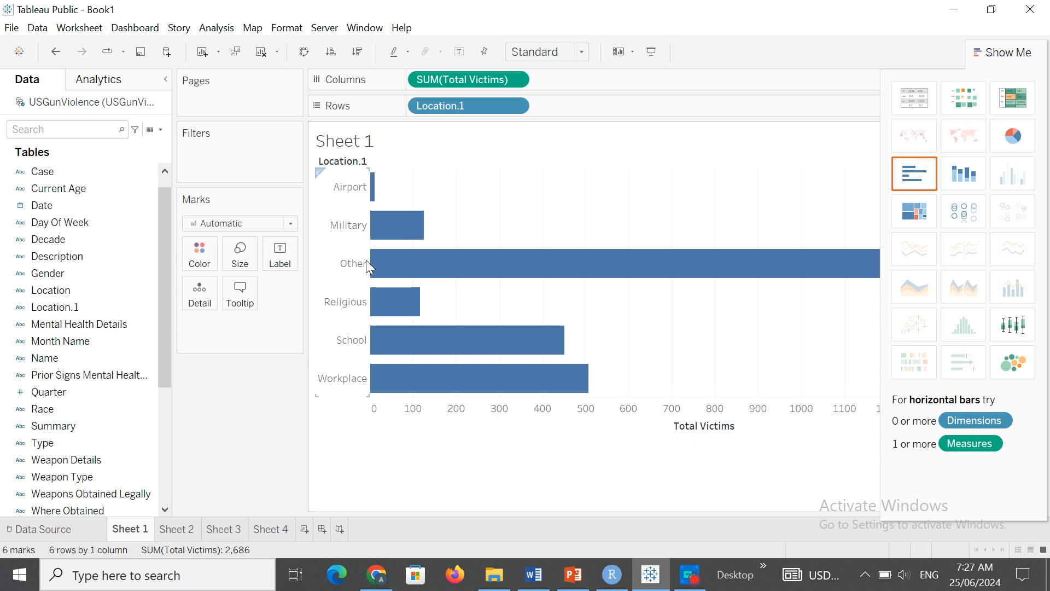
pyautogui.click(1014, 48)
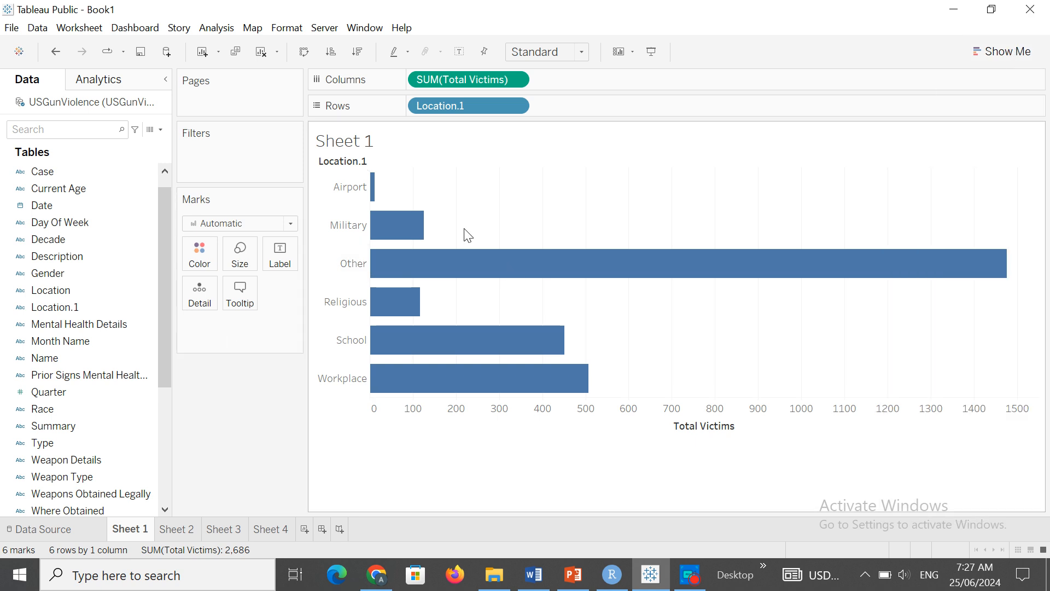
# Rename Sheet 1 as Location_of_Violence
pyautogui.rightClick(134, 537)
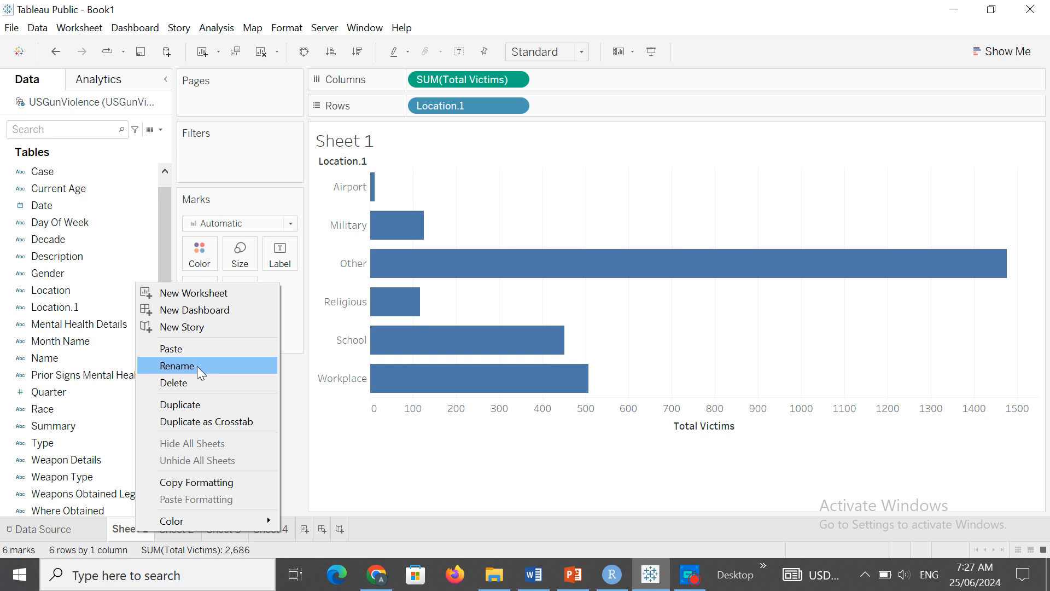
pyautogui.click(177, 365)
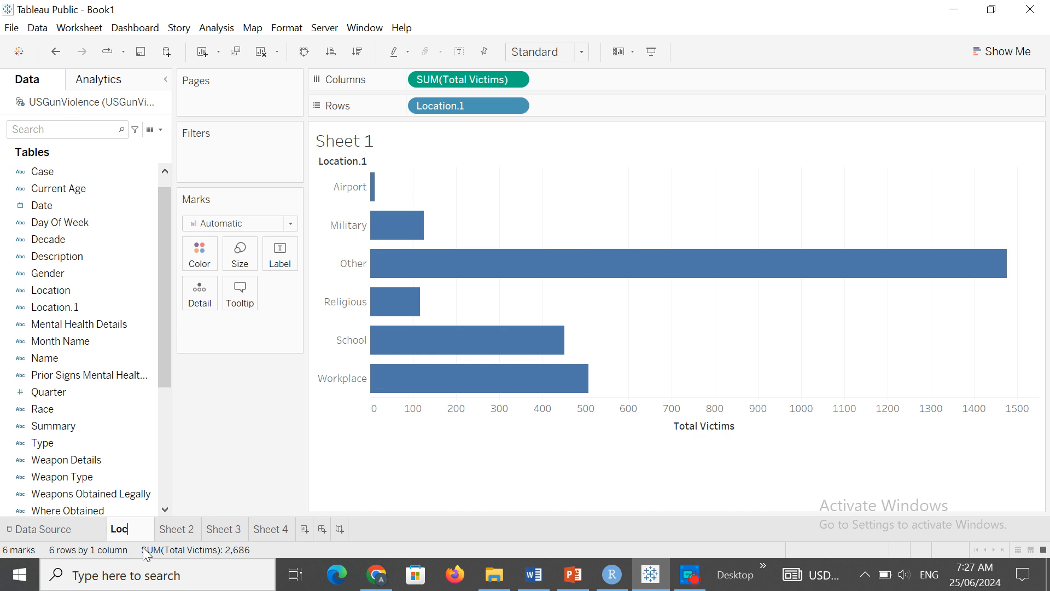
pyautogui.write('Location')
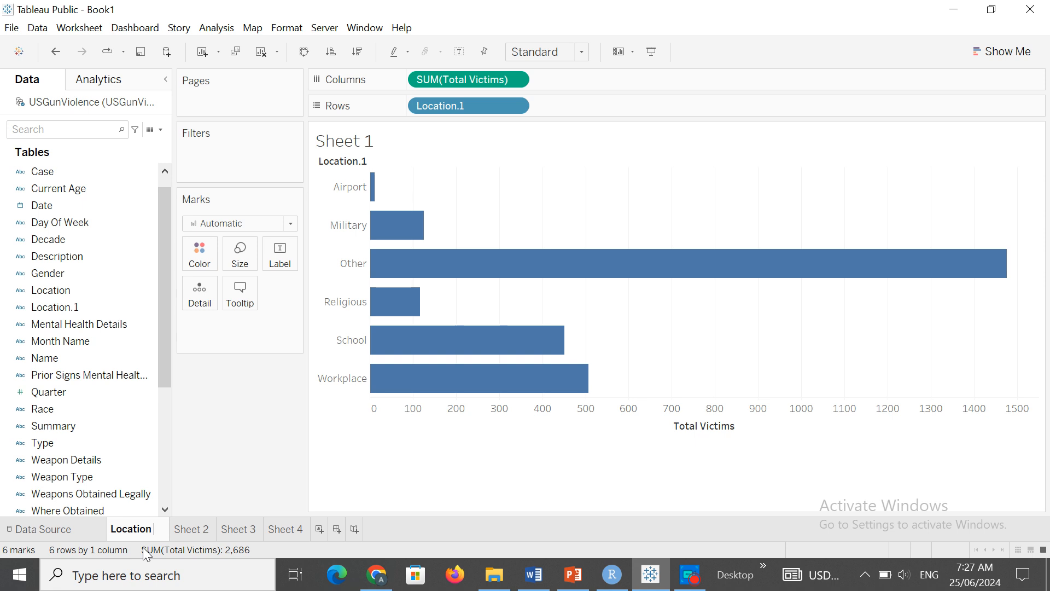
pyautogui.write('_')
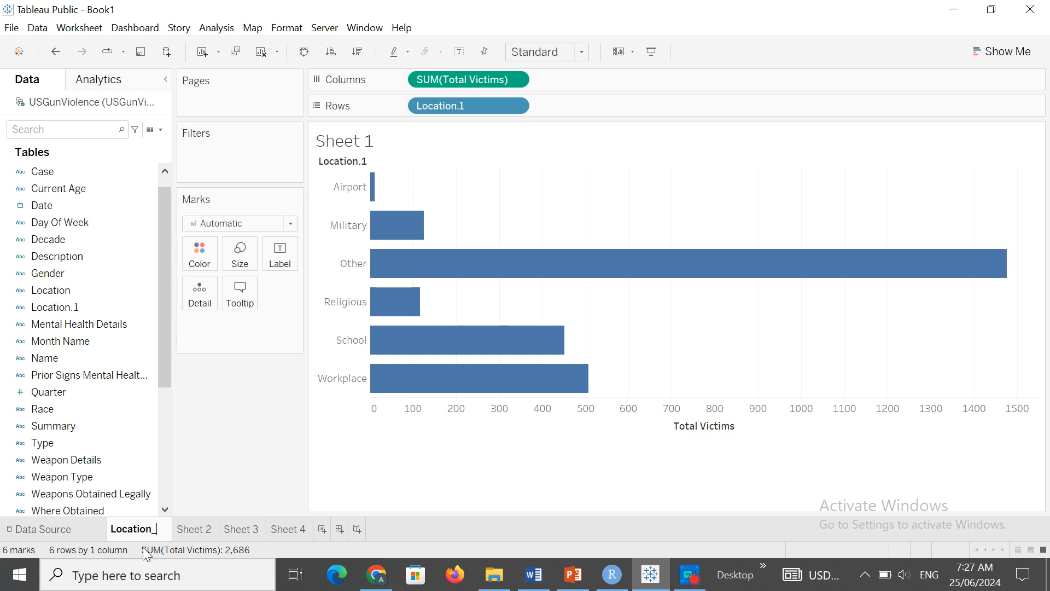
pyautogui.write('of_V')
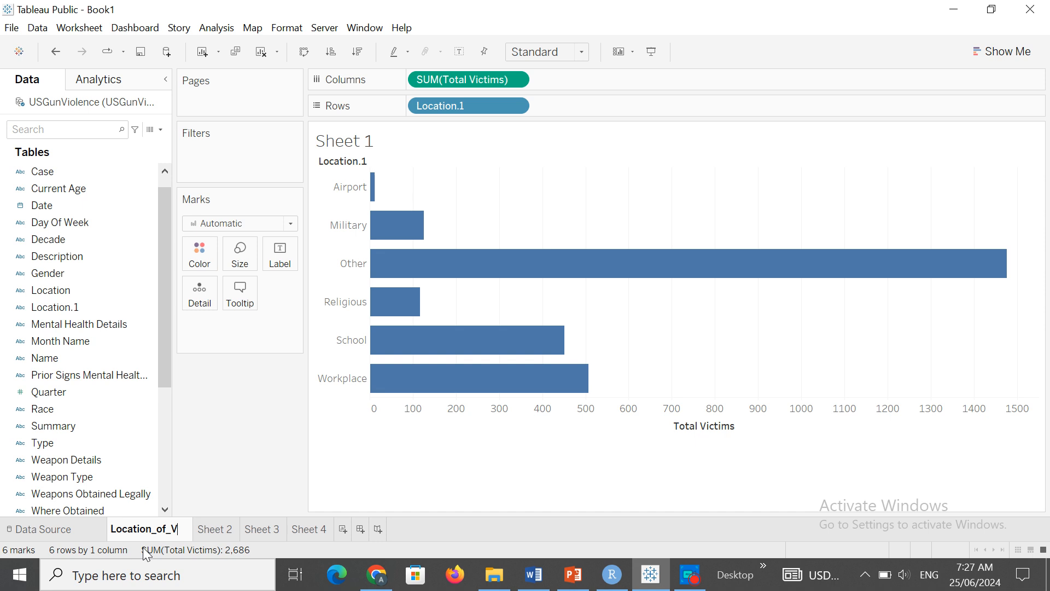
pyautogui.write('iolence')
pyautogui.press('Return')
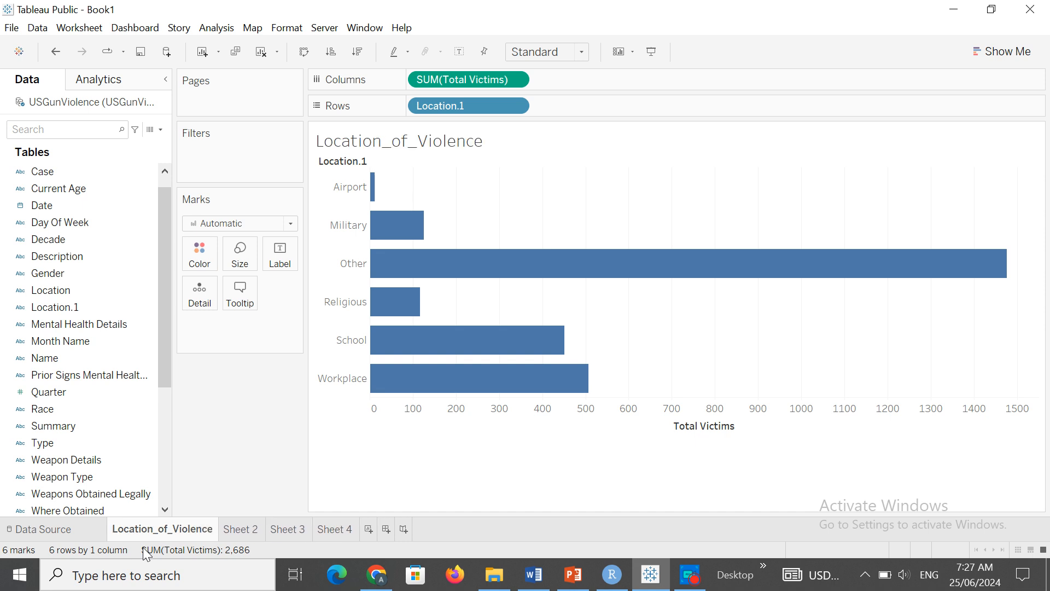
# Color the Location_of_Violence sheet tab yellow and the Sheet 2 tab red
pyautogui.moveTo(169, 529)
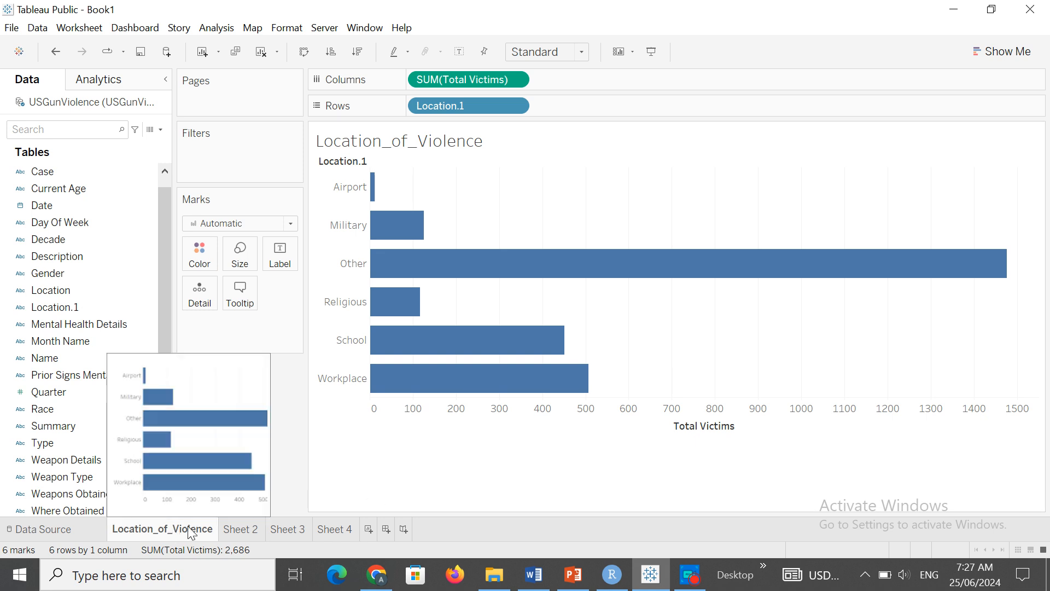
pyautogui.rightClick(190, 532)
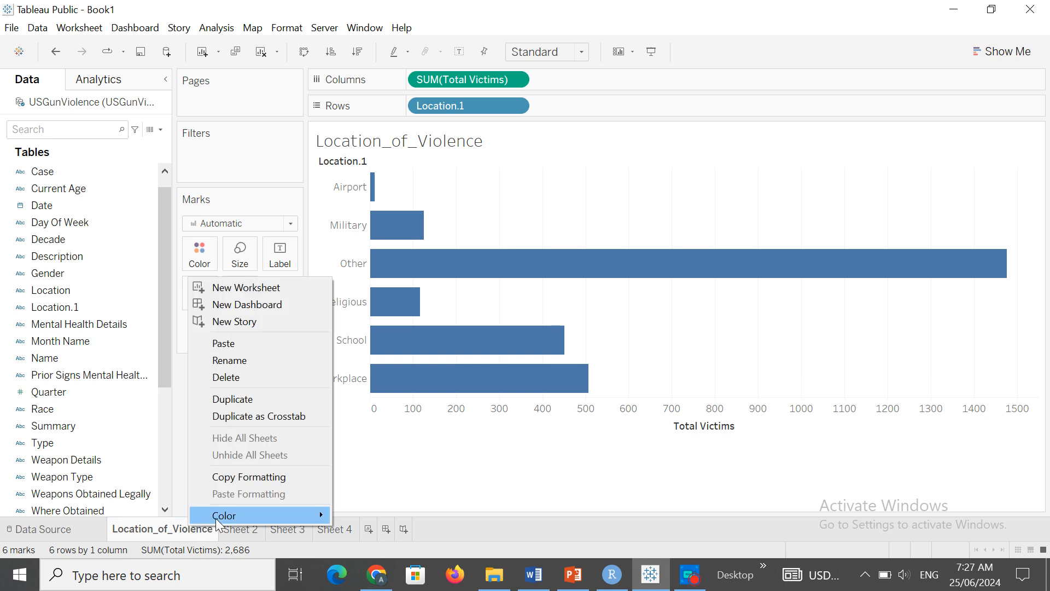
pyautogui.moveTo(248, 516)
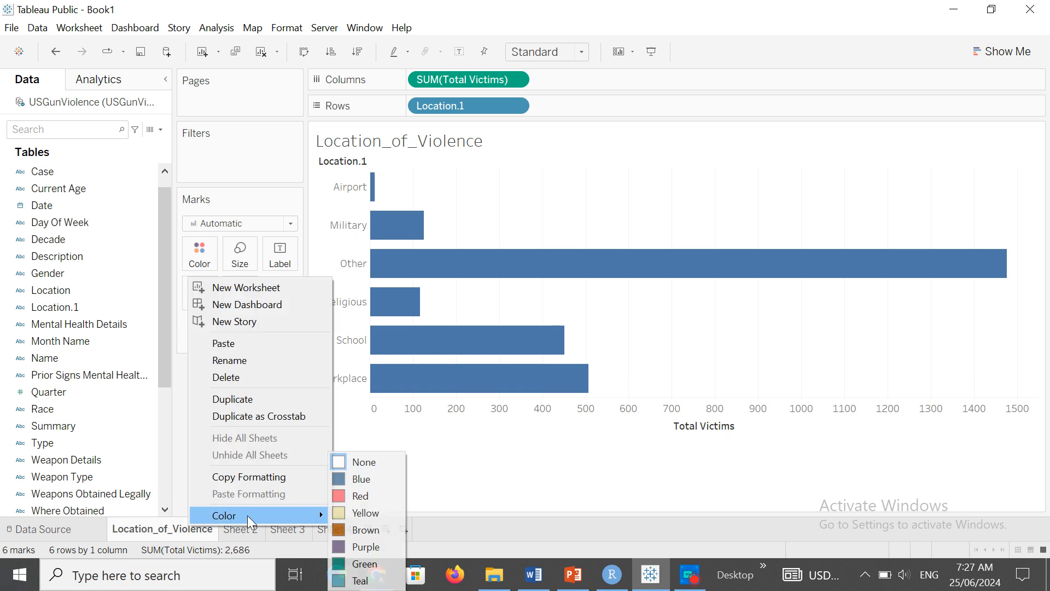
pyautogui.click(339, 513)
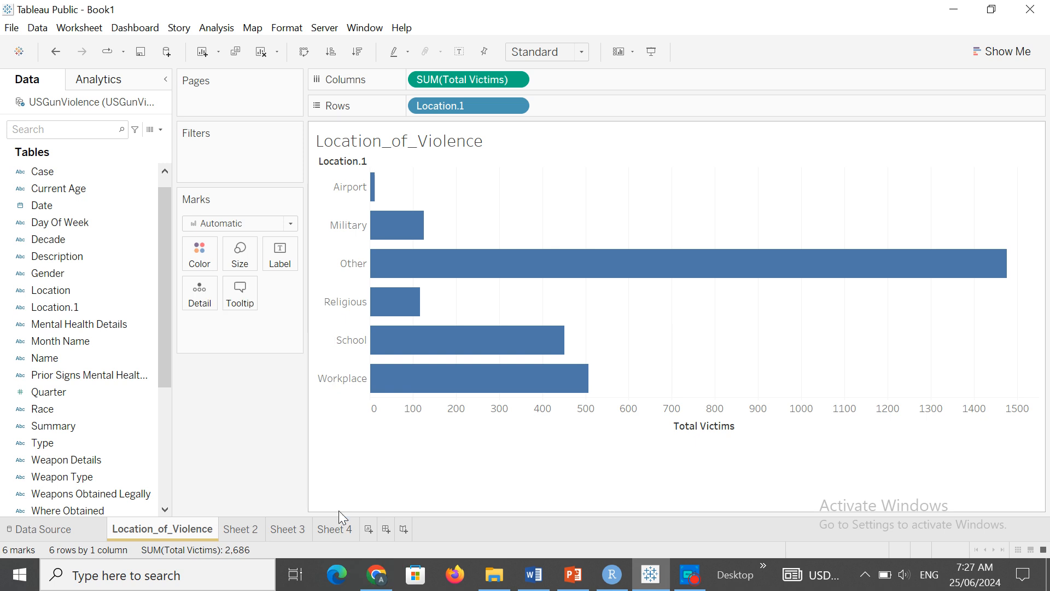
pyautogui.rightClick(248, 532)
pyautogui.moveTo(346, 513)
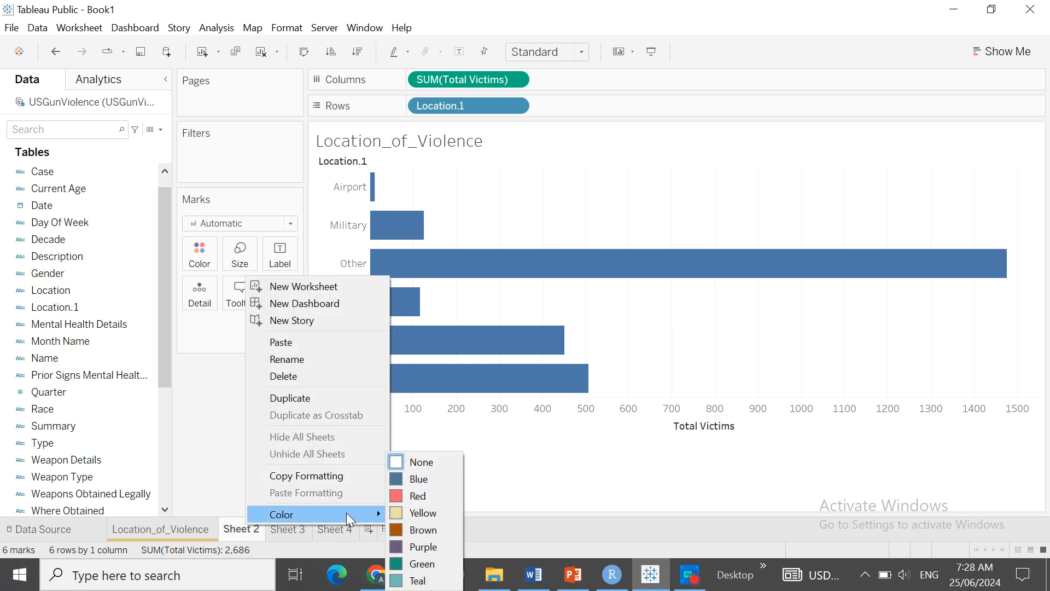
pyautogui.click(413, 497)
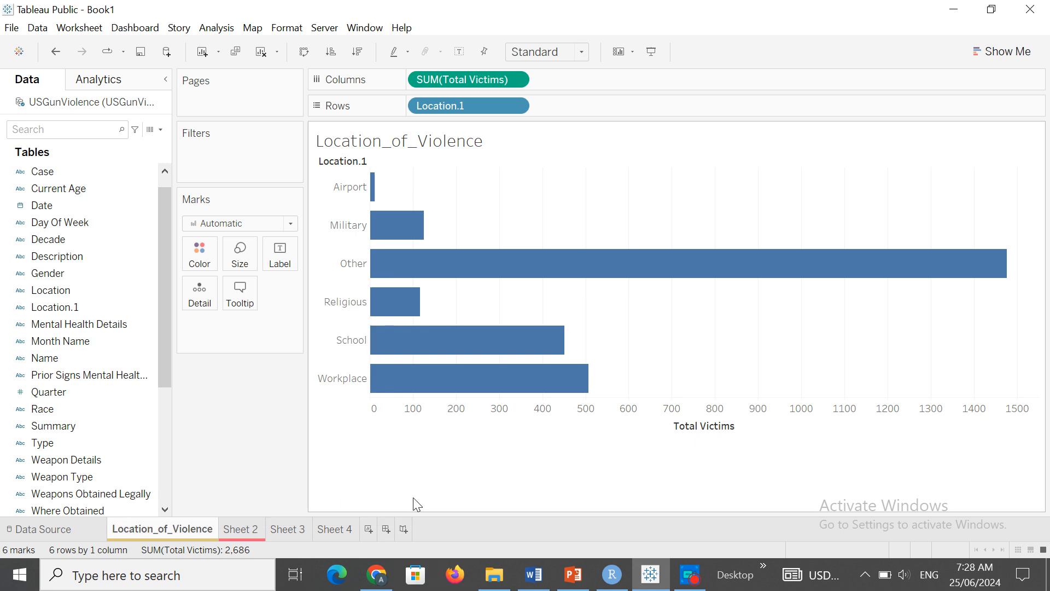
# Duplicate the Location_of_Violence sheet and delete the copy
pyautogui.rightClick(179, 531)
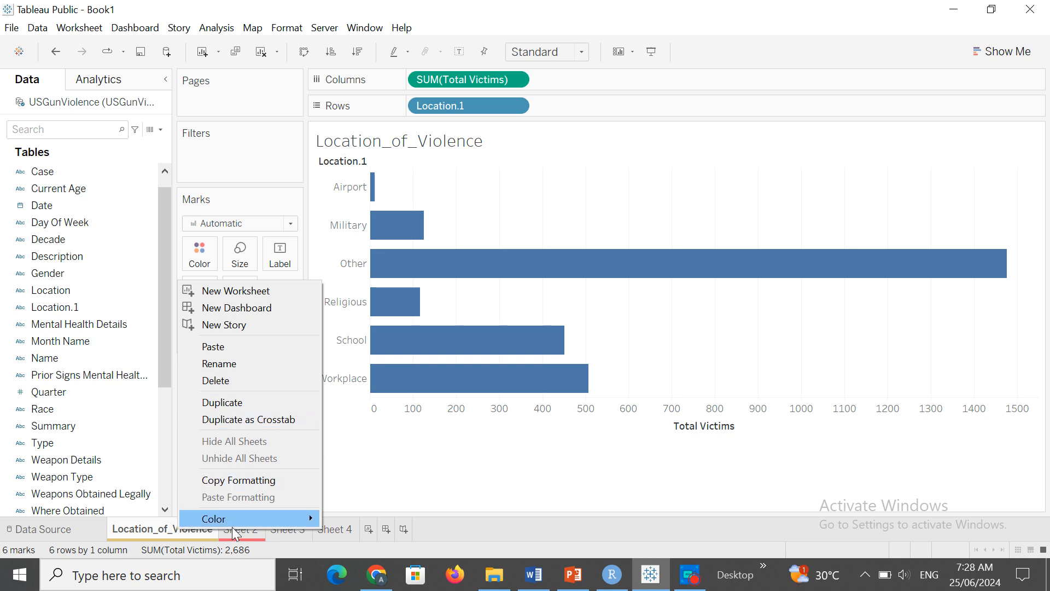
pyautogui.click(227, 403)
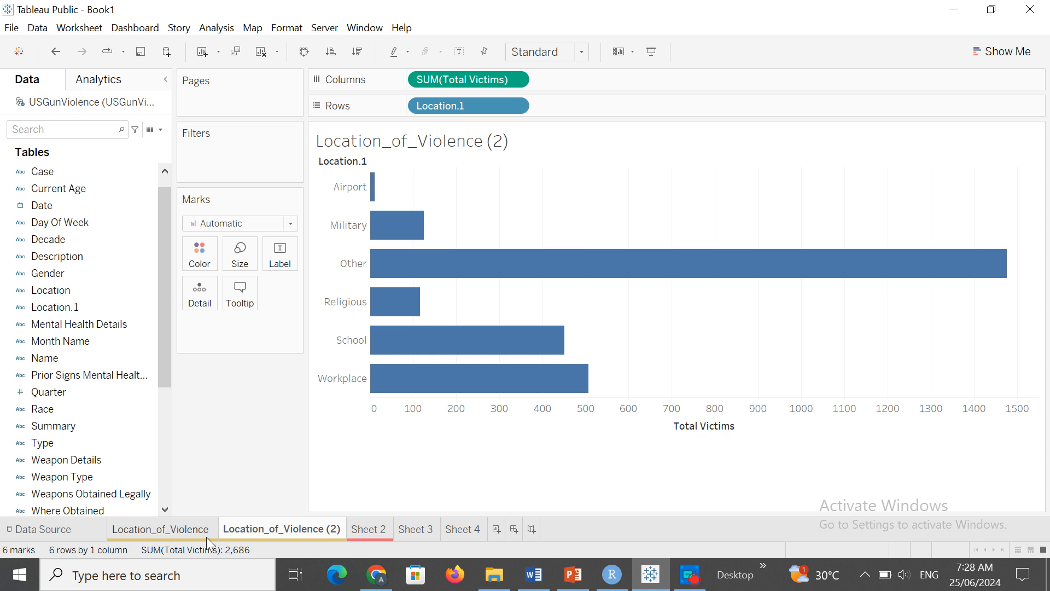
pyautogui.rightClick(288, 532)
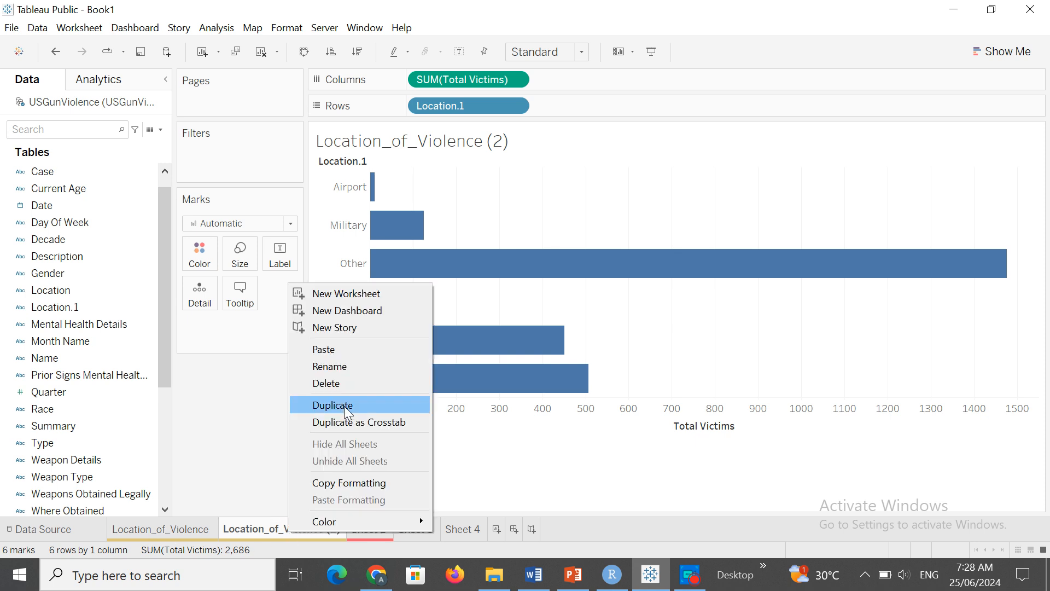
pyautogui.click(327, 383)
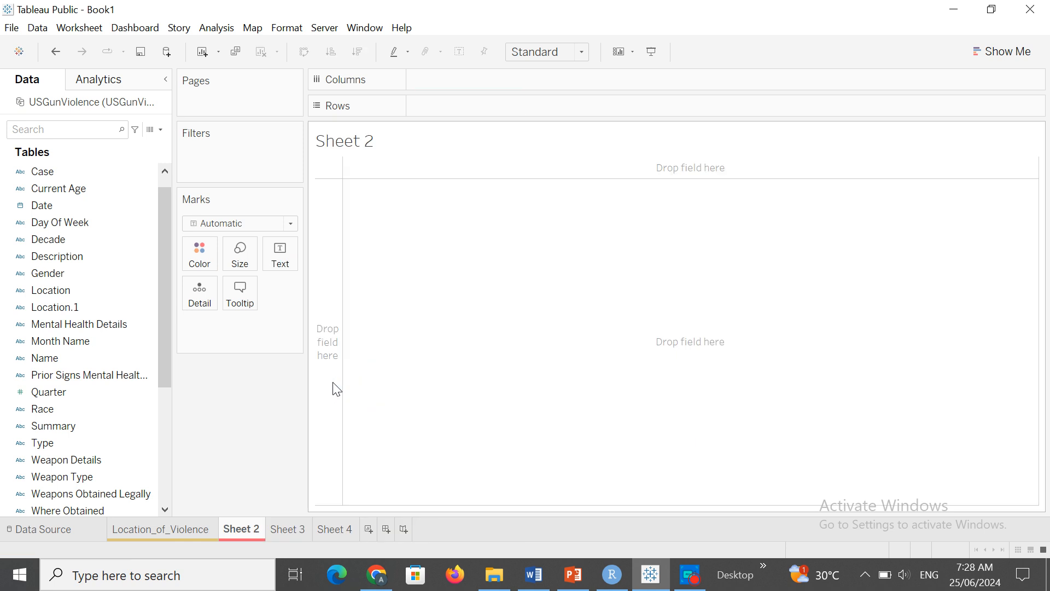
# Duplicate the Location_of_Violence sheet as a crosstab and display the resulting text table
pyautogui.click(186, 534)
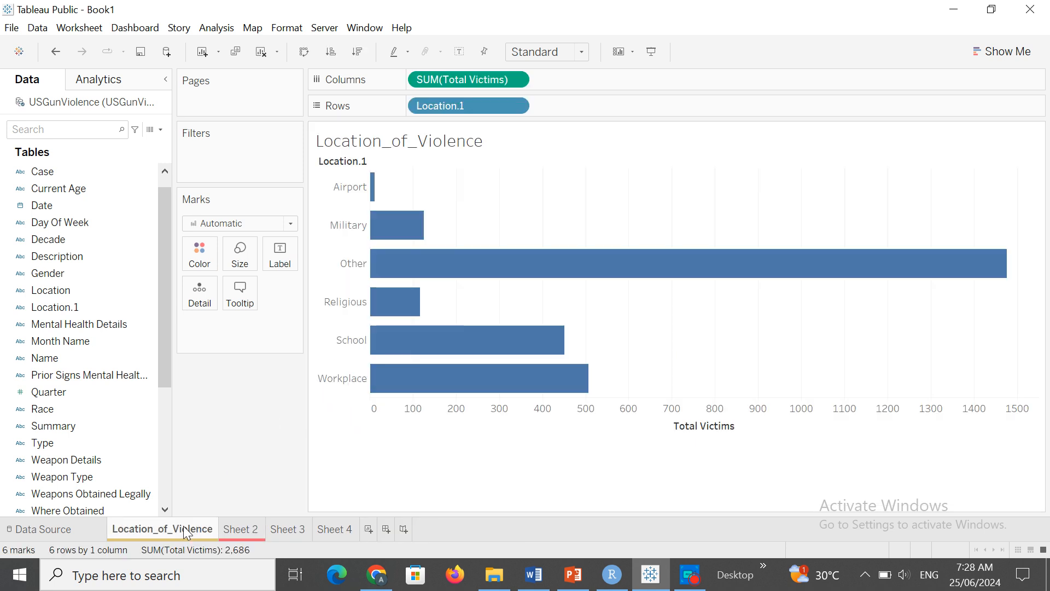
pyautogui.rightClick(186, 533)
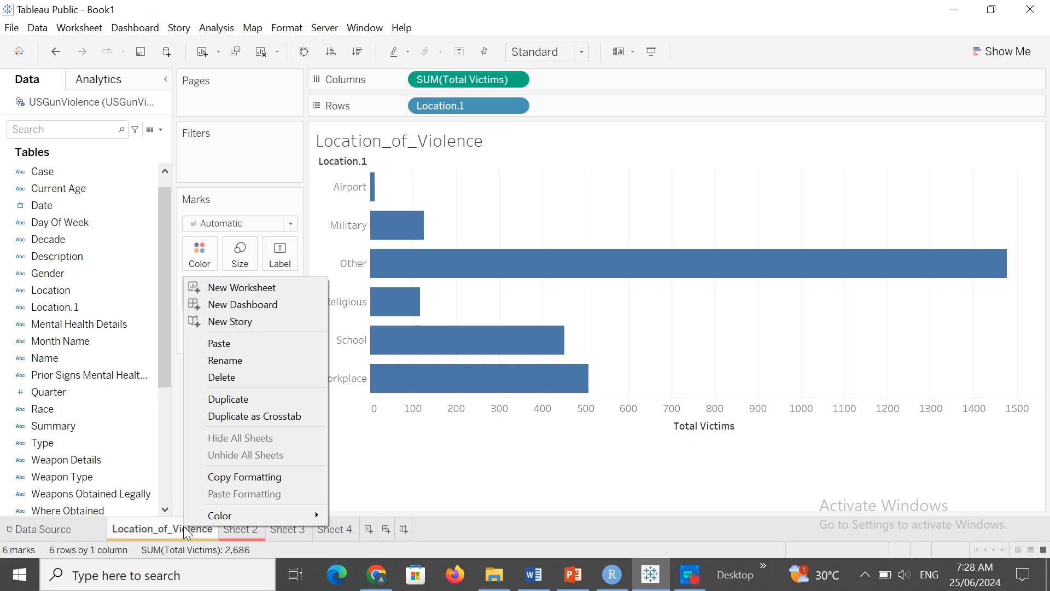
pyautogui.click(254, 416)
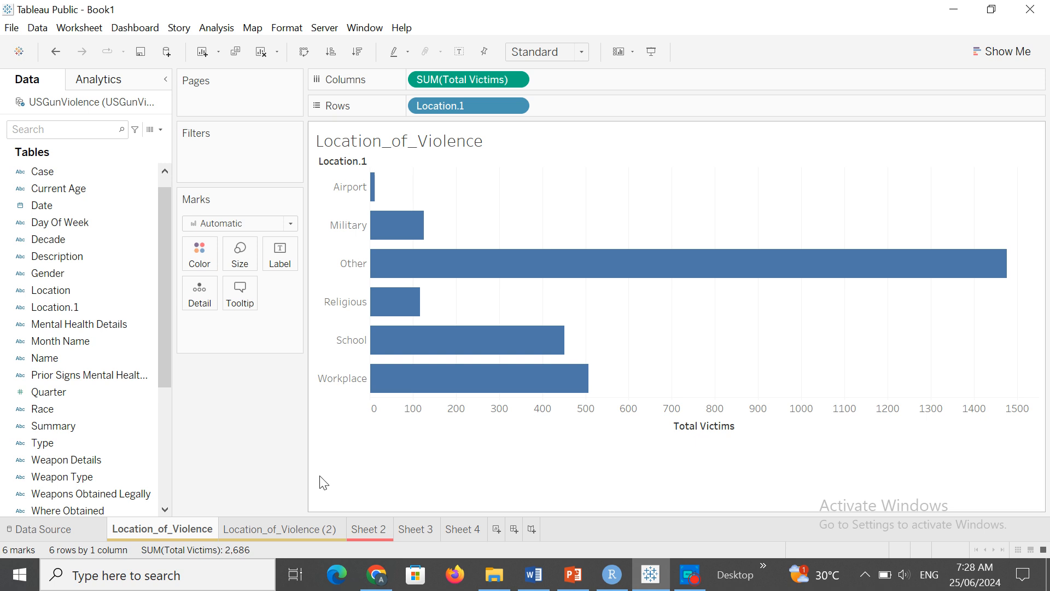
pyautogui.click(367, 531)
pyautogui.click(297, 528)
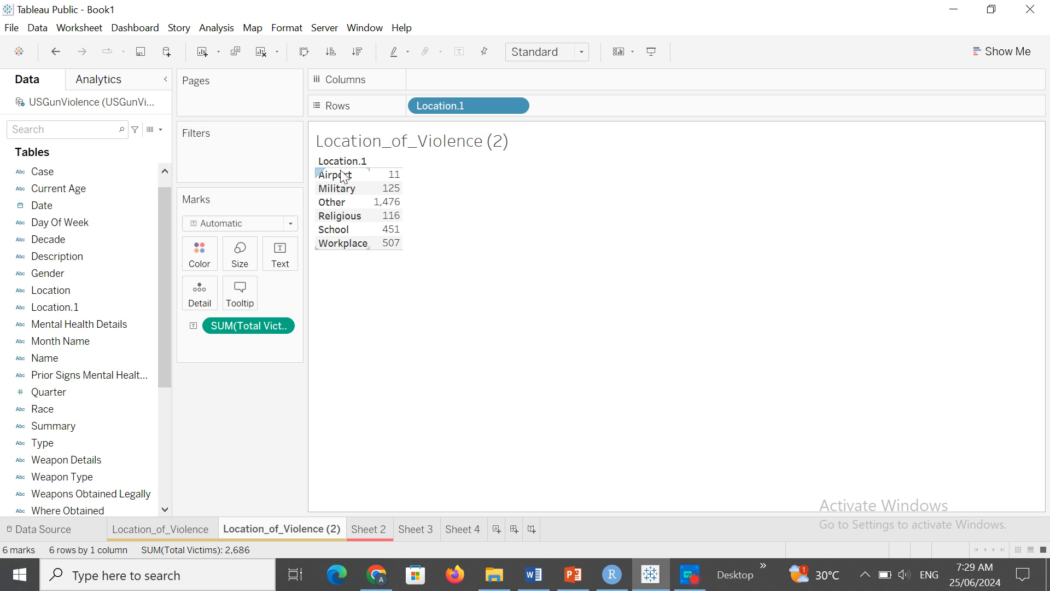
# Set the default worksheet shading of the Location_of_Violence bar chart to black after trying several dark gray shades
pyautogui.click(189, 533)
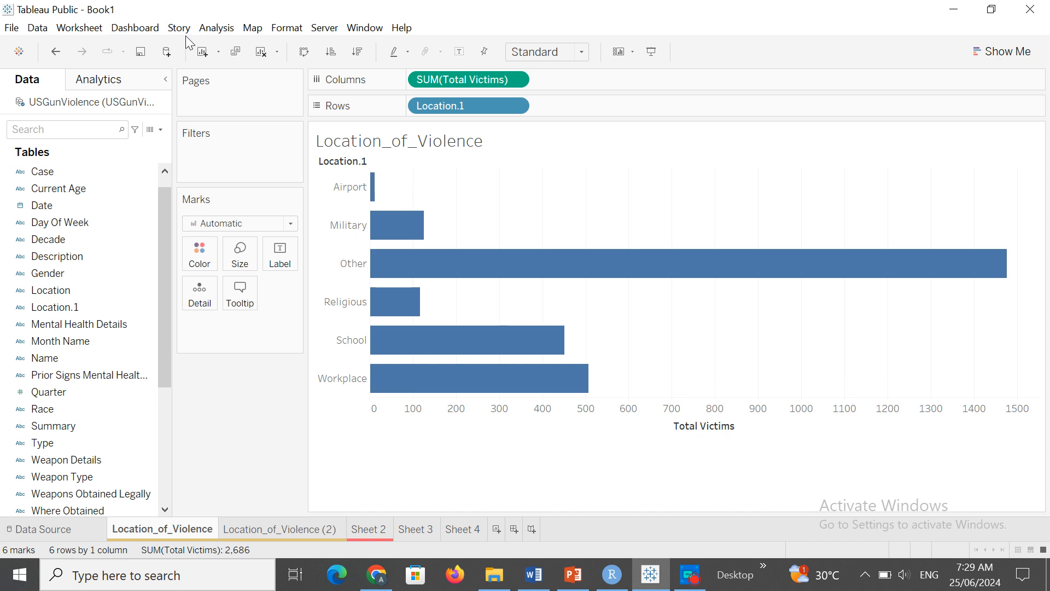
pyautogui.click(279, 31)
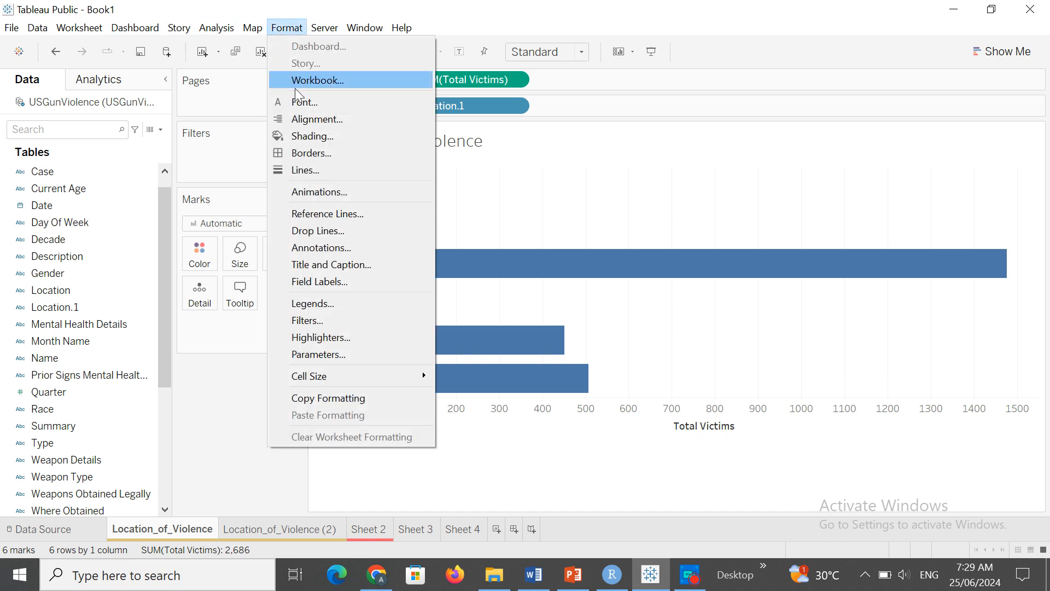
pyautogui.click(330, 141)
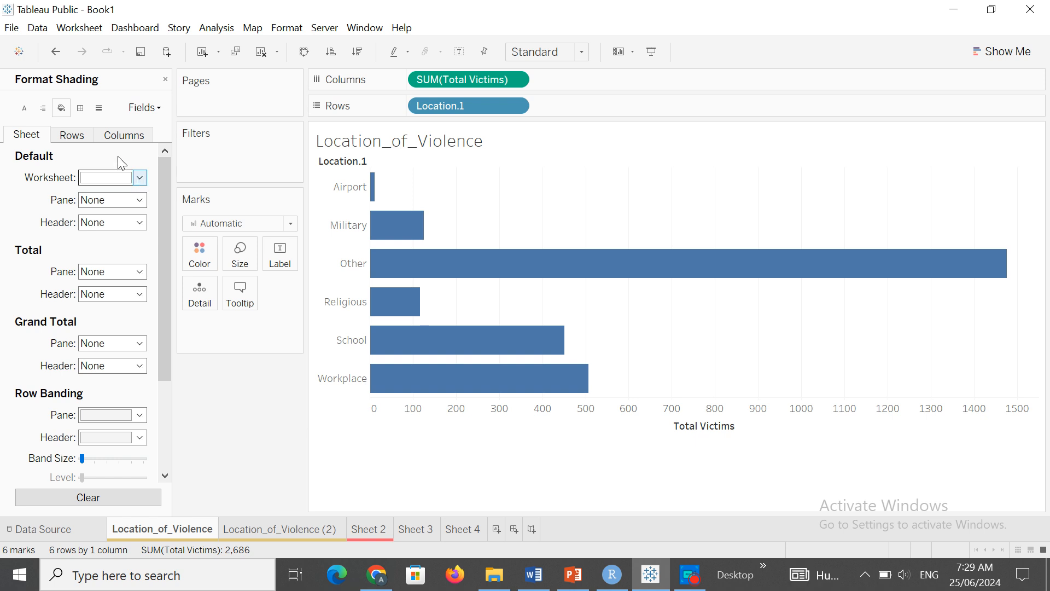
pyautogui.click(140, 177)
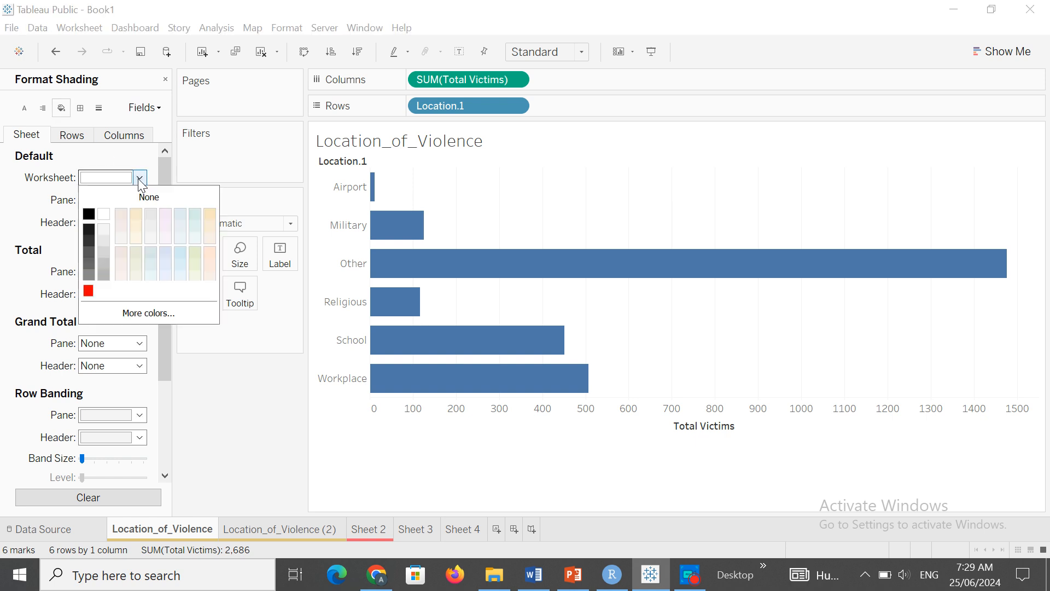
pyautogui.click(88, 252)
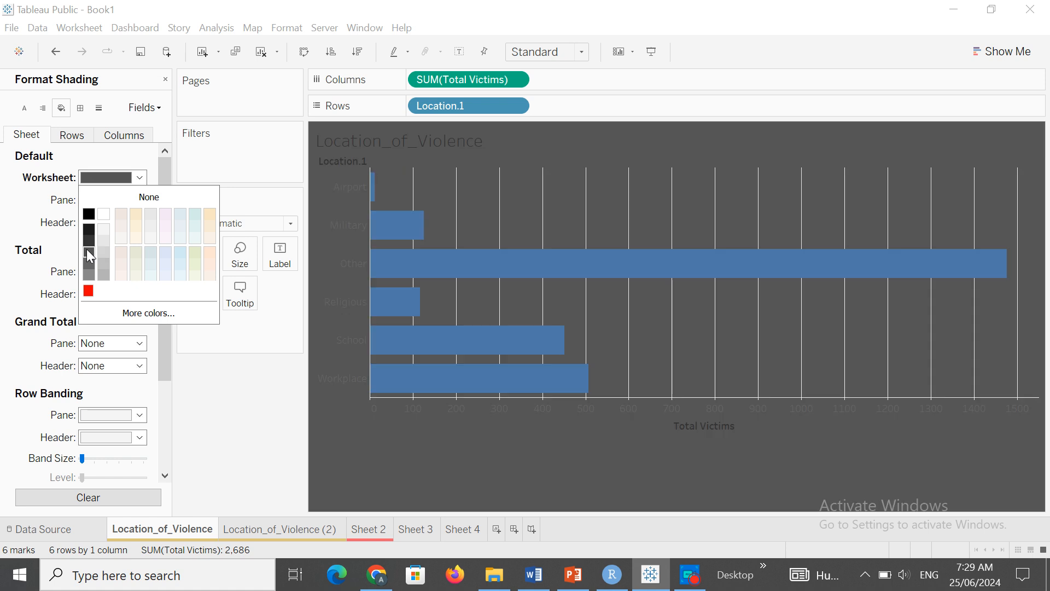
pyautogui.click(88, 238)
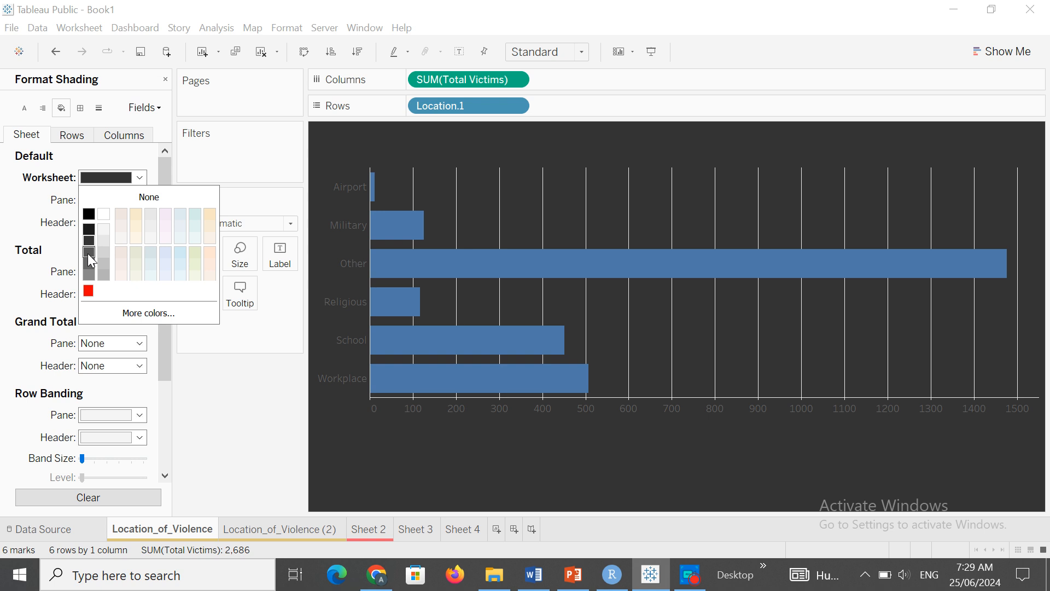
pyautogui.click(90, 258)
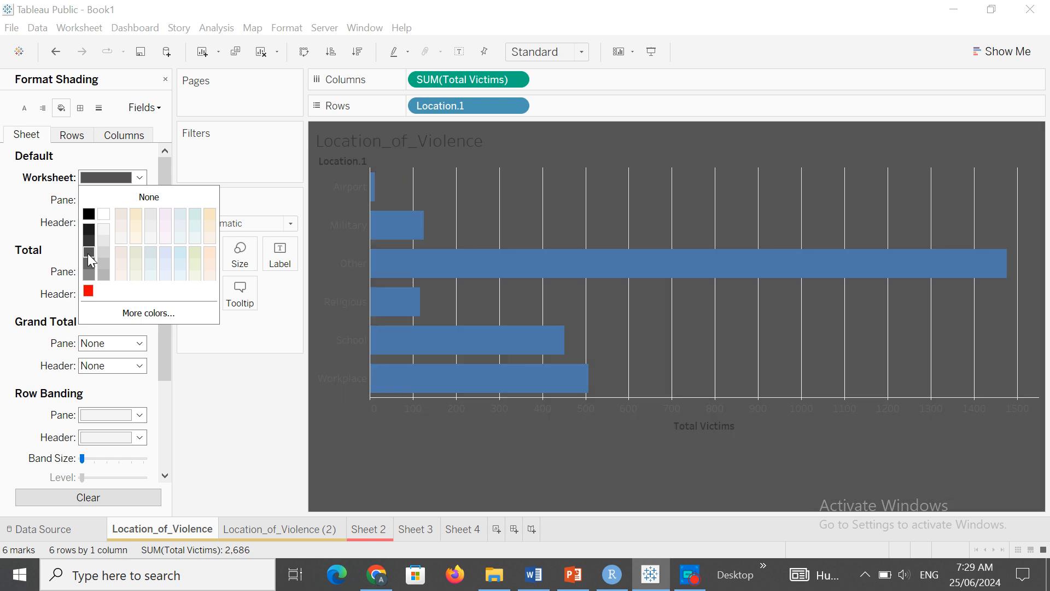
pyautogui.click(89, 275)
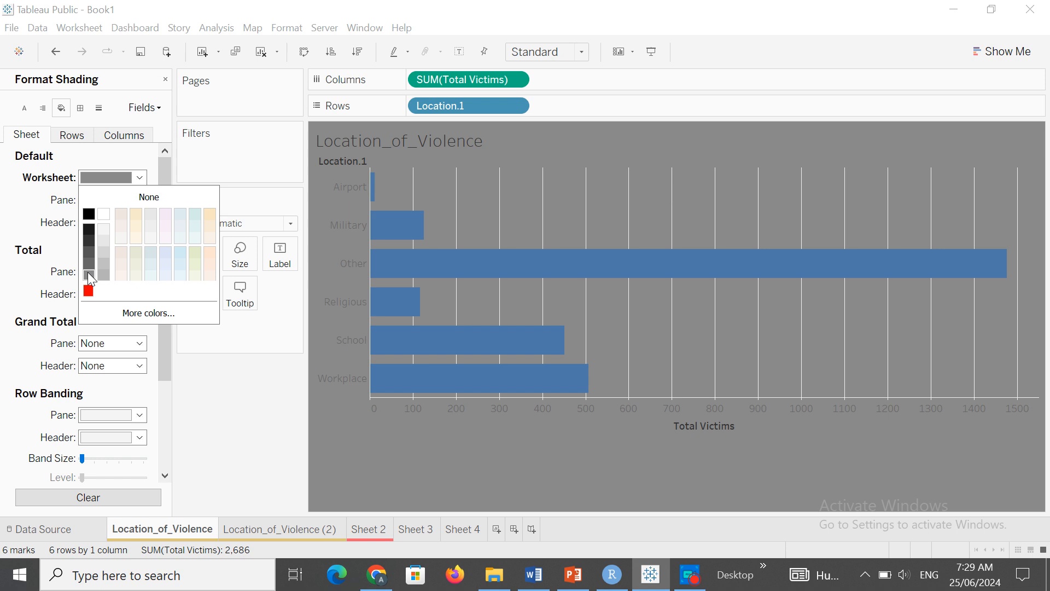
pyautogui.click(90, 217)
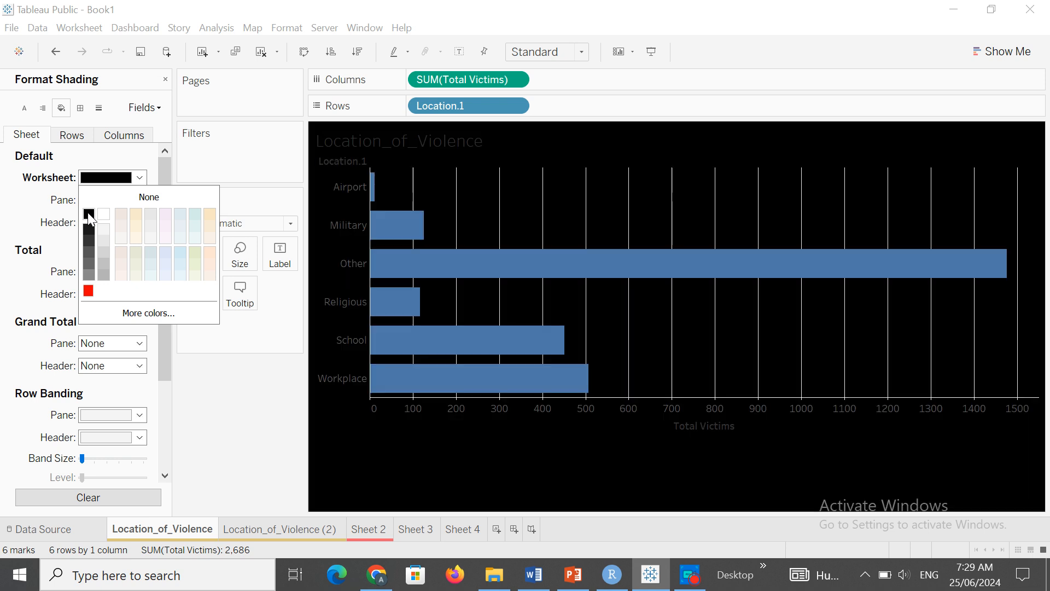
# Set the default worksheet font color to white and close the font formatting
pyautogui.click(24, 108)
pyautogui.click(24, 108)
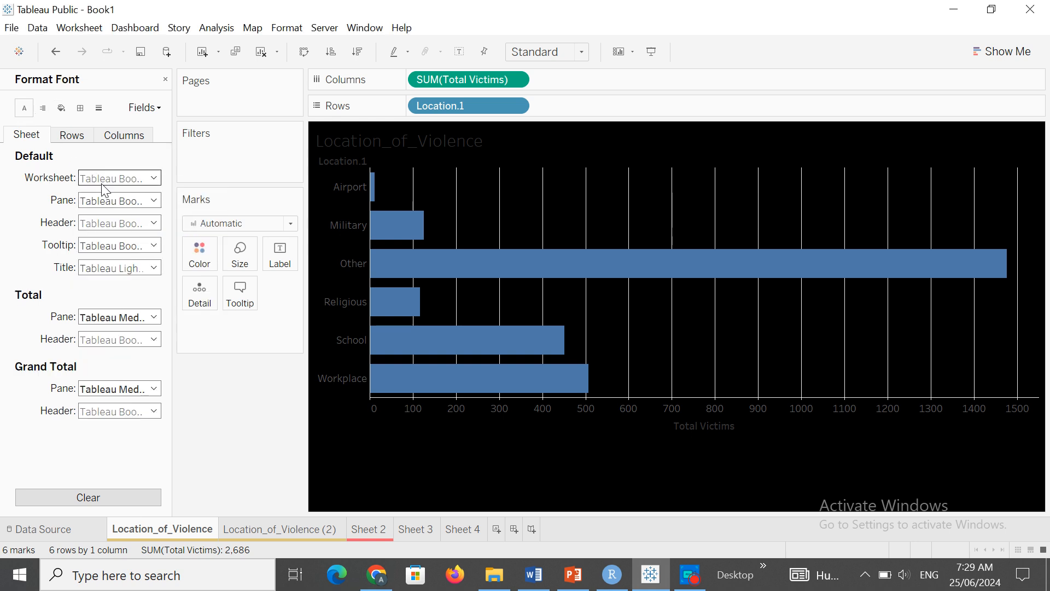
pyautogui.click(155, 178)
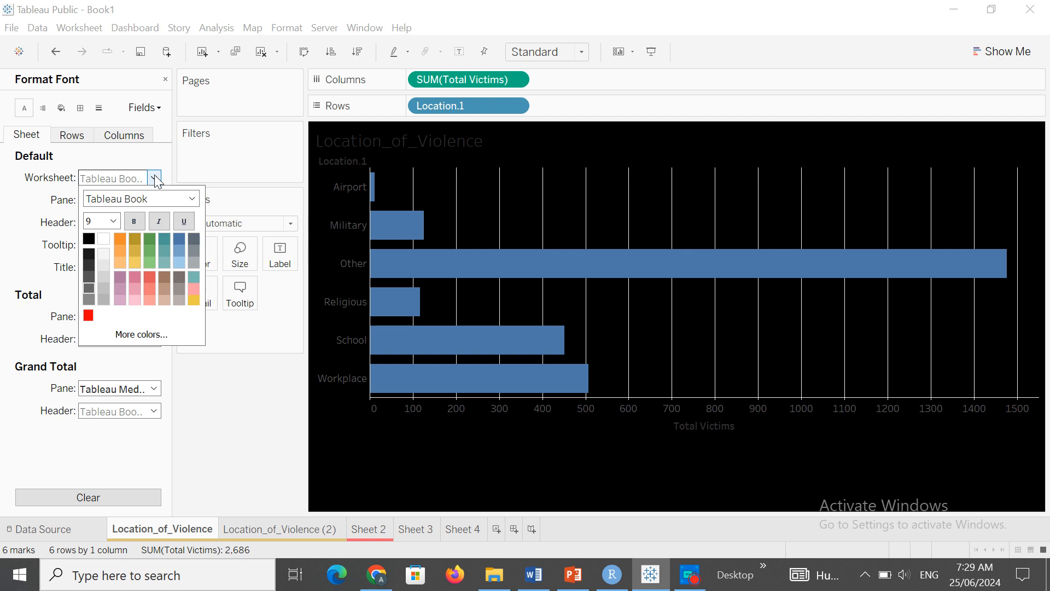
pyautogui.click(104, 240)
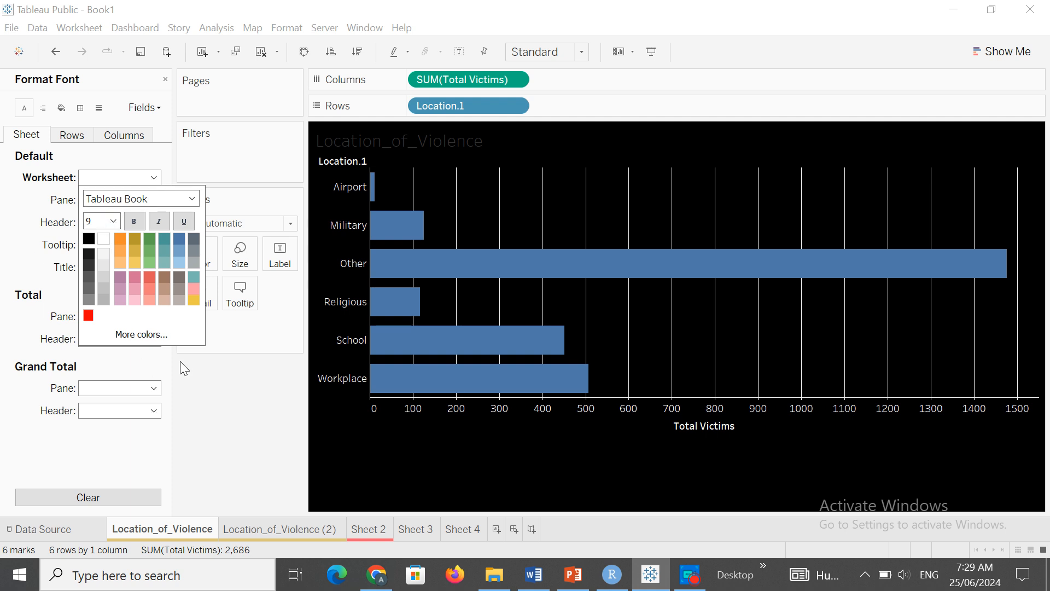
pyautogui.click(217, 382)
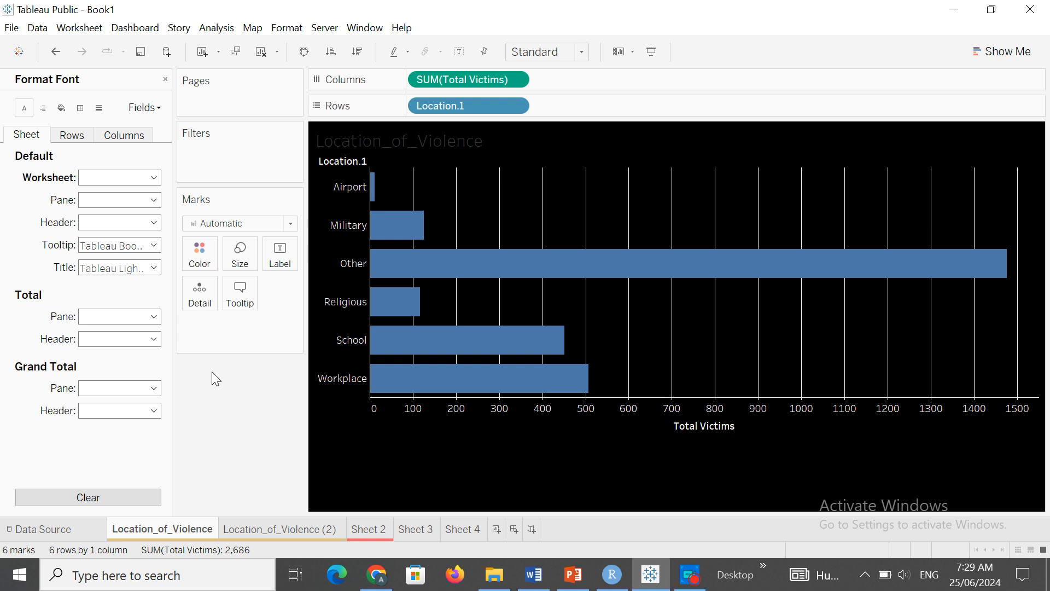
pyautogui.click(165, 79)
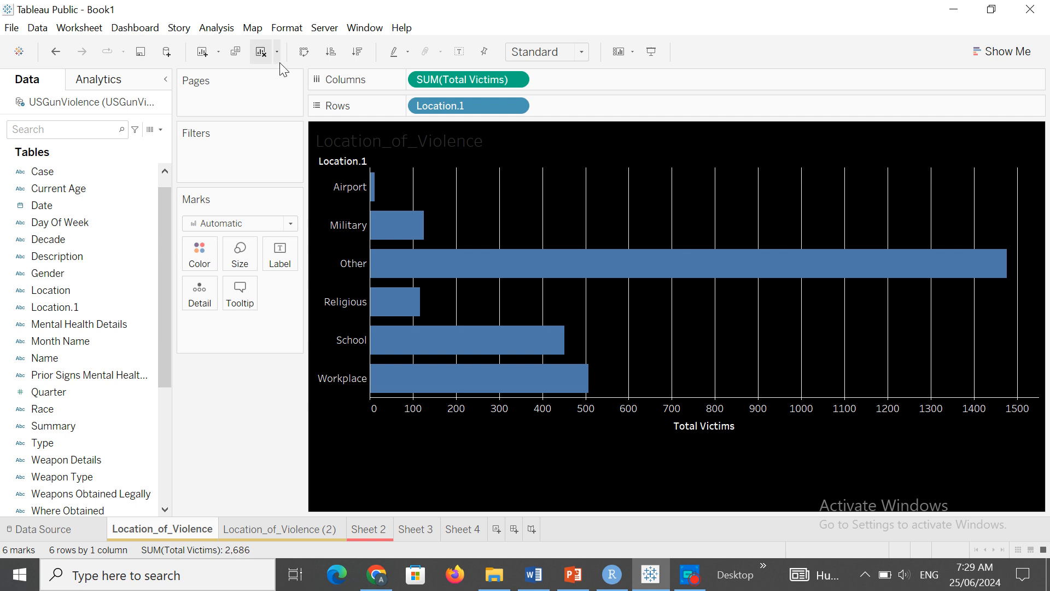
# Format the Location_of_Violence chart title with white shading and close the title formatting
pyautogui.click(79, 27)
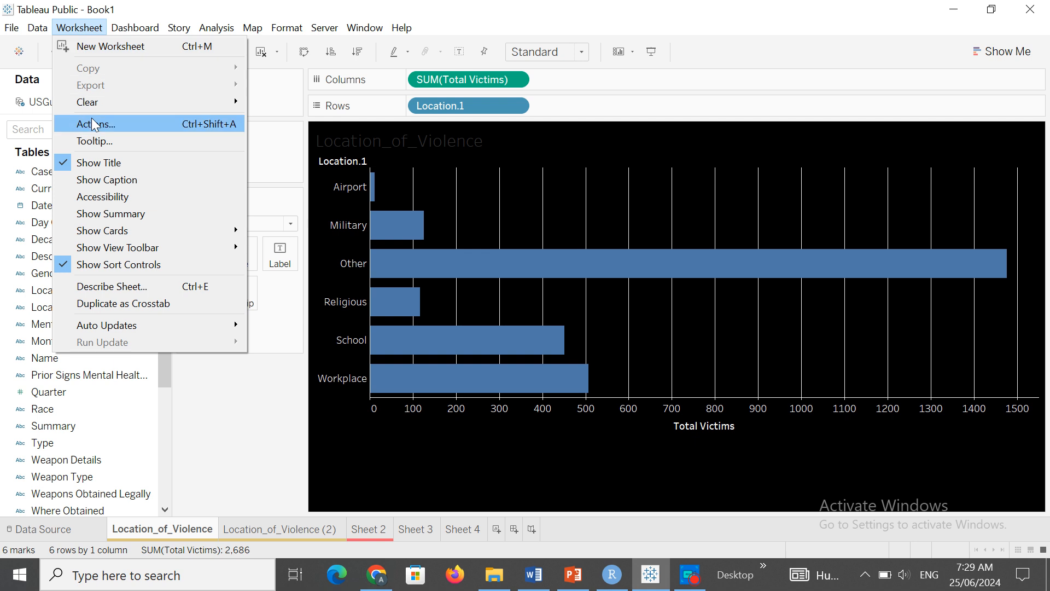
pyautogui.click(1023, 138)
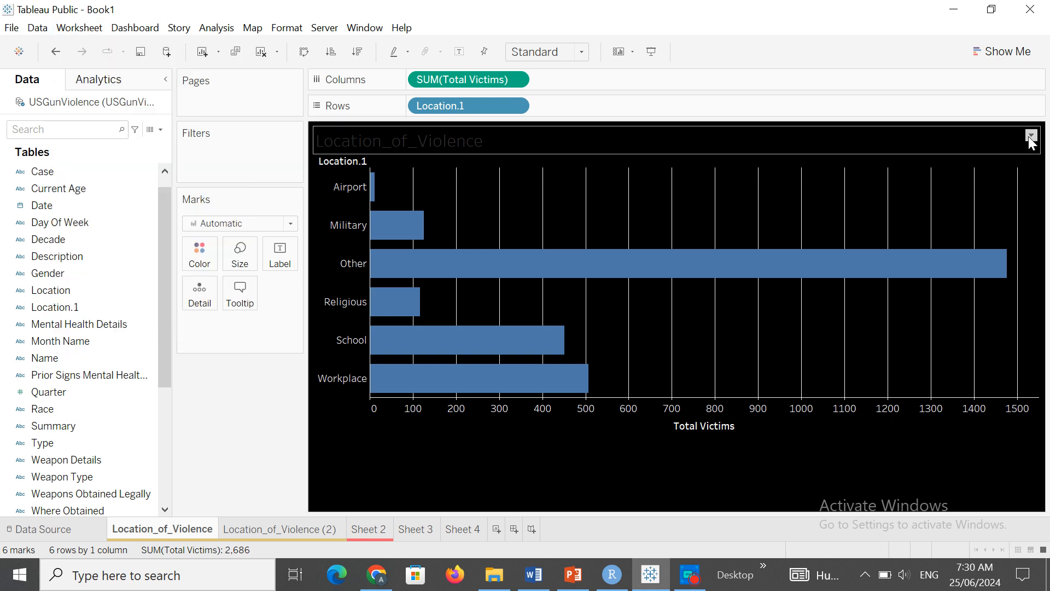
pyautogui.click(1031, 140)
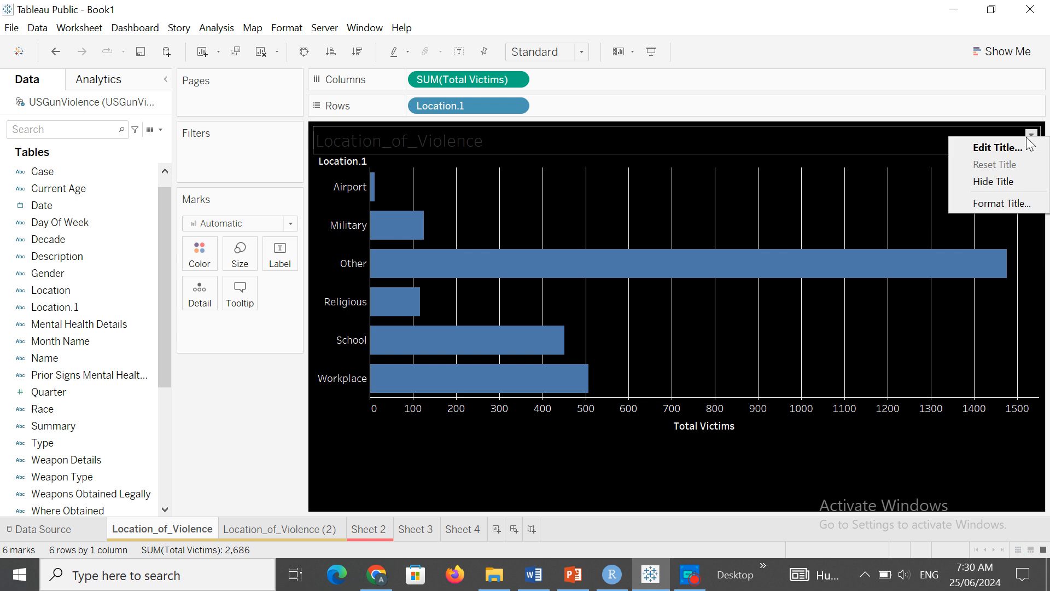
pyautogui.click(1003, 204)
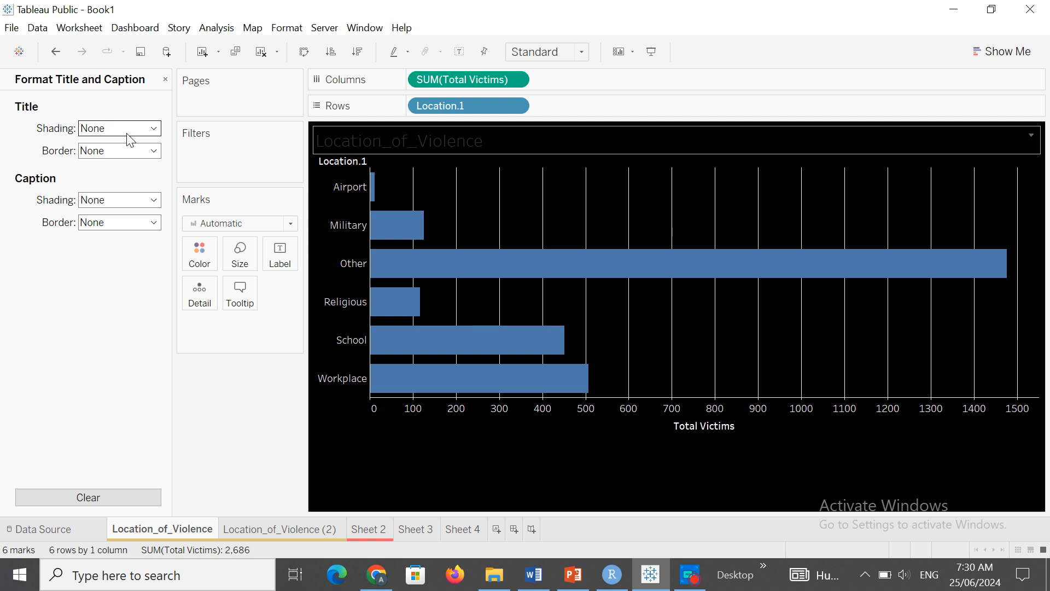
pyautogui.click(153, 128)
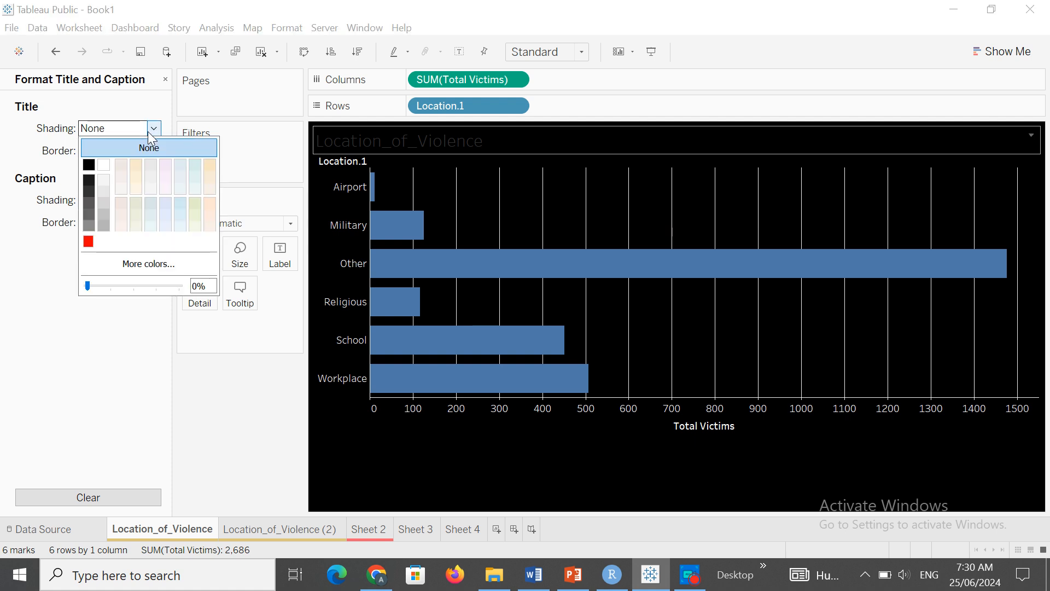
pyautogui.click(103, 164)
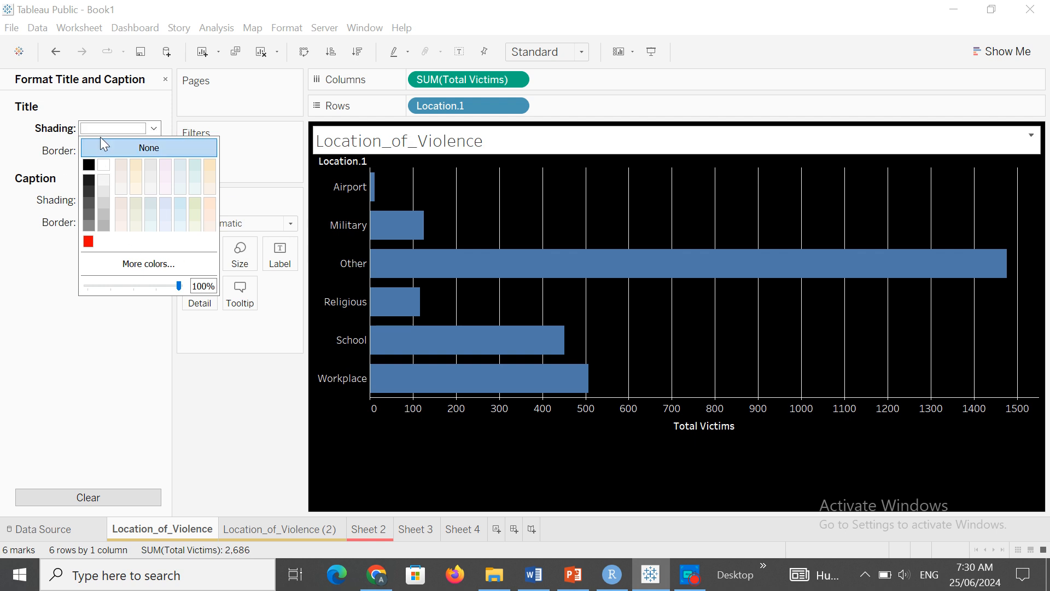
pyautogui.click(166, 82)
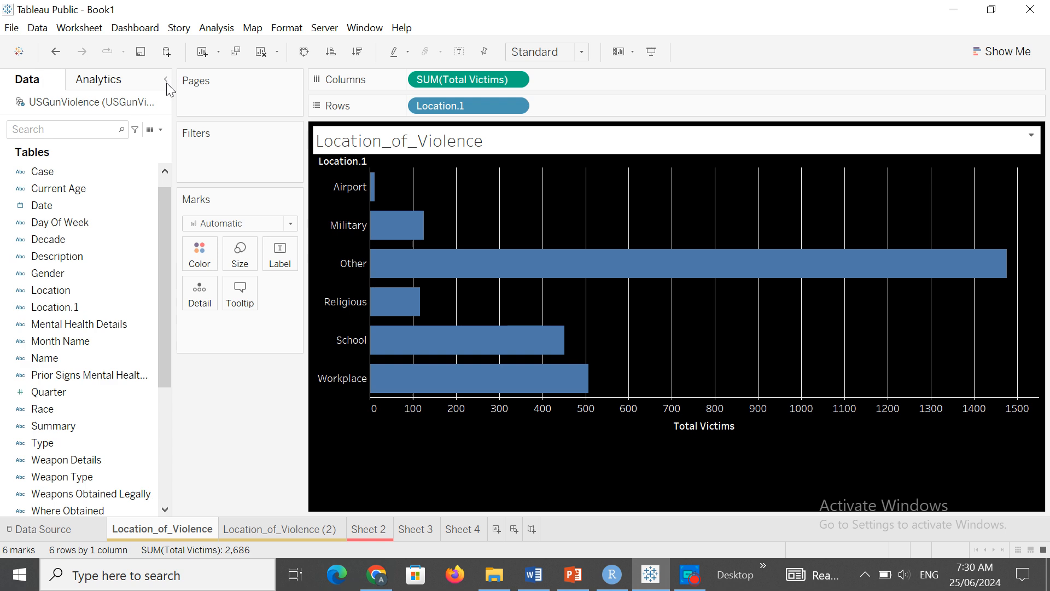
# Copy the formatting of the Location_of_Violence sheet, paste it onto Location_of_Violence (2), and compare both sheets
pyautogui.moveTo(410, 292)
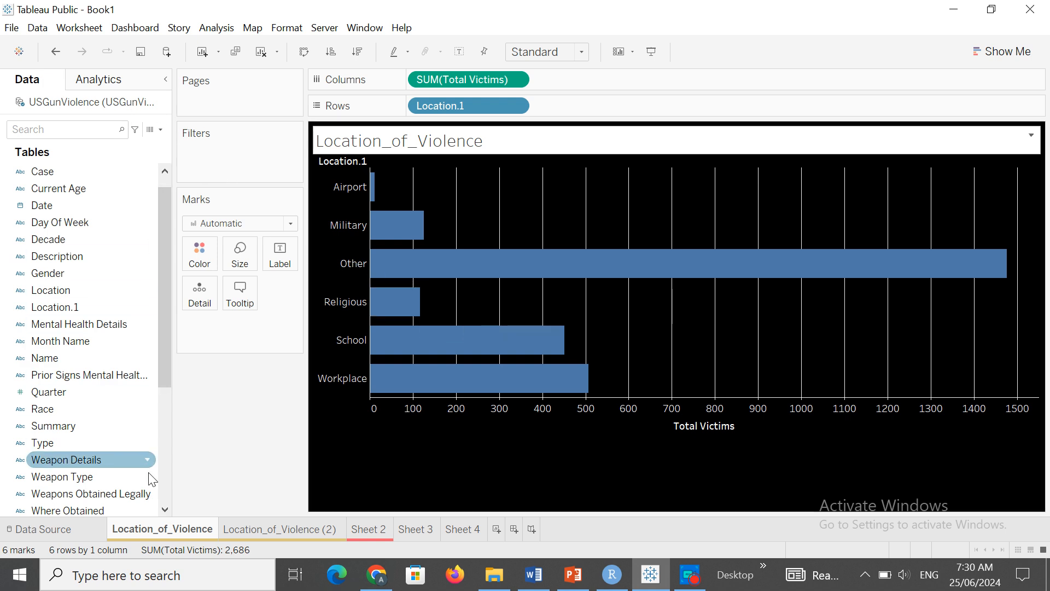
pyautogui.rightClick(151, 532)
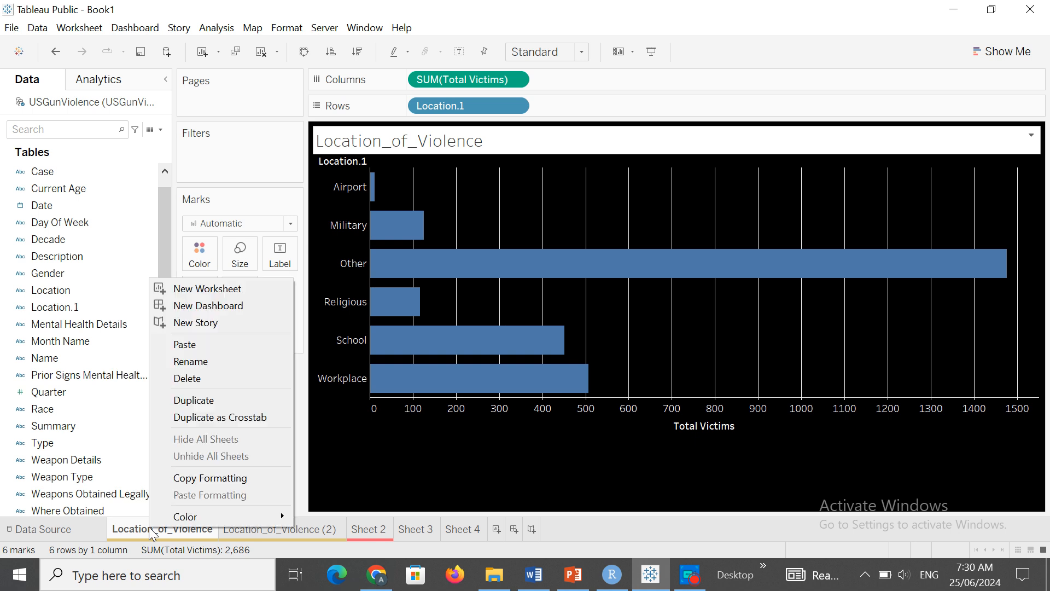
pyautogui.click(227, 478)
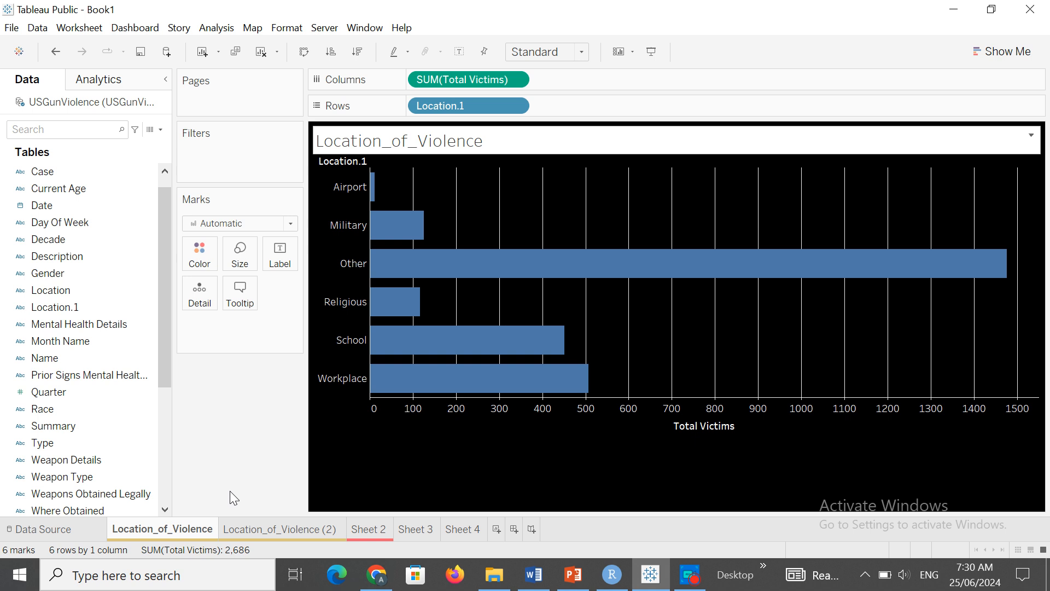
pyautogui.click(255, 530)
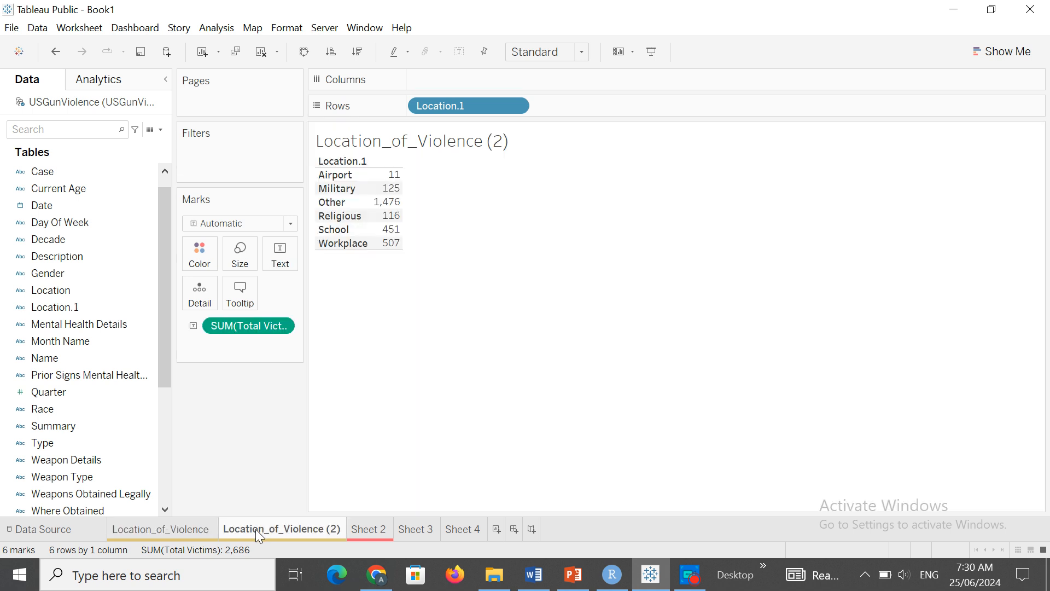
pyautogui.rightClick(255, 530)
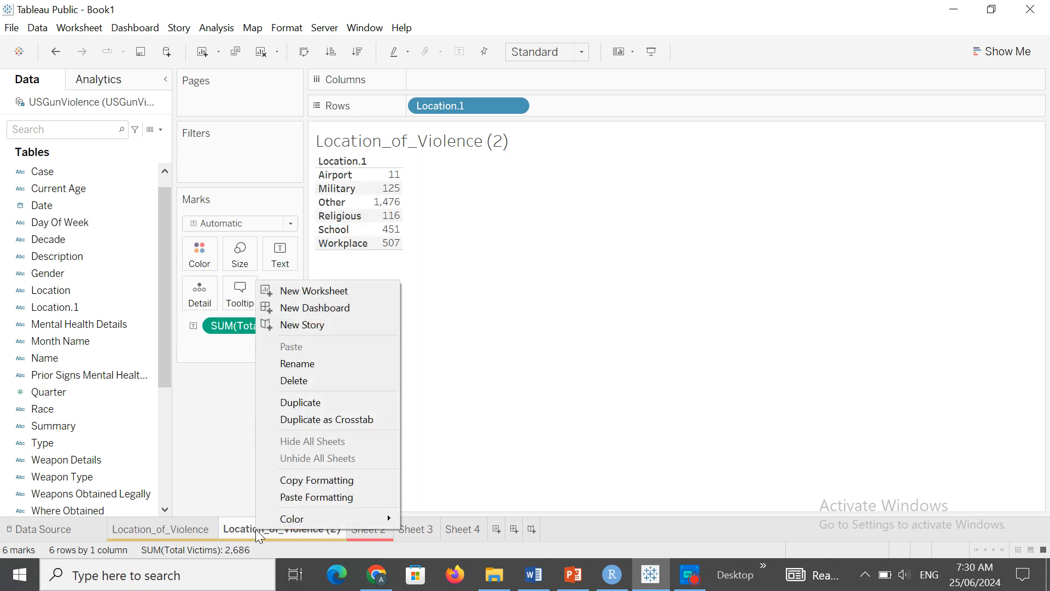
pyautogui.click(302, 497)
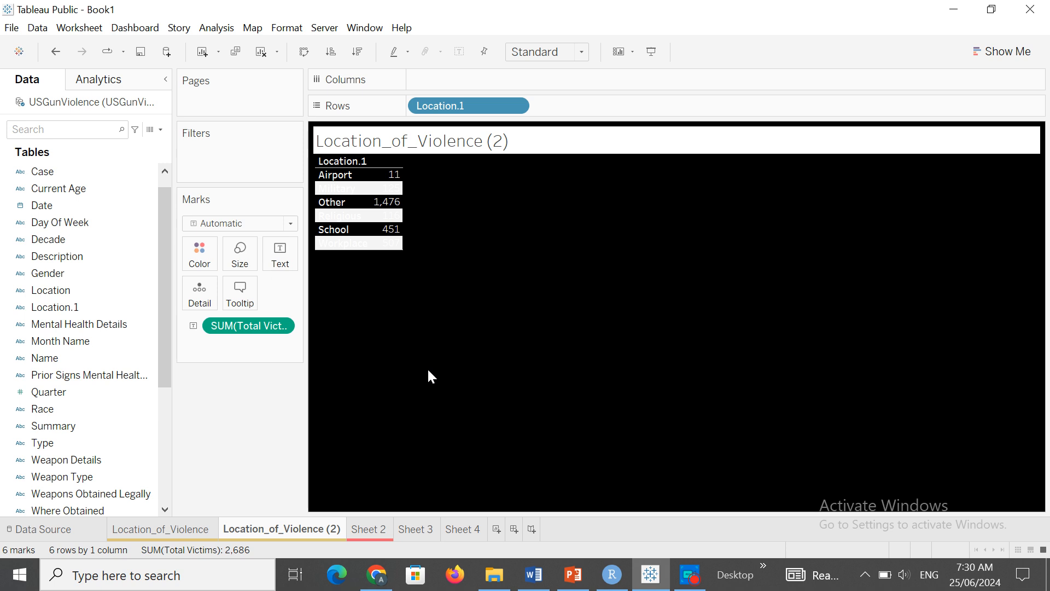
pyautogui.click(194, 533)
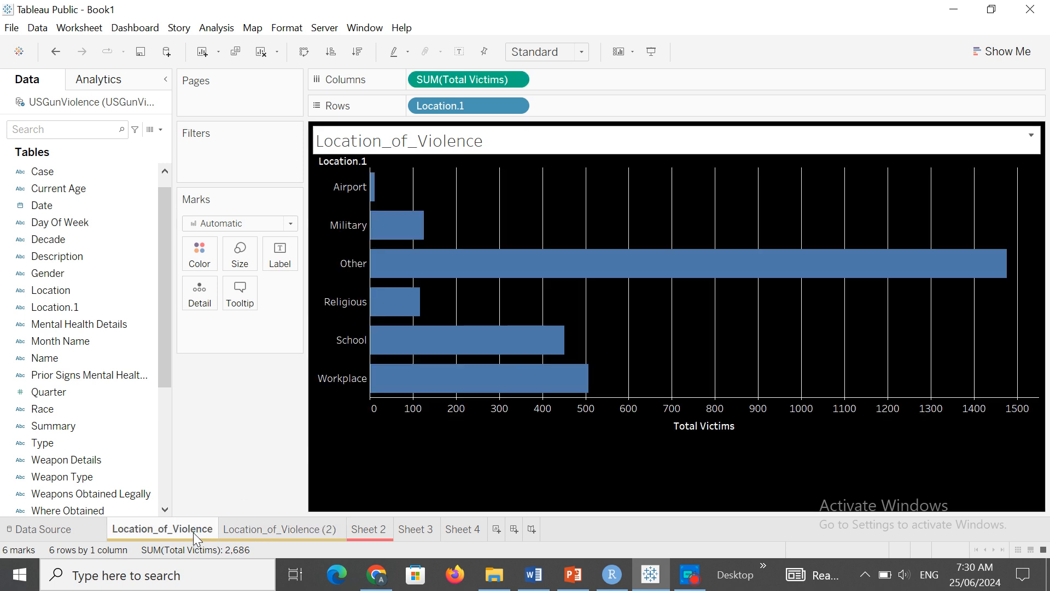
pyautogui.click(264, 528)
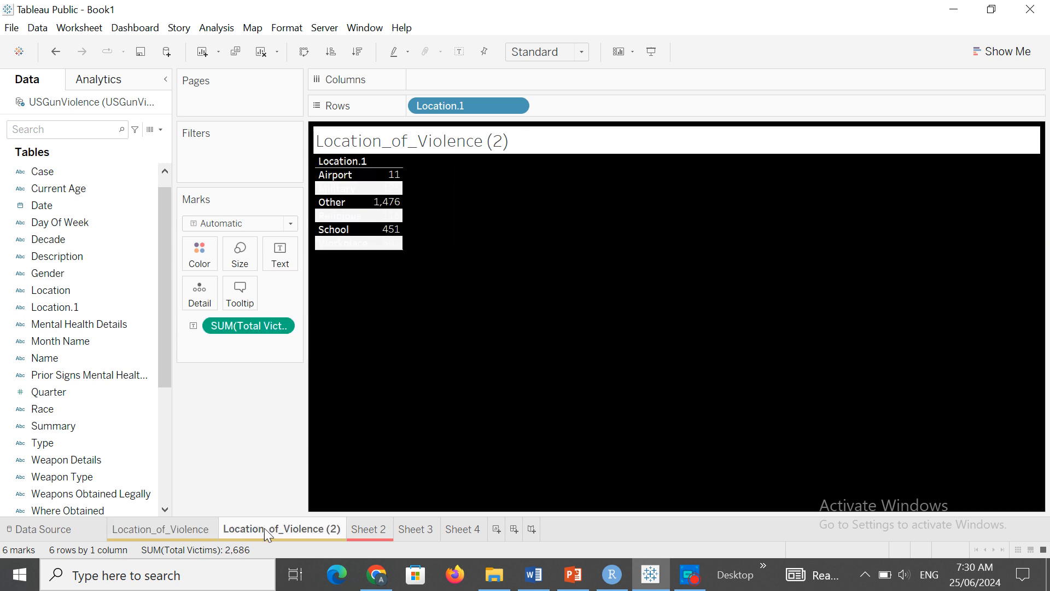
pyautogui.click(173, 529)
pyautogui.rightClick(173, 529)
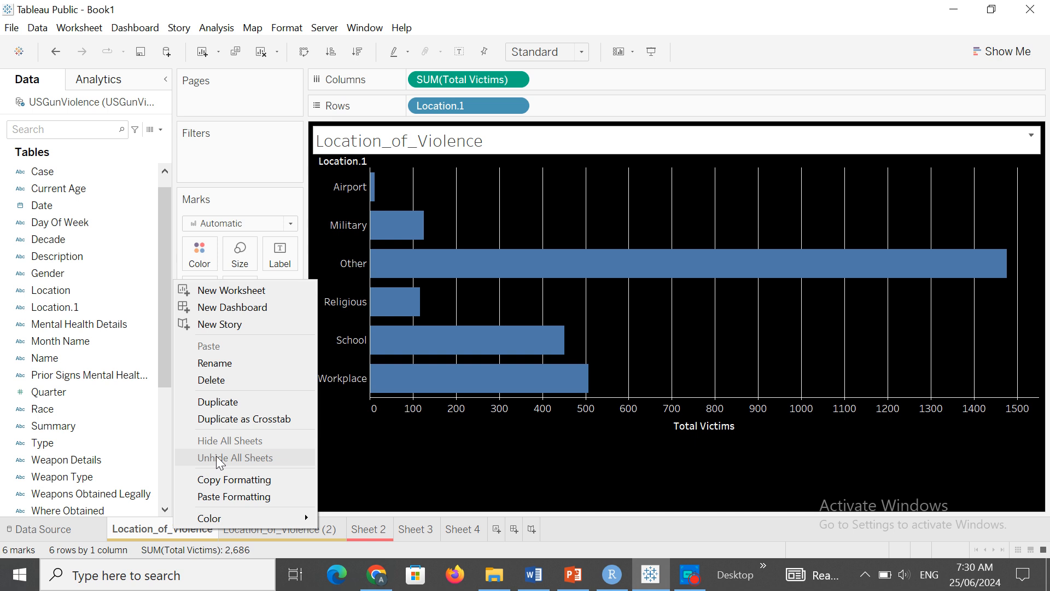
pyautogui.click(251, 531)
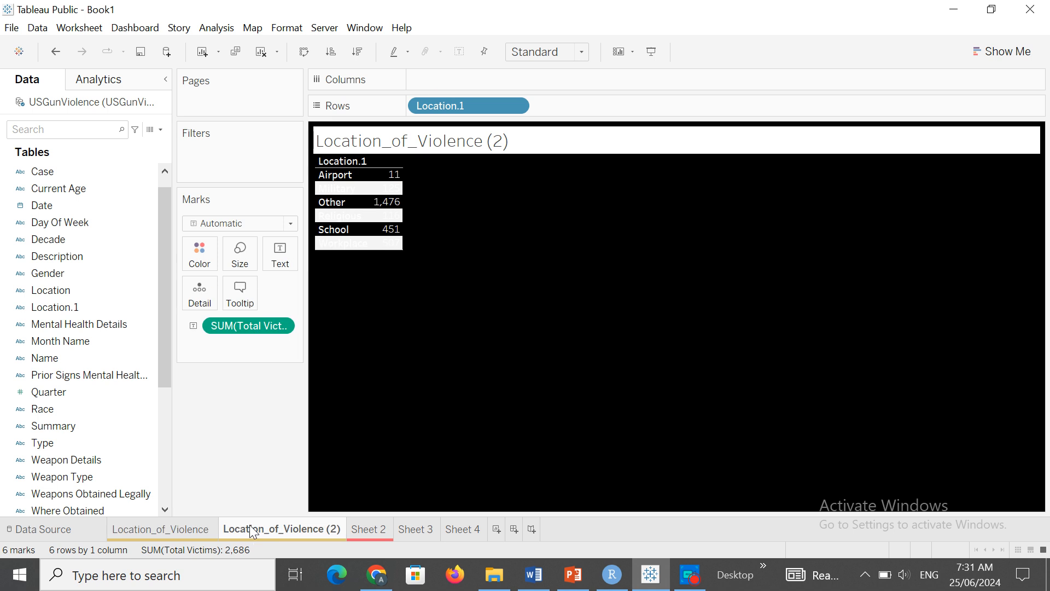
pyautogui.rightClick(253, 532)
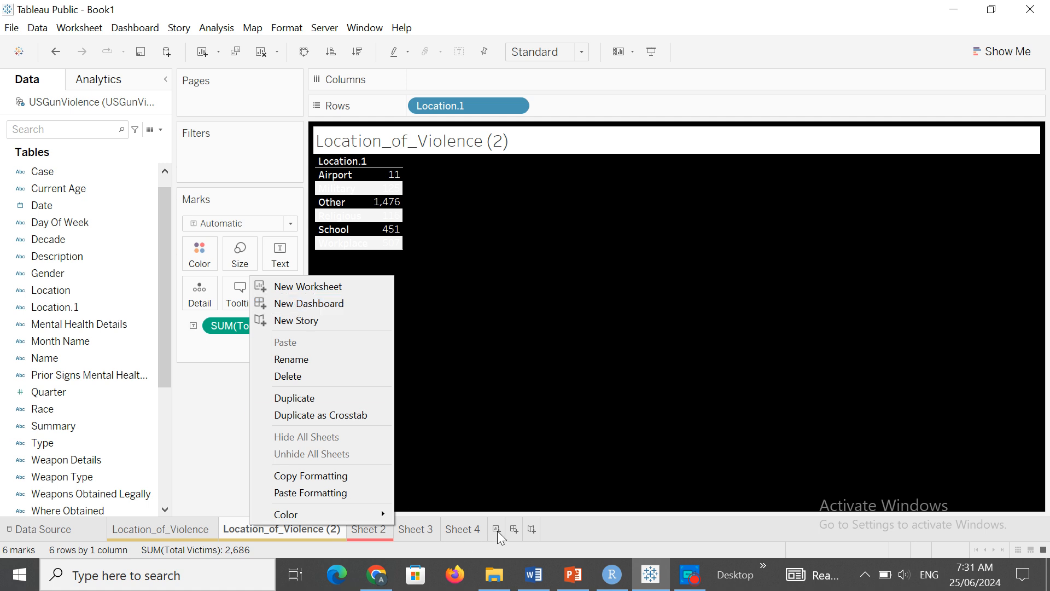
pyautogui.click(524, 460)
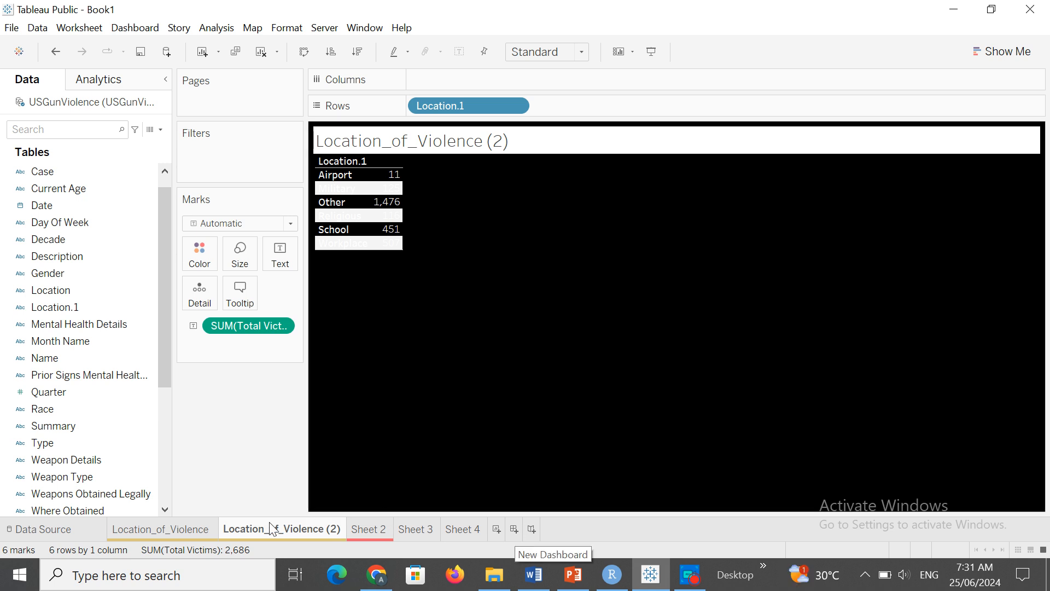
pyautogui.rightClick(256, 534)
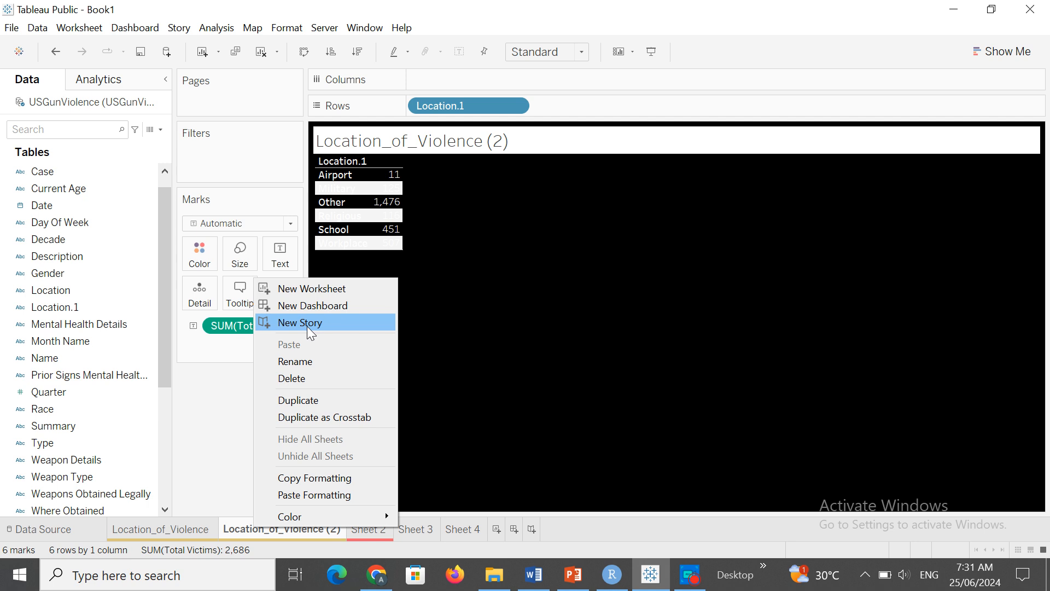
pyautogui.click(183, 529)
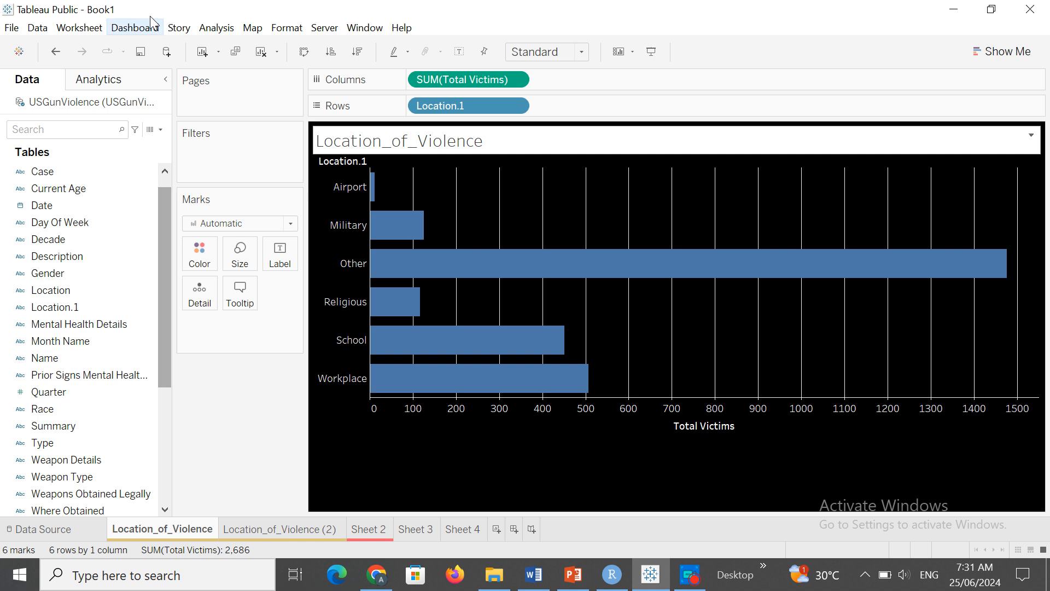
pyautogui.click(87, 28)
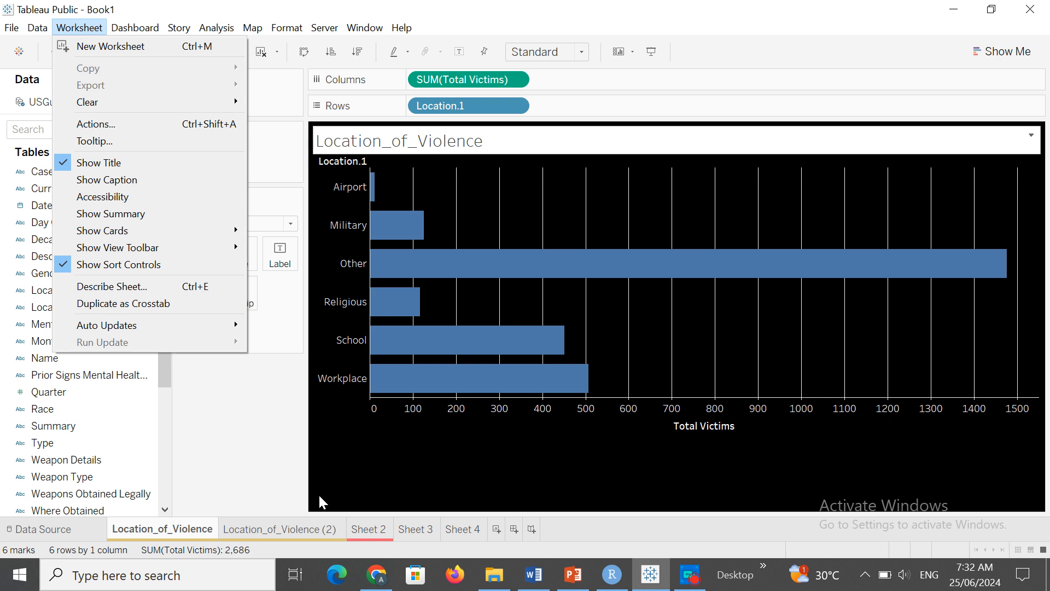
pyautogui.click(369, 529)
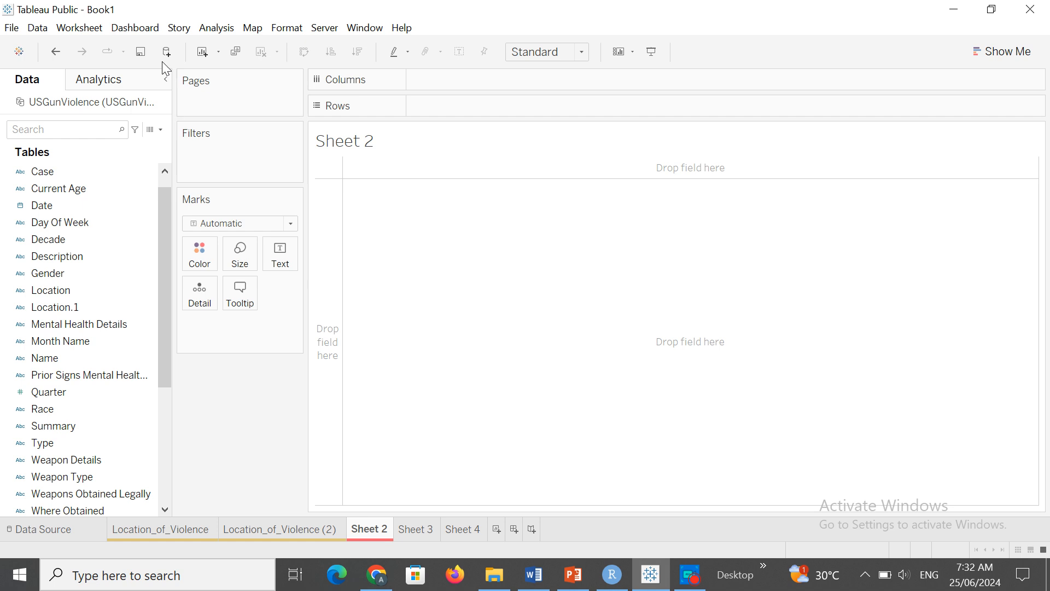
pyautogui.click(95, 31)
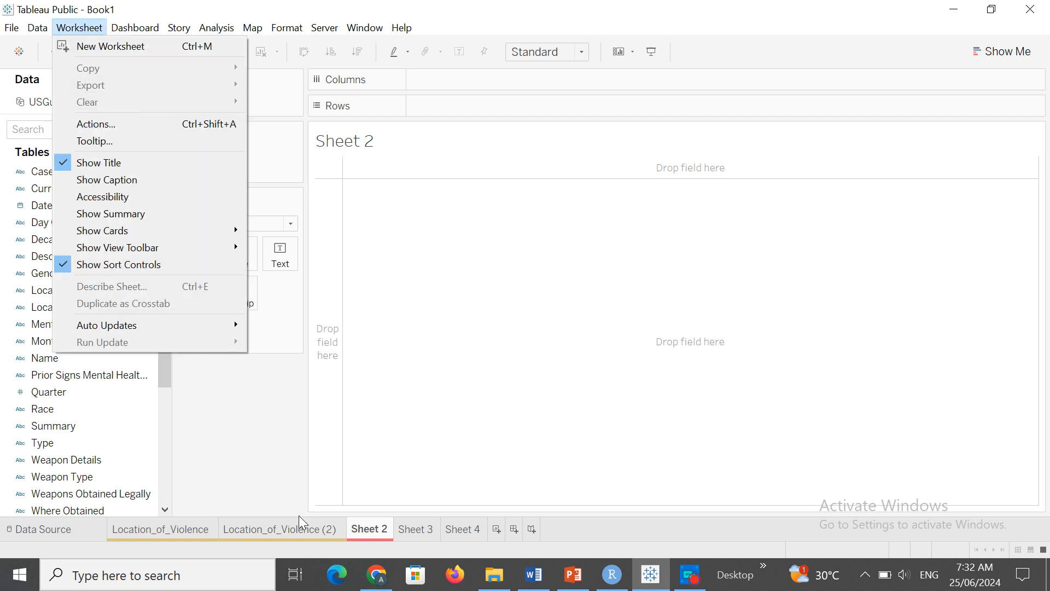
# Clear all formatting from the Location_of_Violence (2) crosstab sheet
pyautogui.click(293, 530)
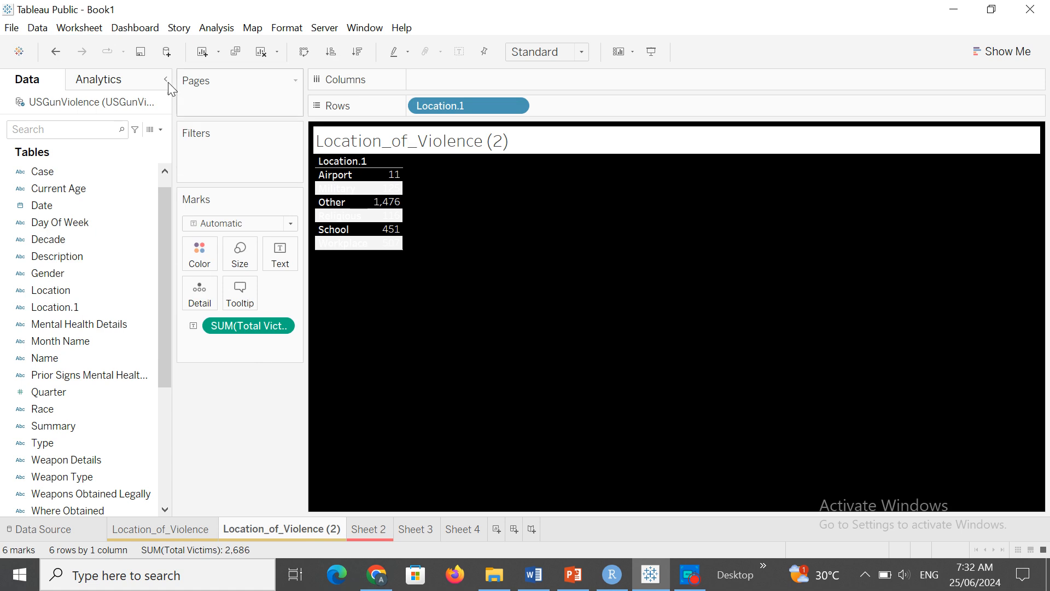
pyautogui.click(82, 27)
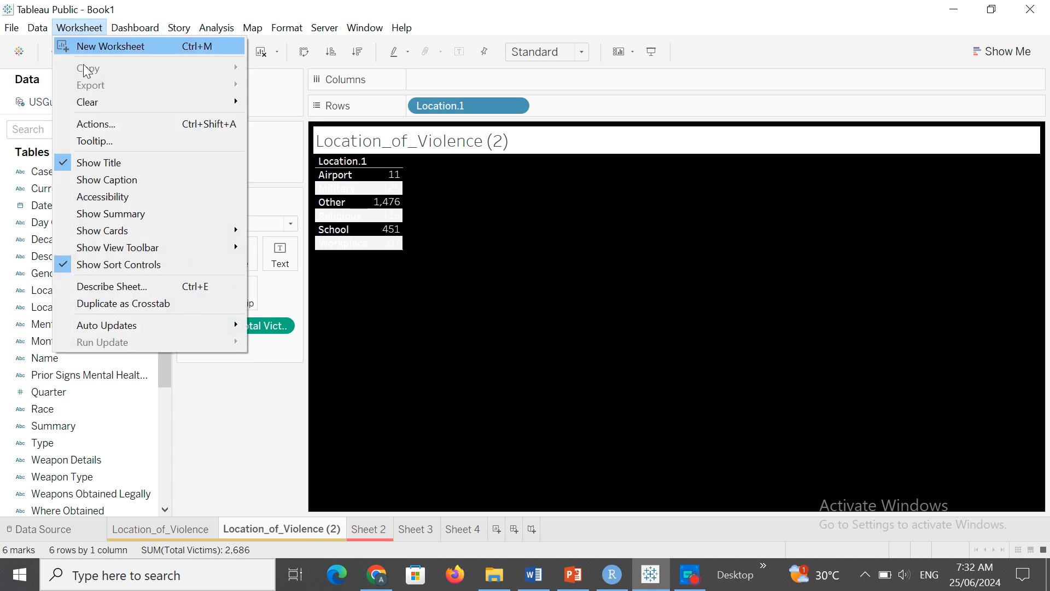
pyautogui.moveTo(99, 97)
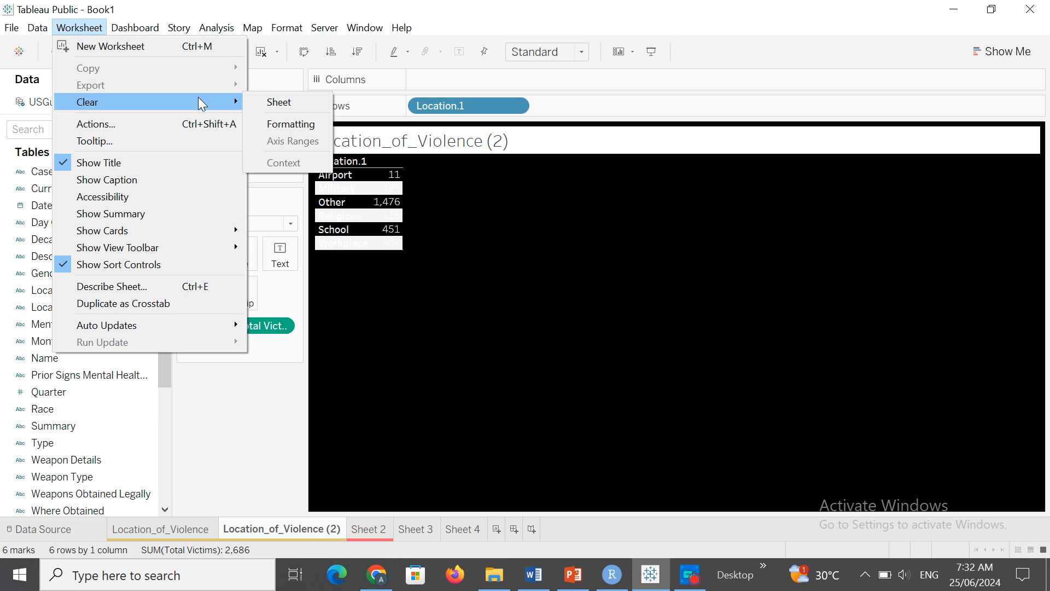
pyautogui.click(294, 123)
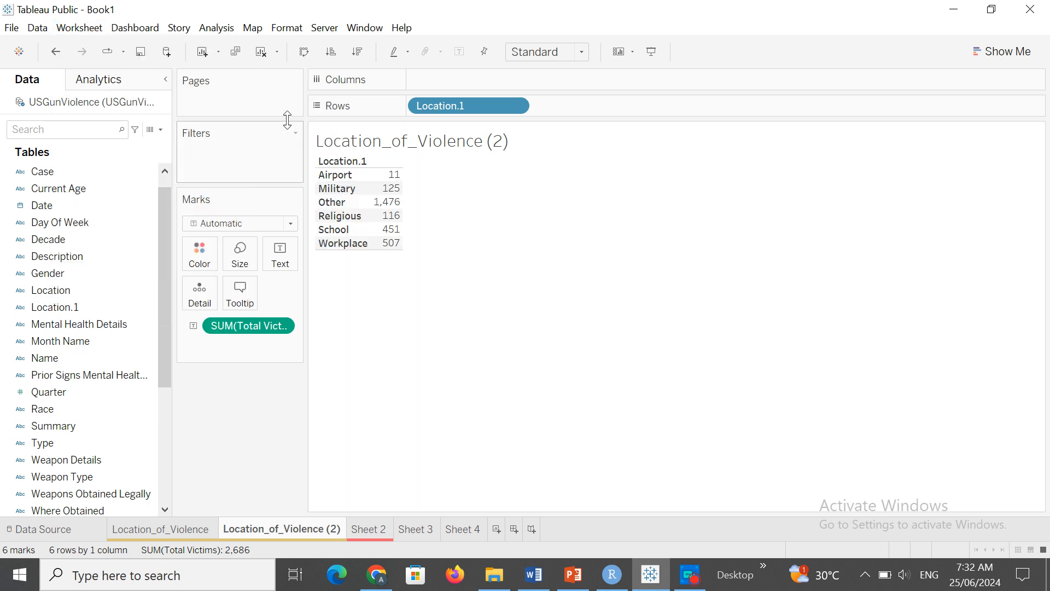
# Clear the entire contents of the Location_of_Violence (2) sheet and undo the clearing
pyautogui.click(85, 30)
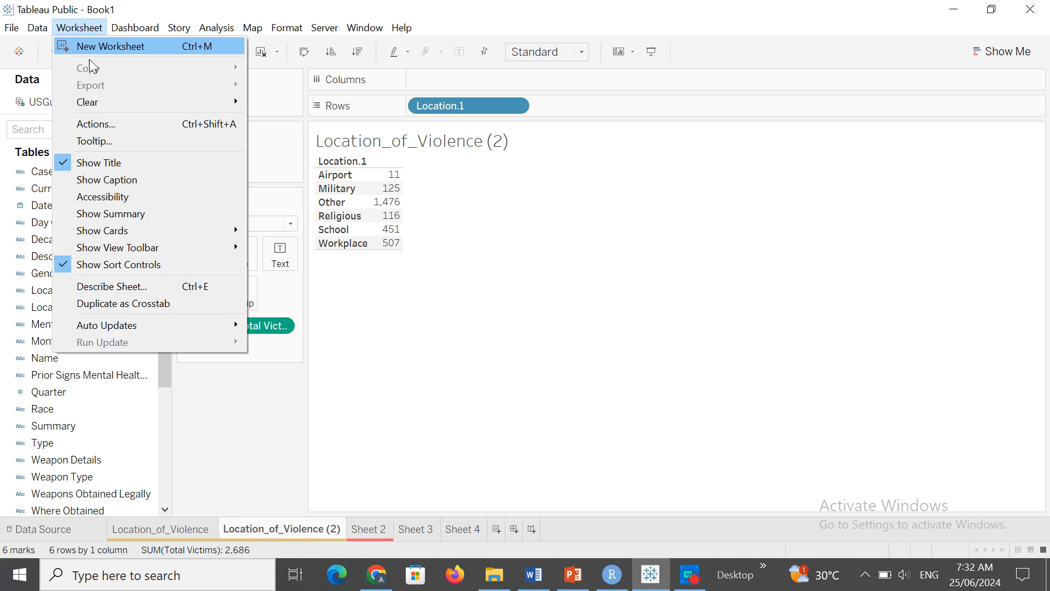
pyautogui.moveTo(184, 100)
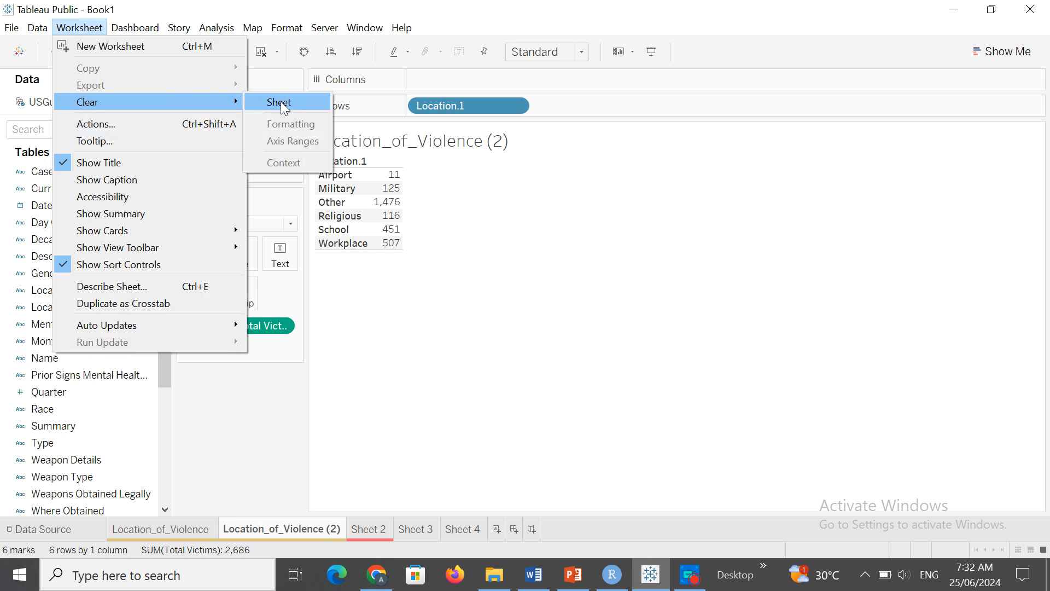
pyautogui.click(281, 103)
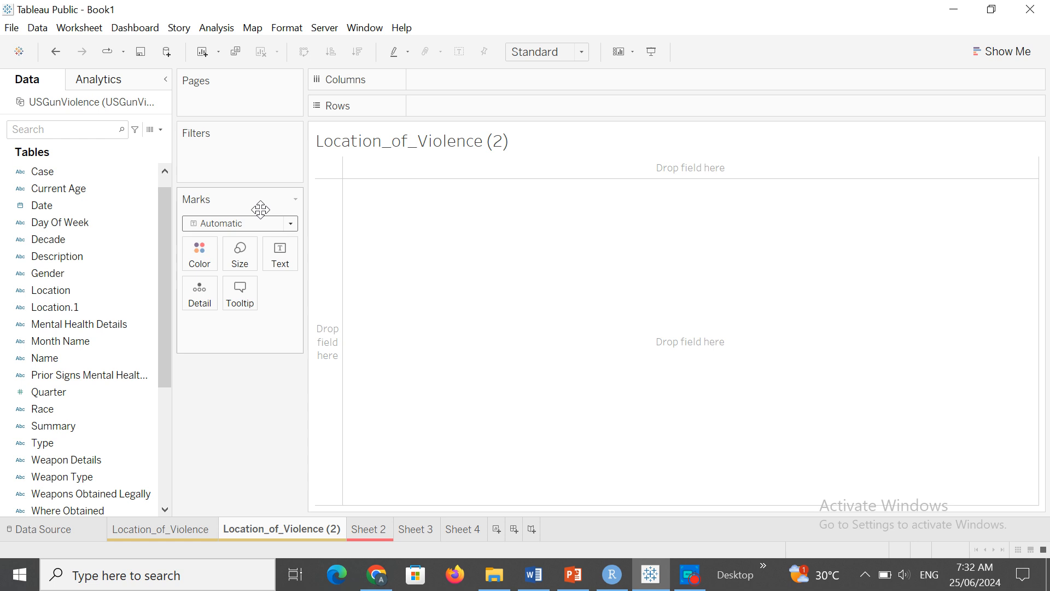
pyautogui.click(55, 51)
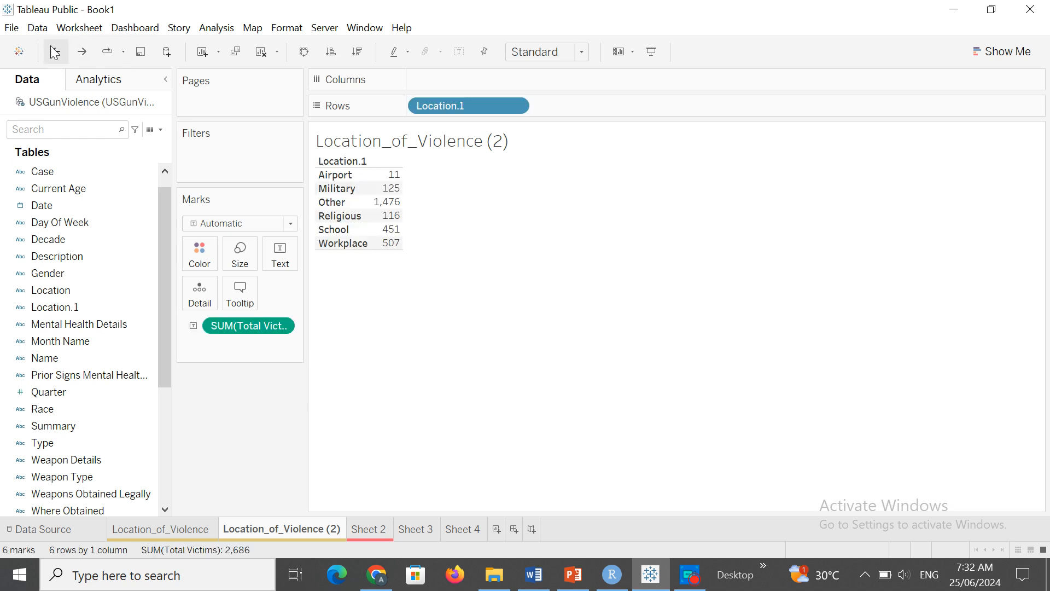
# Open the tooltip of the Location_of_Violence bar chart for editing and add the text "Summary of the data" below the existing fields
pyautogui.click(85, 30)
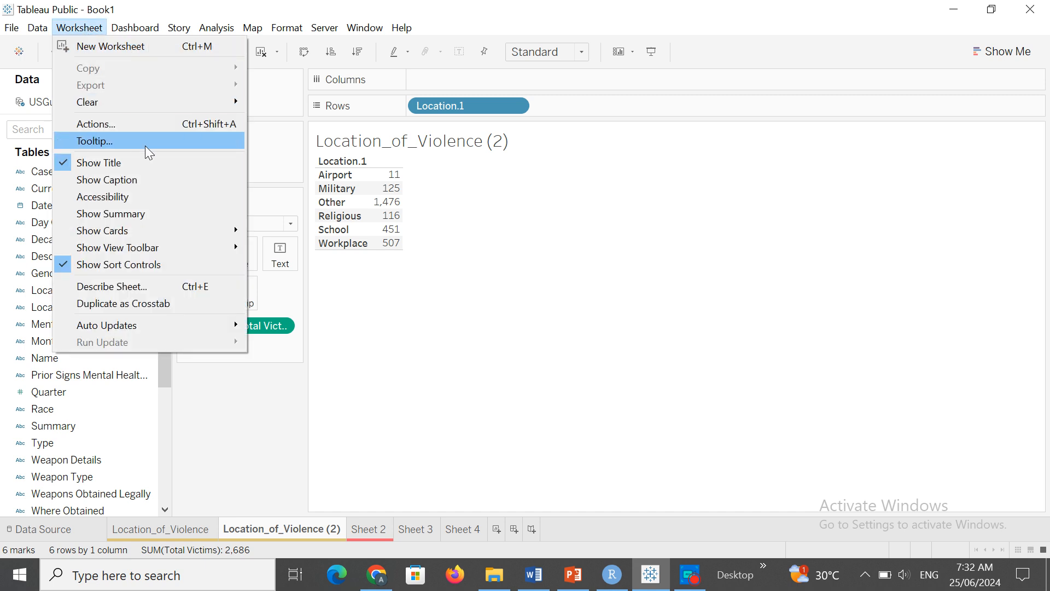
pyautogui.click(170, 530)
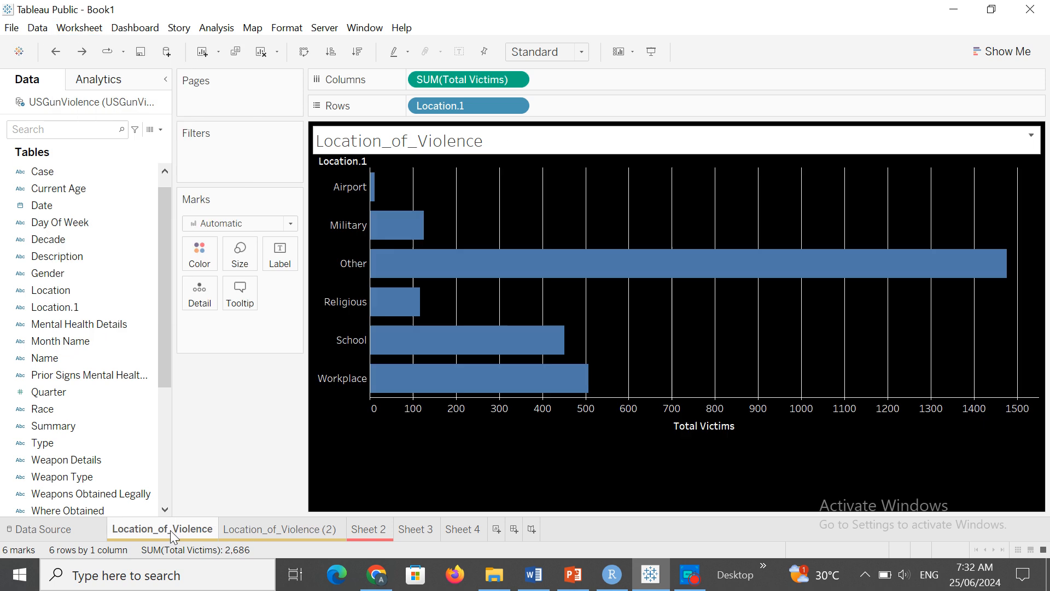
pyautogui.moveTo(629, 262)
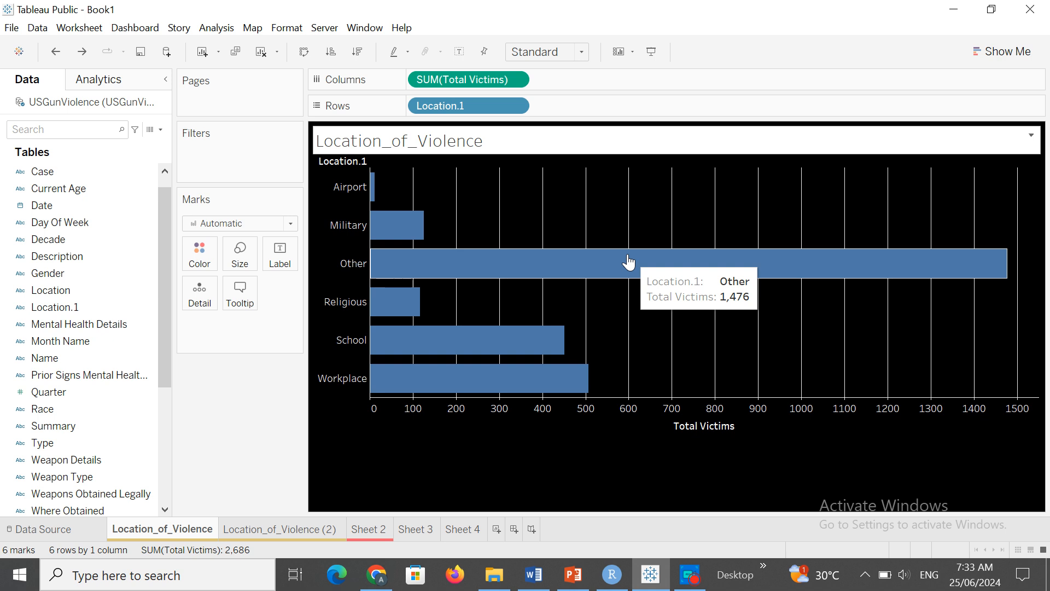
pyautogui.click(93, 31)
pyautogui.click(94, 142)
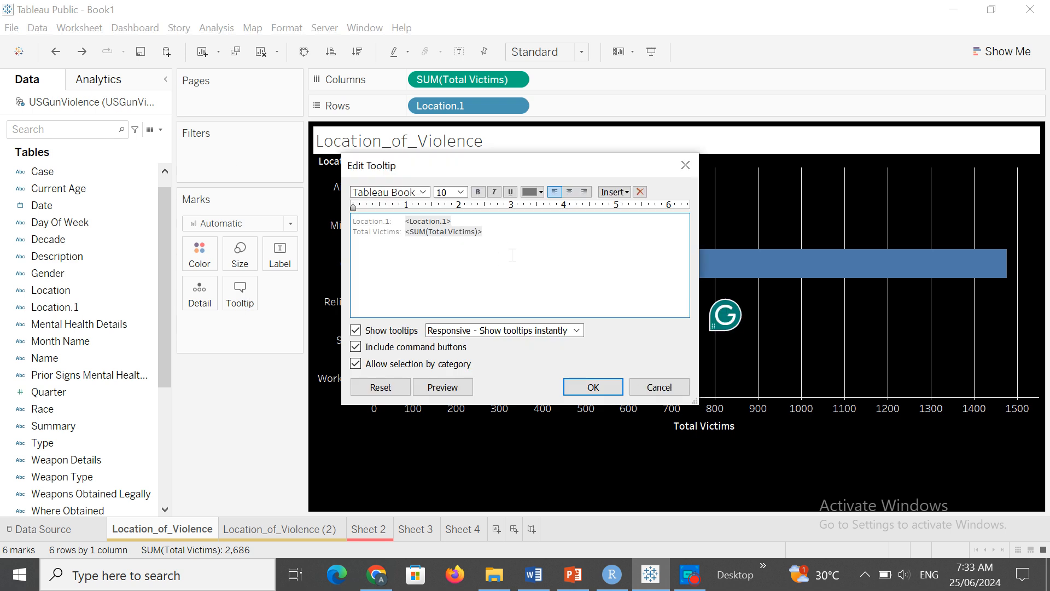
pyautogui.click(365, 304)
pyautogui.write('Summary')
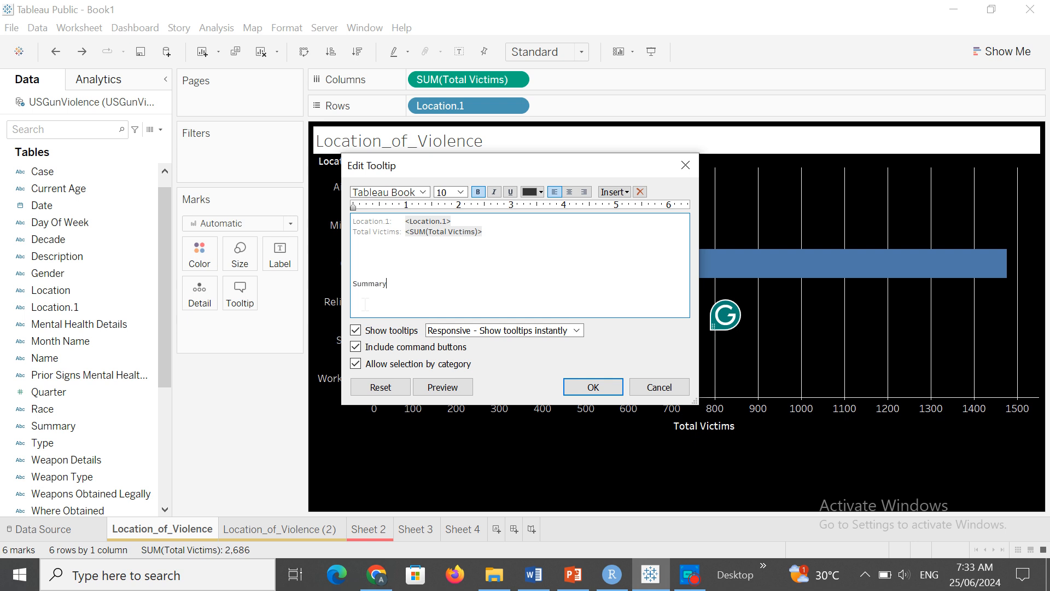
pyautogui.write(' of the data')
# Make the Location.1 and Total Victims lines of the tooltip bold and apply the tooltip changes
pyautogui.moveTo(488, 233); pyautogui.dragTo(352, 225)
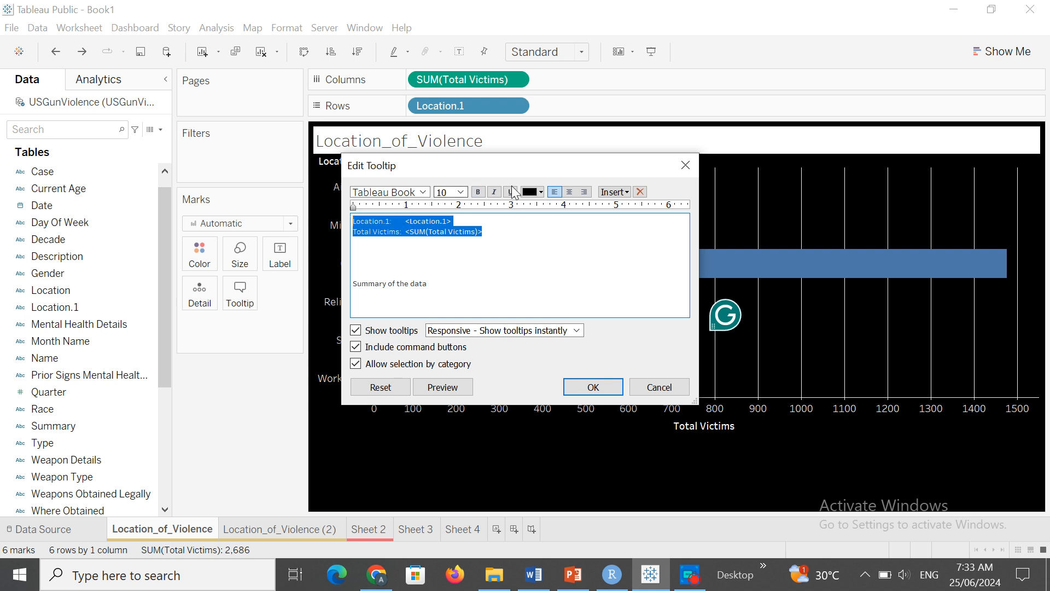
pyautogui.click(479, 192)
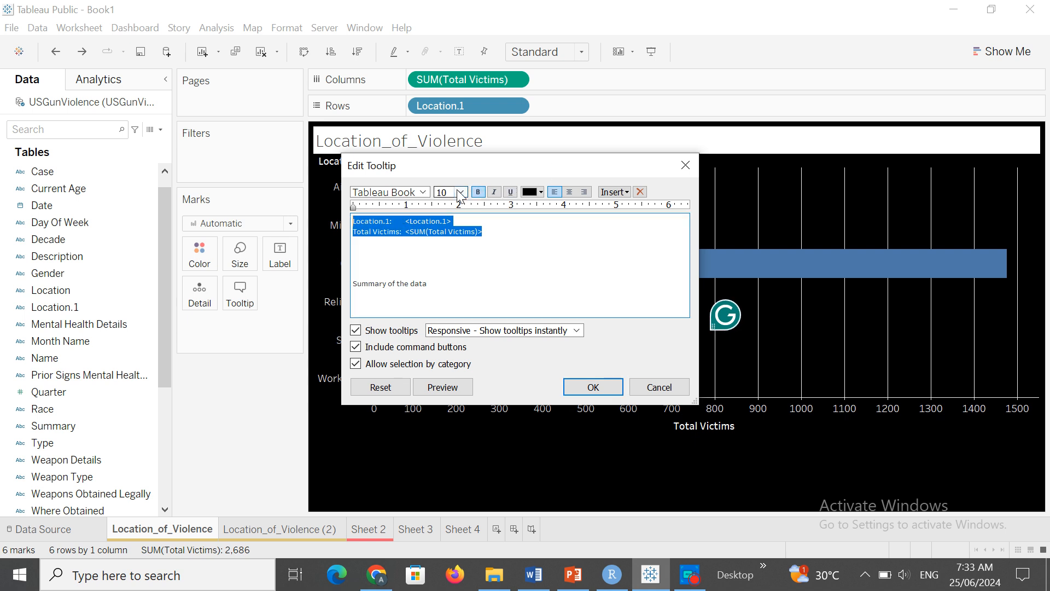
pyautogui.click(541, 193)
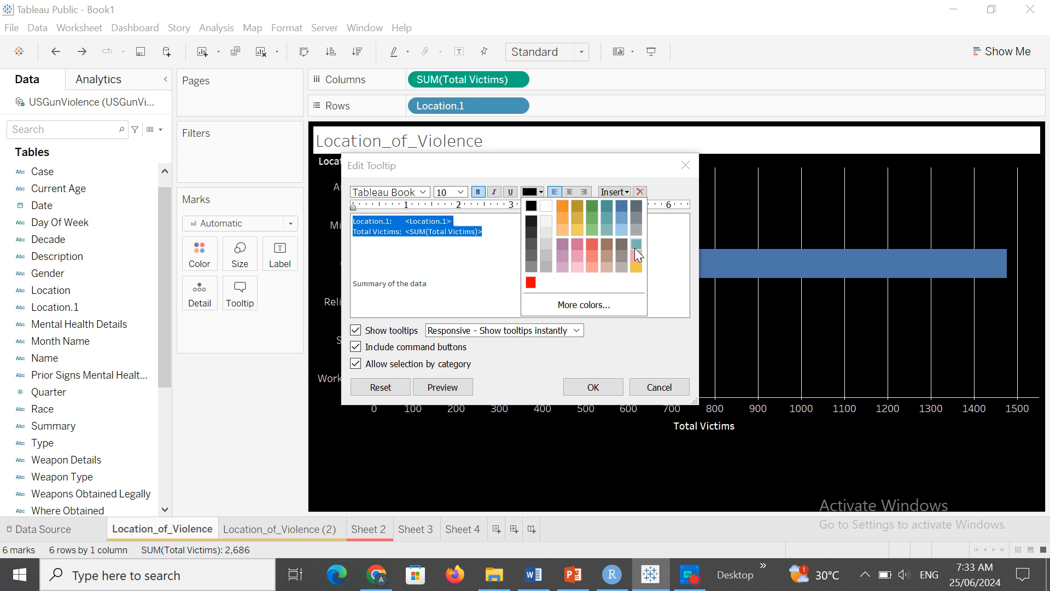
pyautogui.click(605, 255)
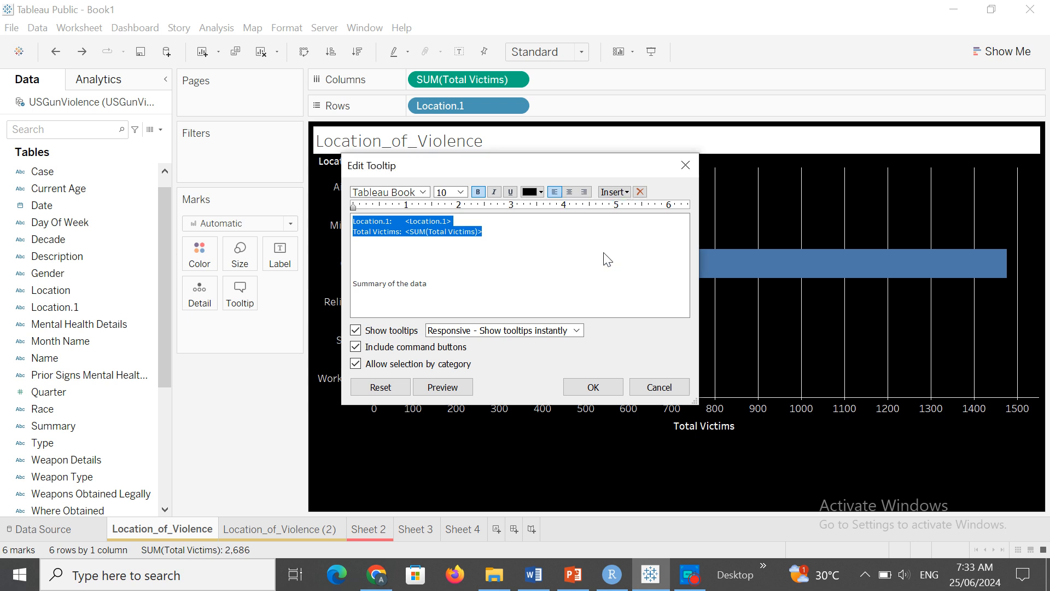
pyautogui.click(598, 388)
pyautogui.moveTo(552, 270)
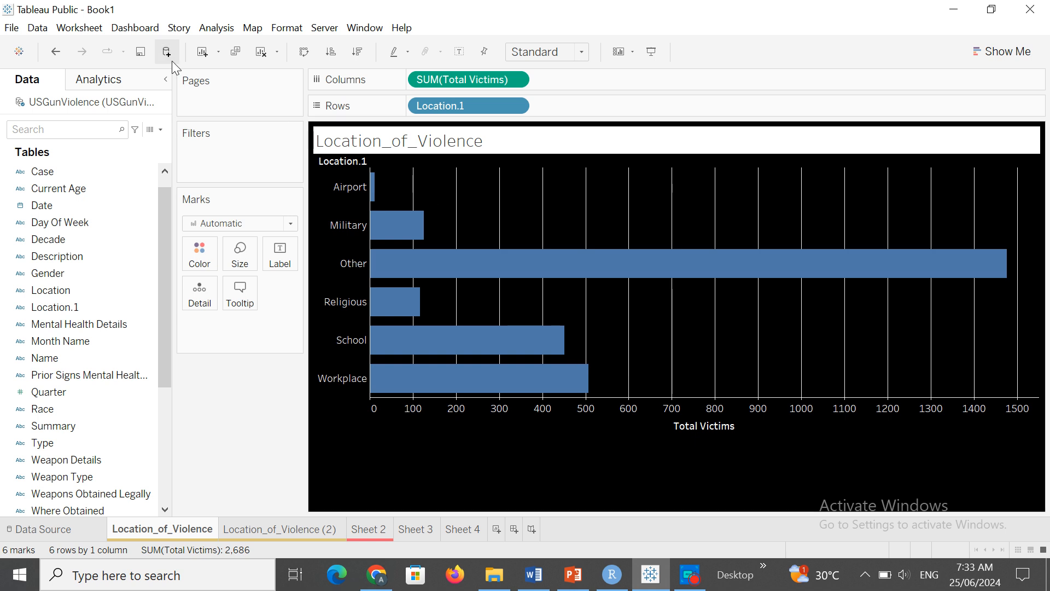
# Hide the title of the Location_of_Violence sheet and show it again
pyautogui.click(102, 31)
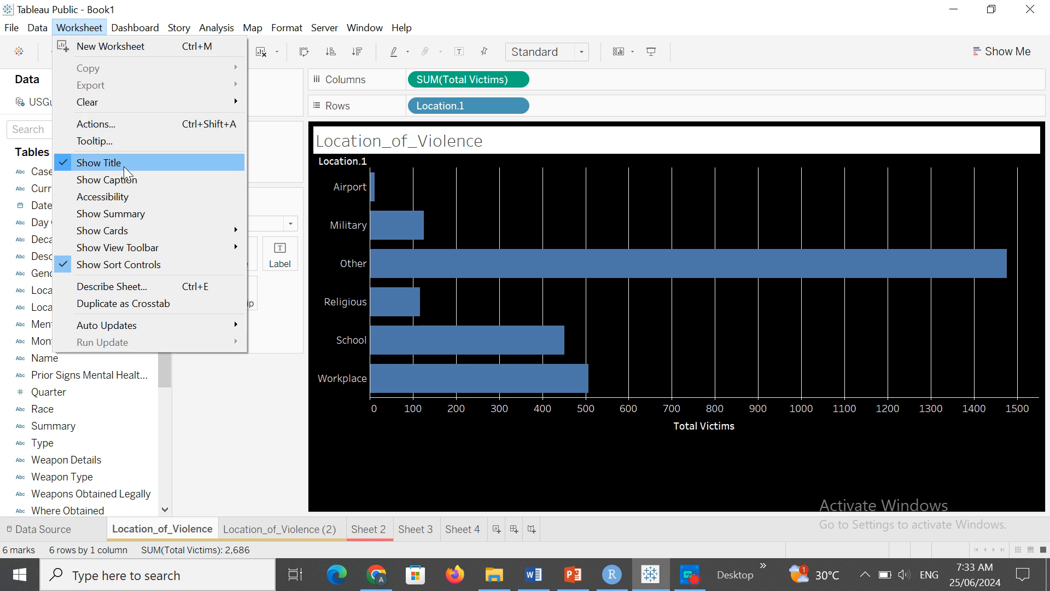
pyautogui.click(484, 147)
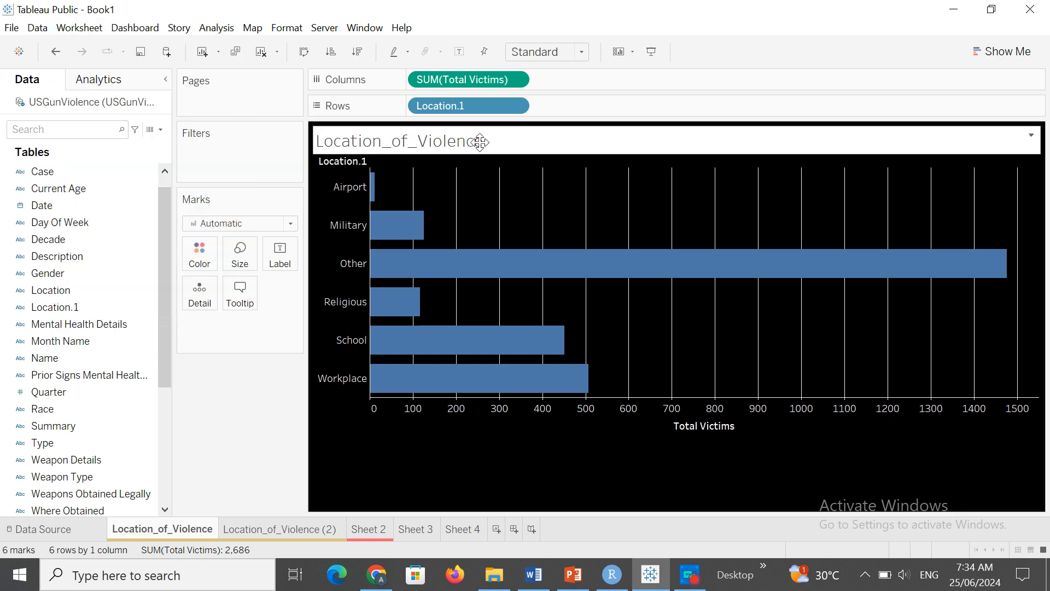
pyautogui.click(1033, 135)
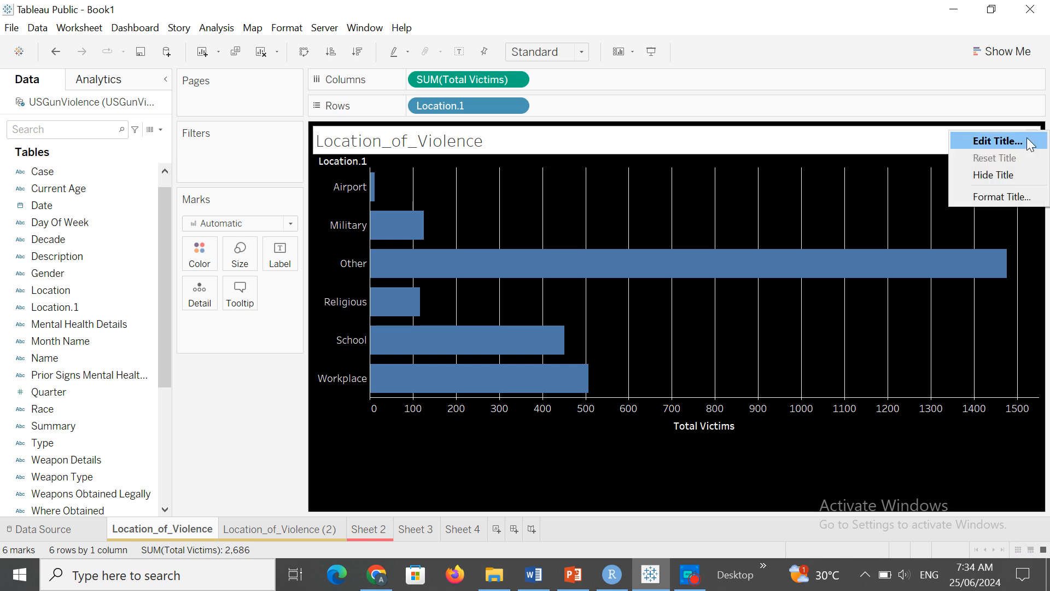
pyautogui.click(1002, 176)
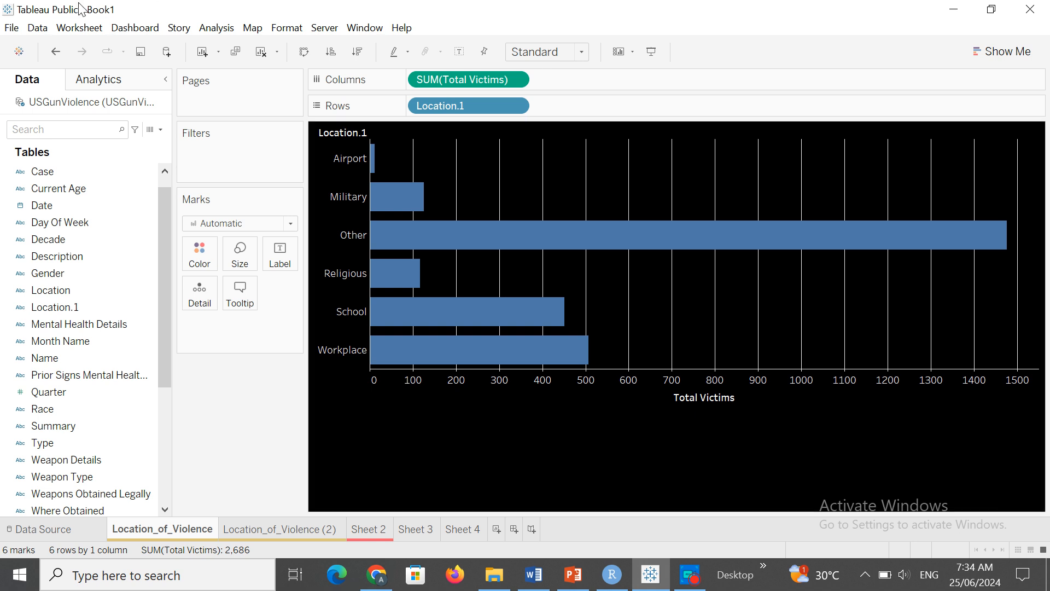
pyautogui.click(79, 27)
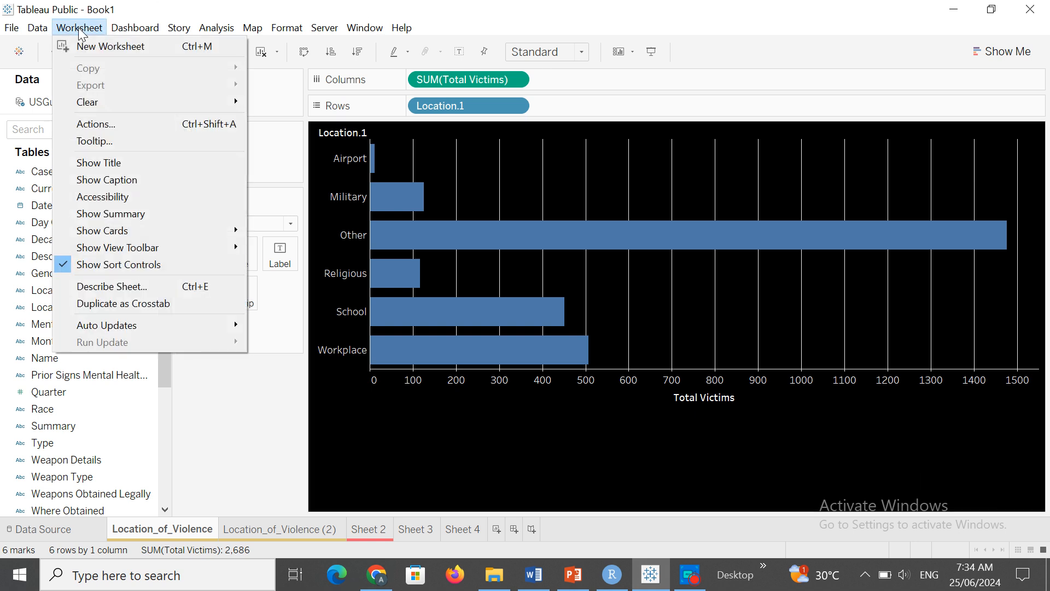
pyautogui.click(117, 163)
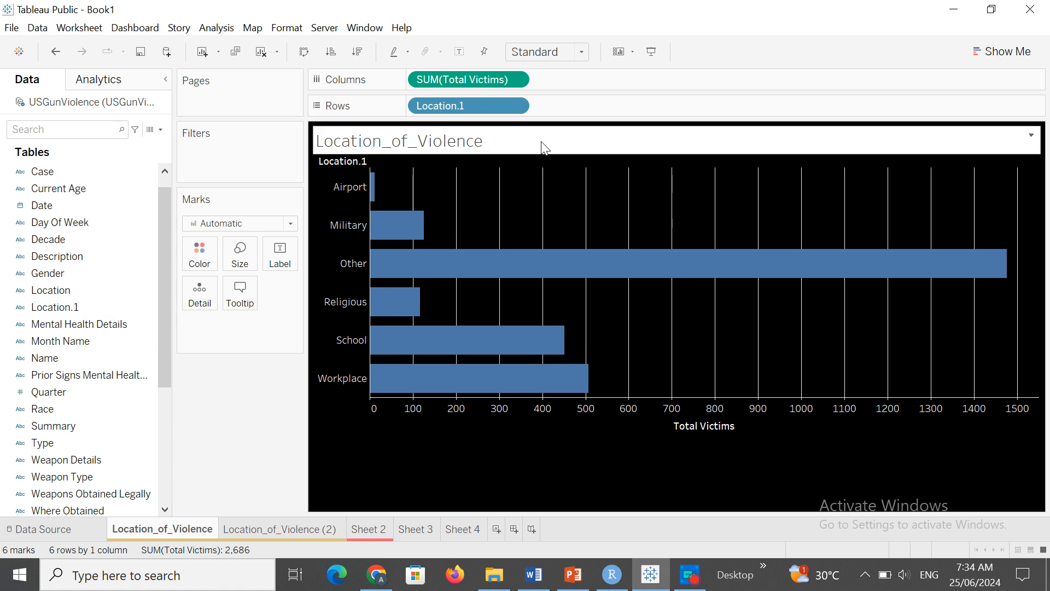
# Toggle the Location_of_Violence worksheet title off and back on once more
pyautogui.click(83, 31)
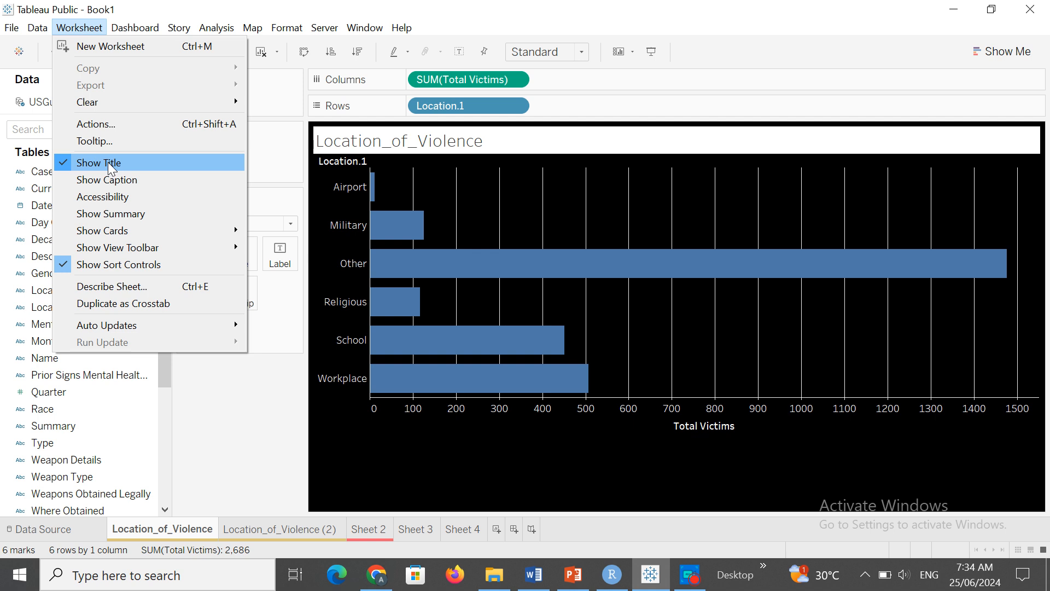
pyautogui.click(107, 162)
pyautogui.click(83, 31)
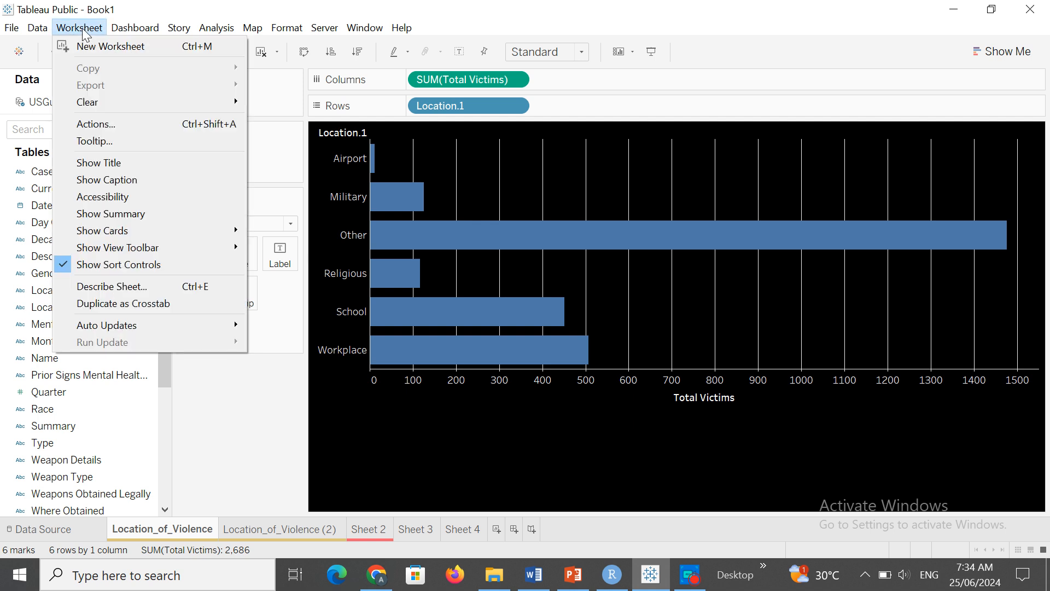
pyautogui.click(106, 163)
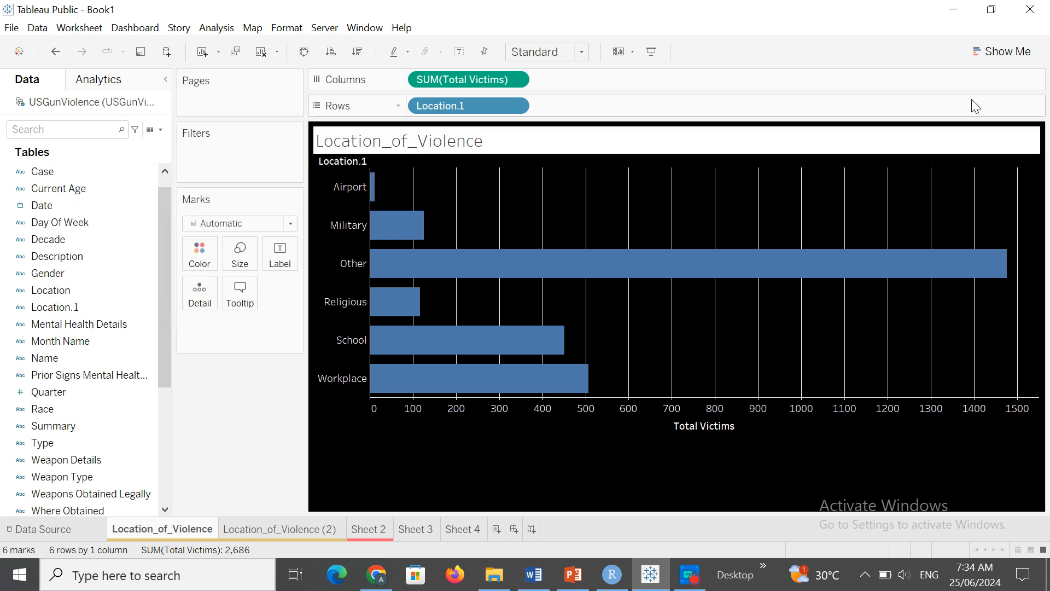
# Replace the sheet name field in the Location_of_Violence chart's title with the text "Location" and apply it
pyautogui.click(1031, 135)
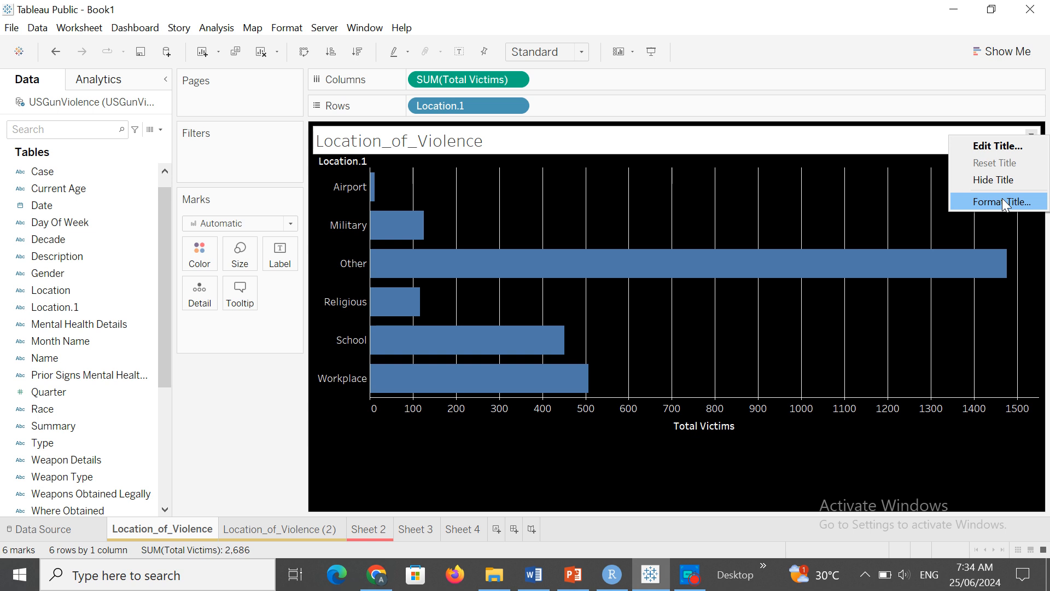
pyautogui.click(988, 147)
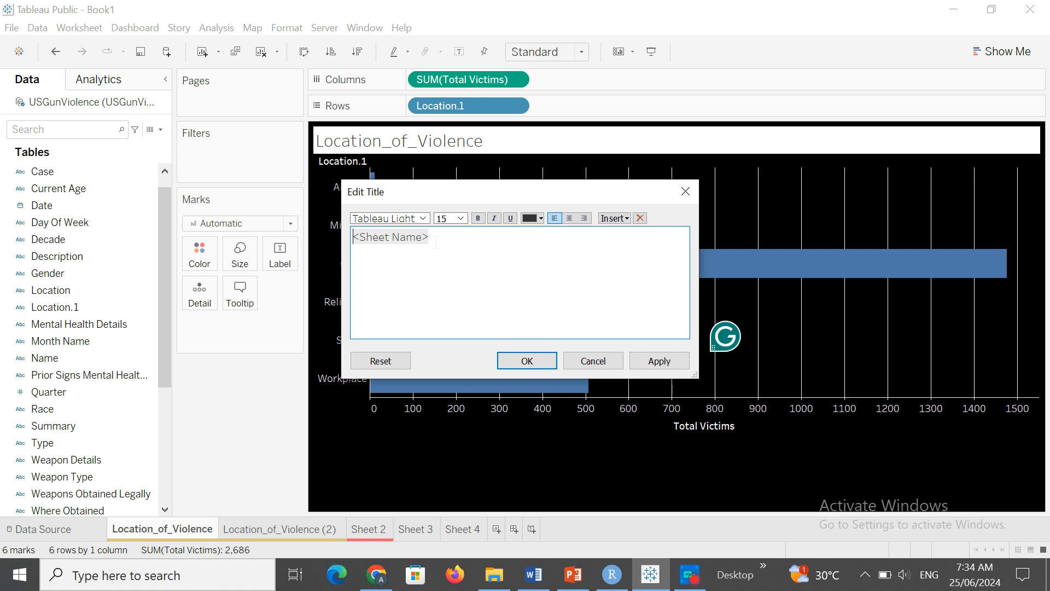
pyautogui.moveTo(436, 242); pyautogui.dragTo(353, 238)
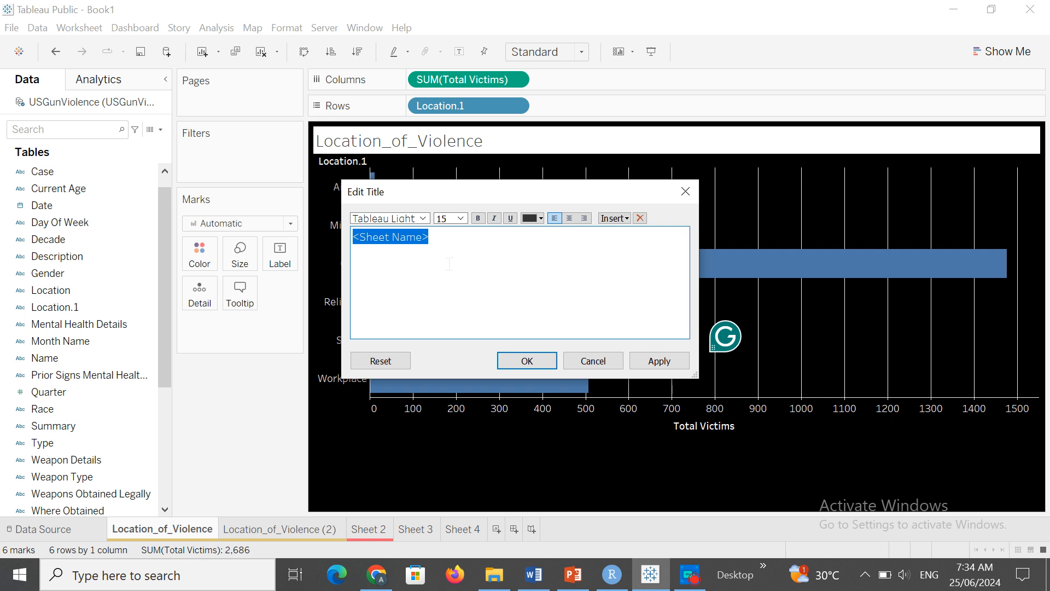
pyautogui.write('Loc')
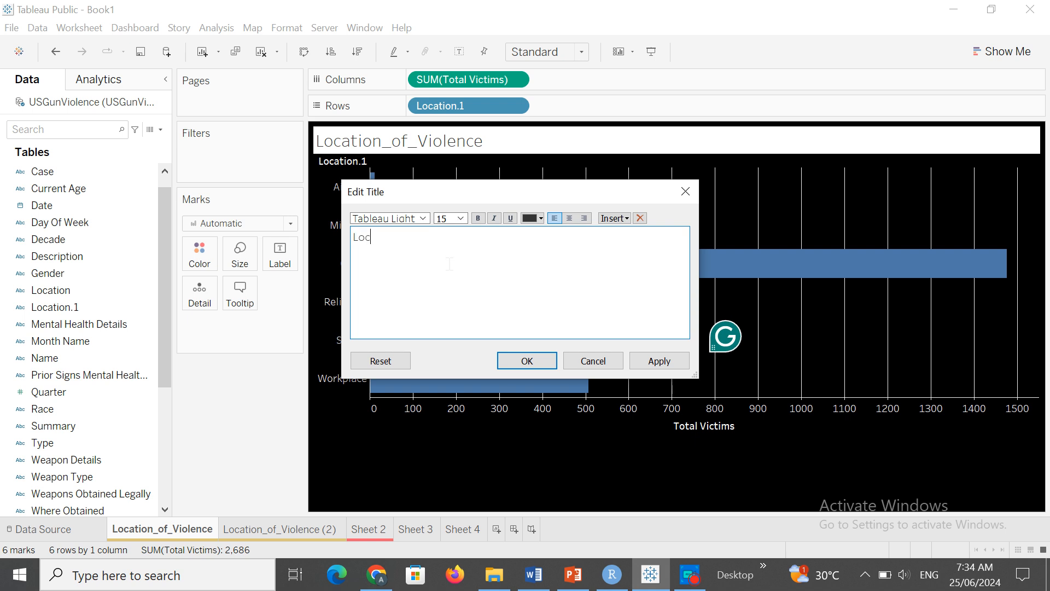
pyautogui.write('ation')
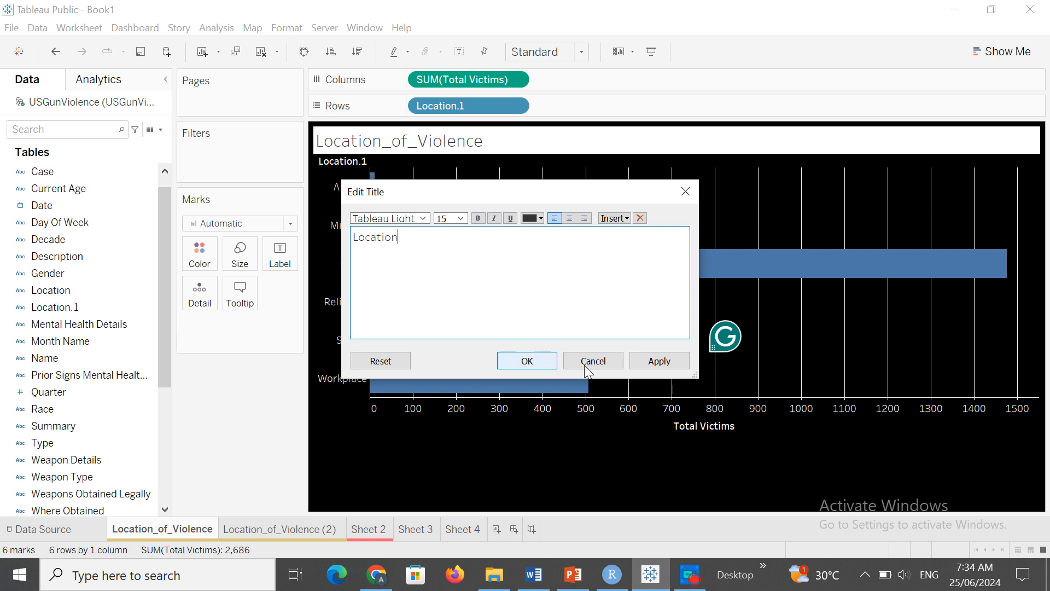
pyautogui.click(650, 363)
pyautogui.click(531, 360)
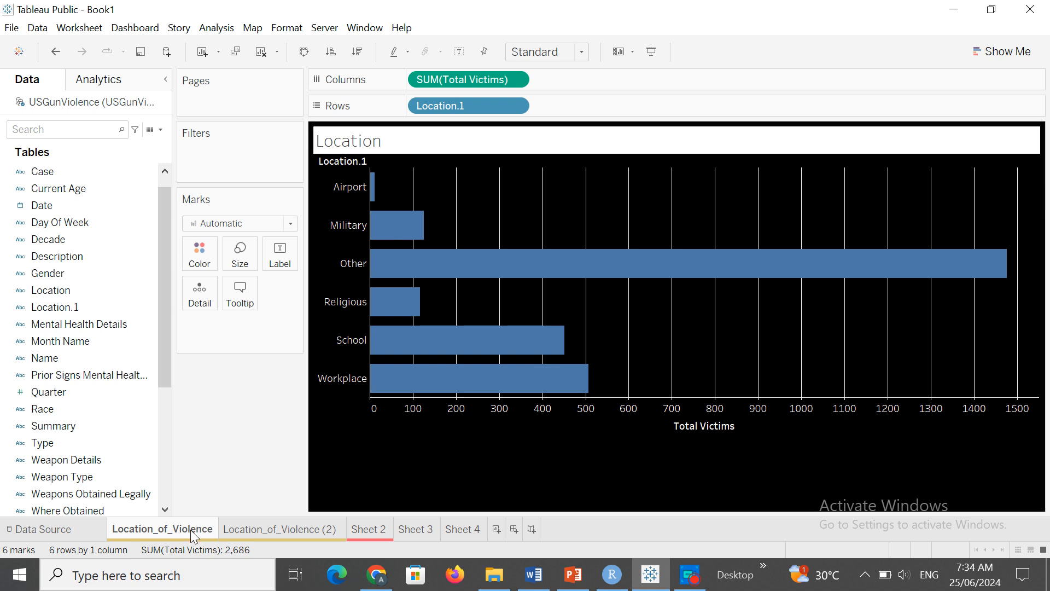
# Rename the worksheet Sheet 2 as "Location Military"
pyautogui.moveTo(190, 530)
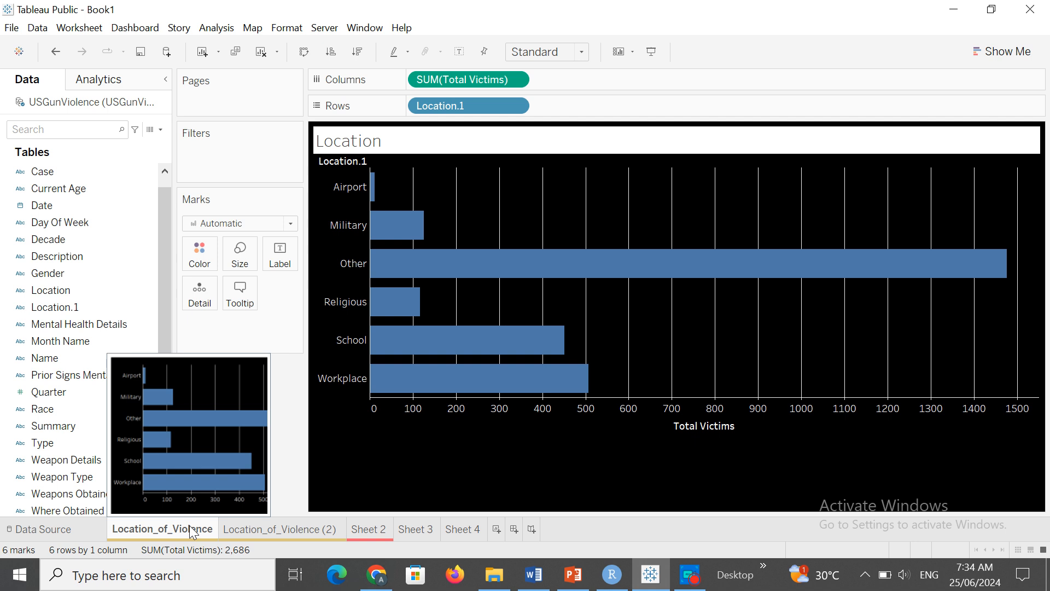
pyautogui.click(379, 531)
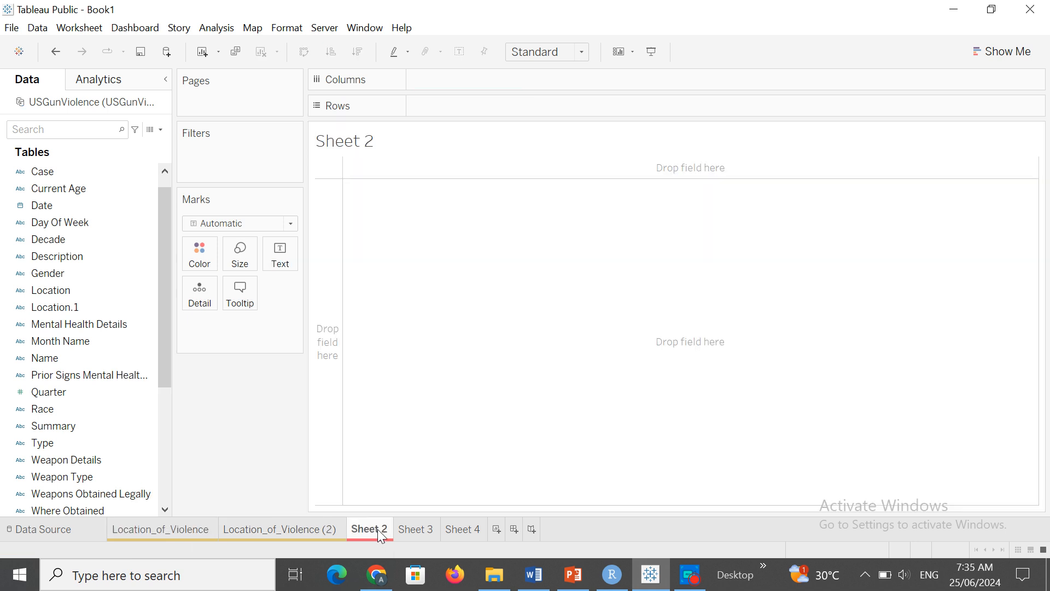
pyautogui.write('Location')
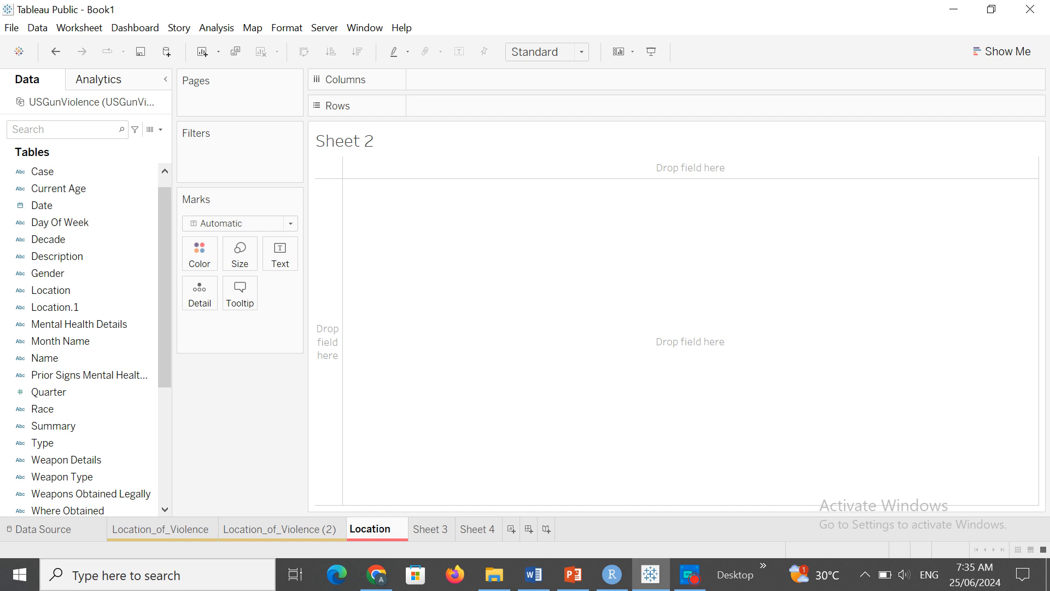
pyautogui.write(' Military')
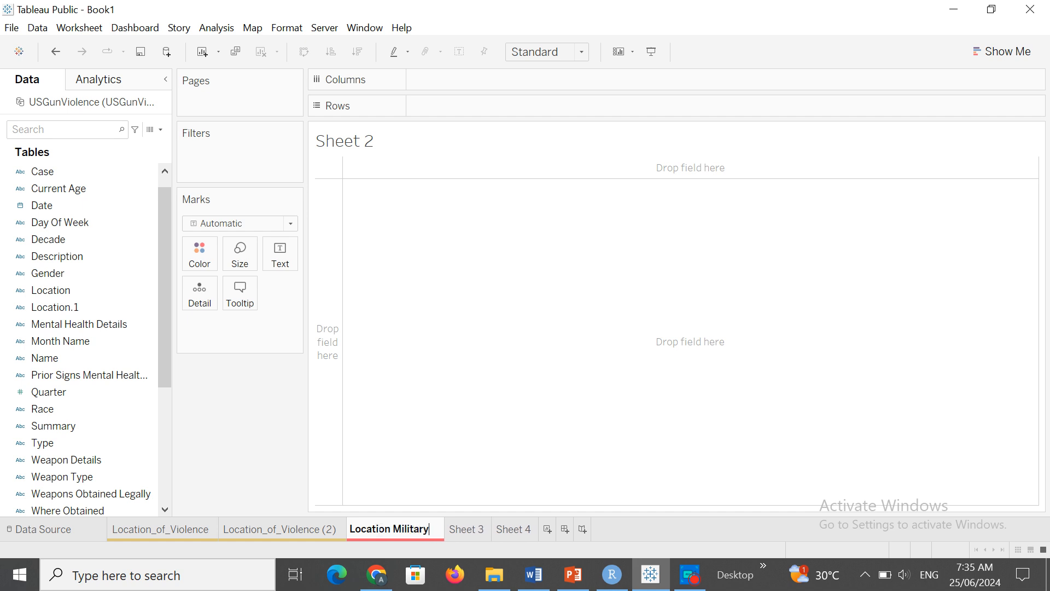
pyautogui.press('Return')
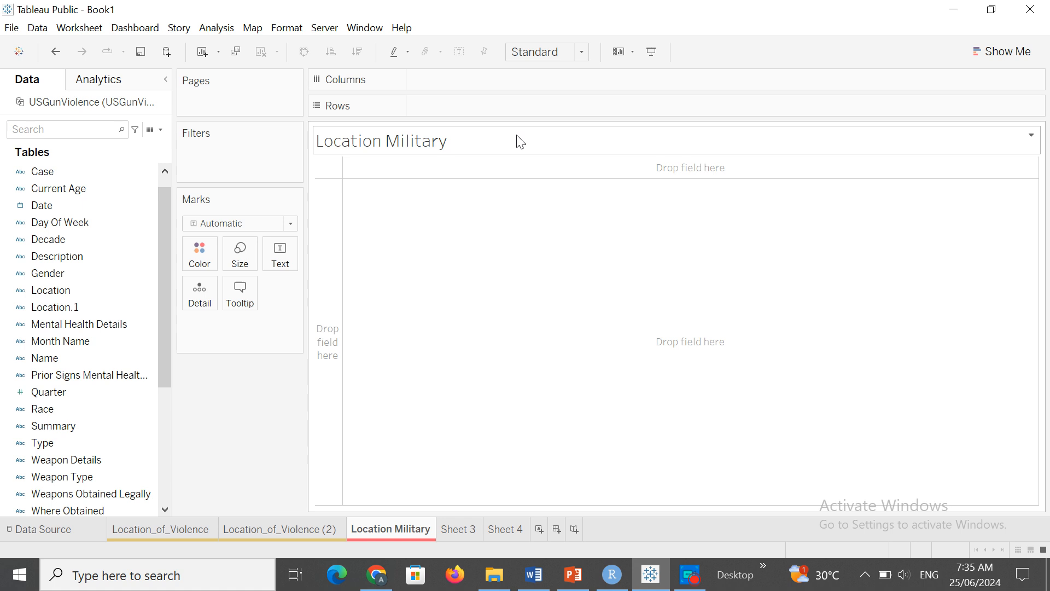
# Replace the displayed title of the Location Military sheet with "Location violence" and apply it
pyautogui.click(1032, 137)
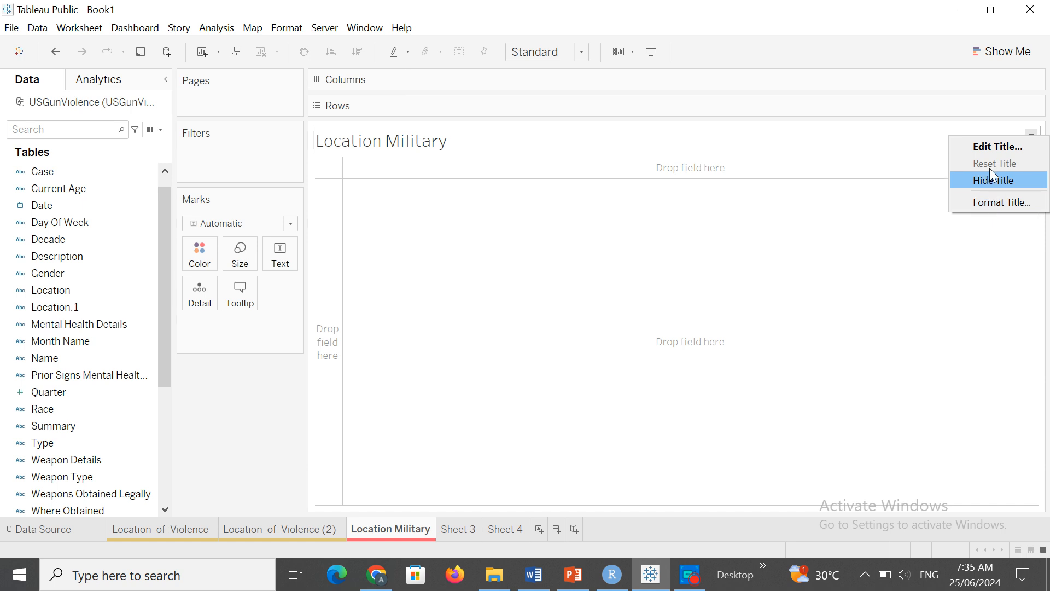
pyautogui.click(986, 147)
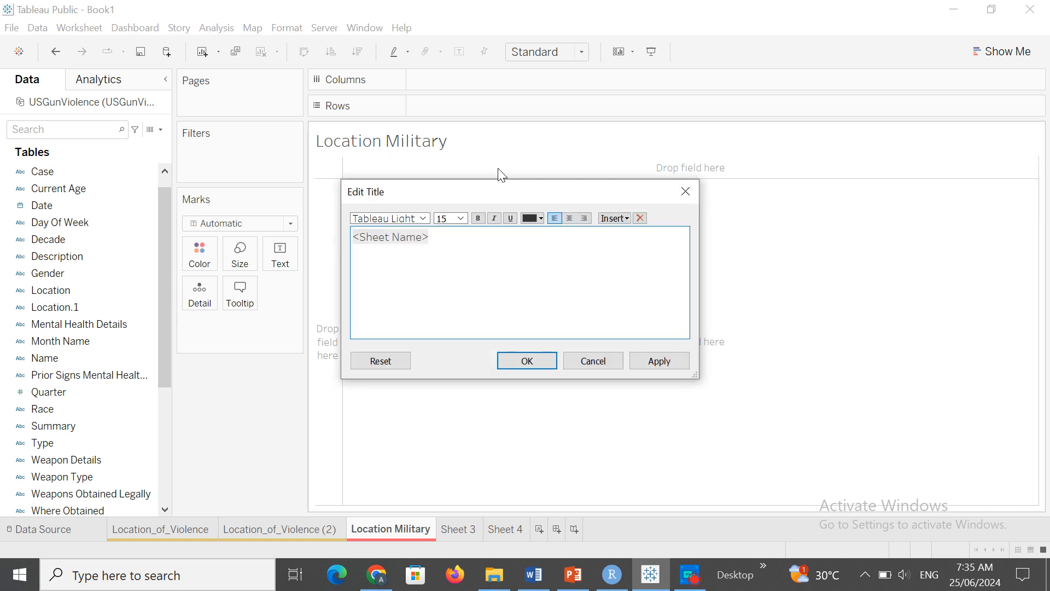
pyautogui.hotkey('ctrl', 'a')
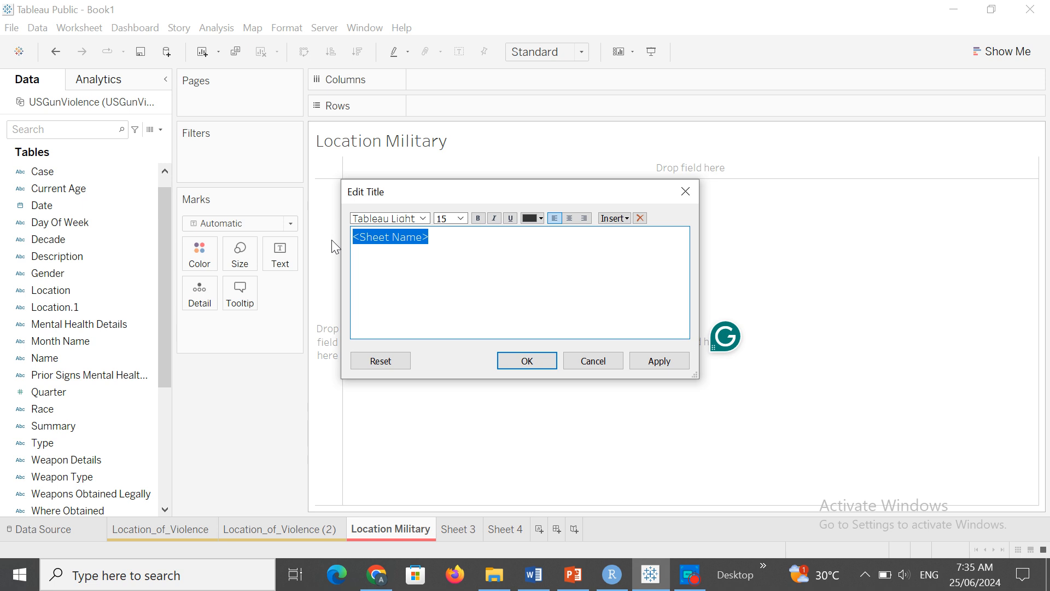
pyautogui.write('Location ')
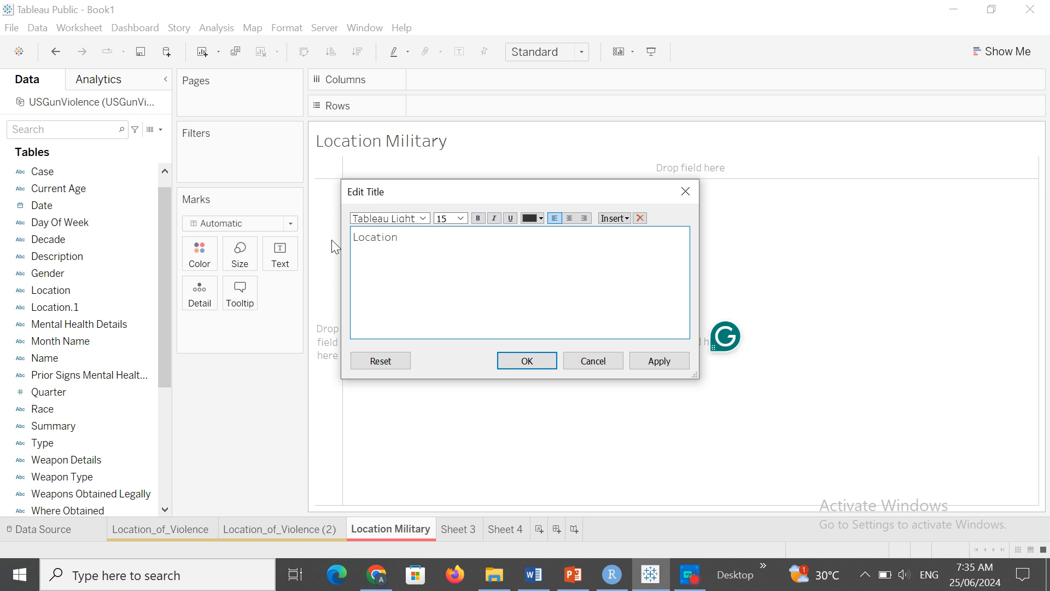
pyautogui.write('violence')
pyautogui.click(651, 356)
pyautogui.click(542, 361)
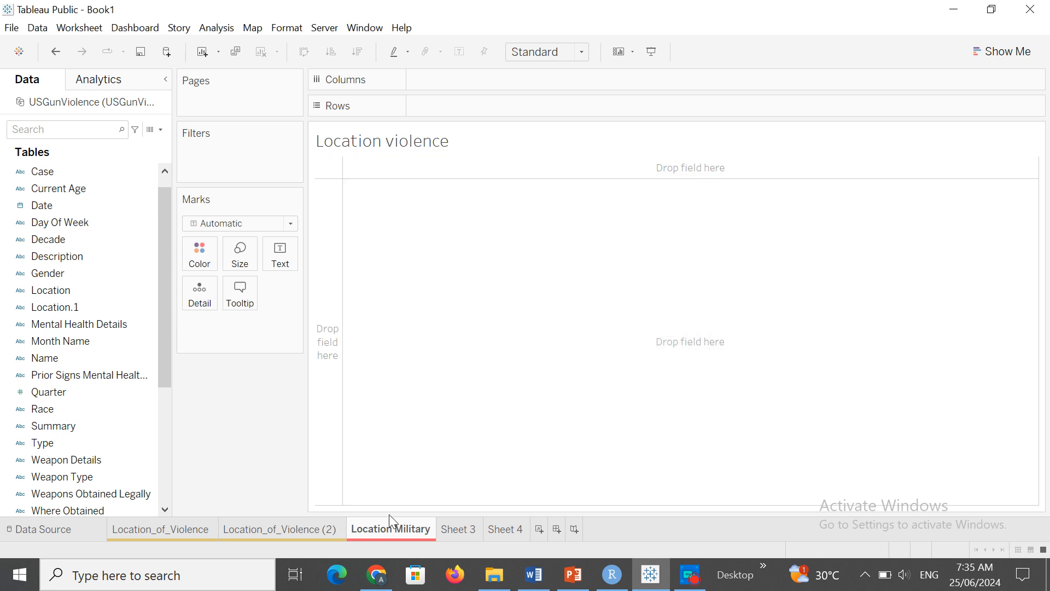
# Return to the Location_of_Violence bar chart and show its caption
pyautogui.click(84, 26)
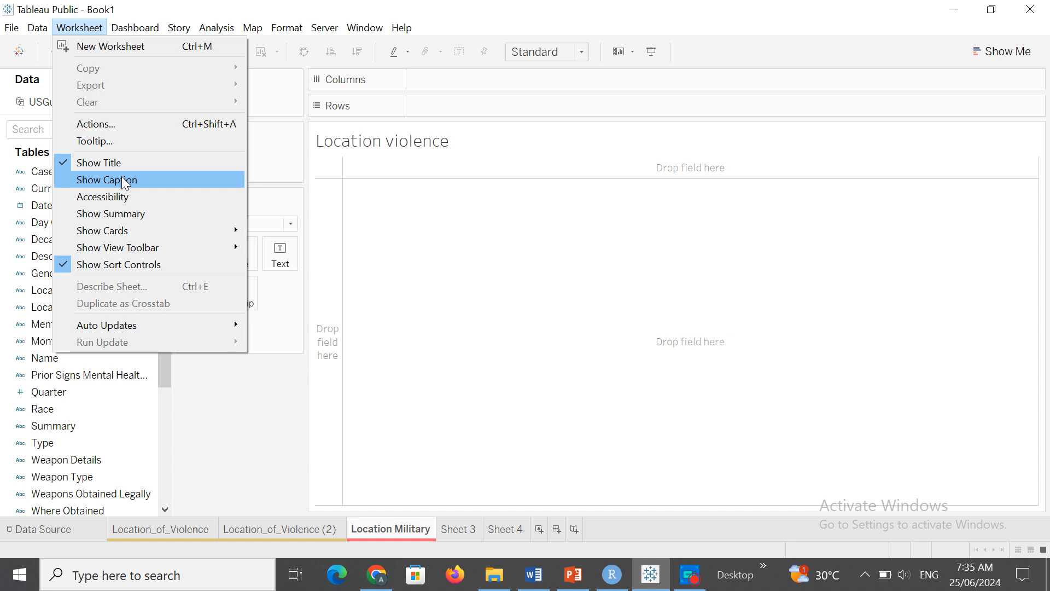
pyautogui.click(281, 527)
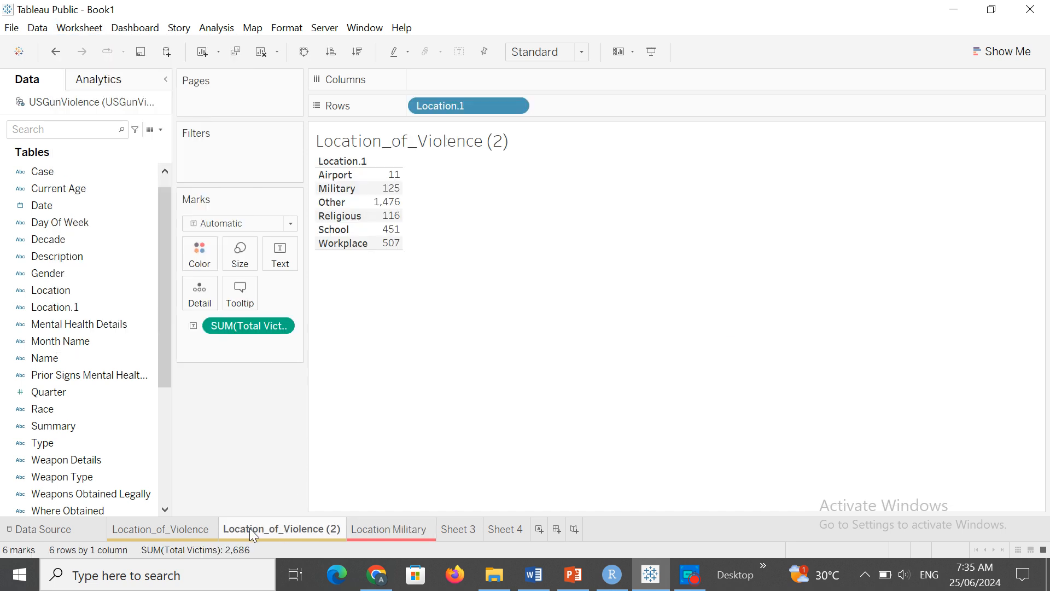
pyautogui.click(189, 533)
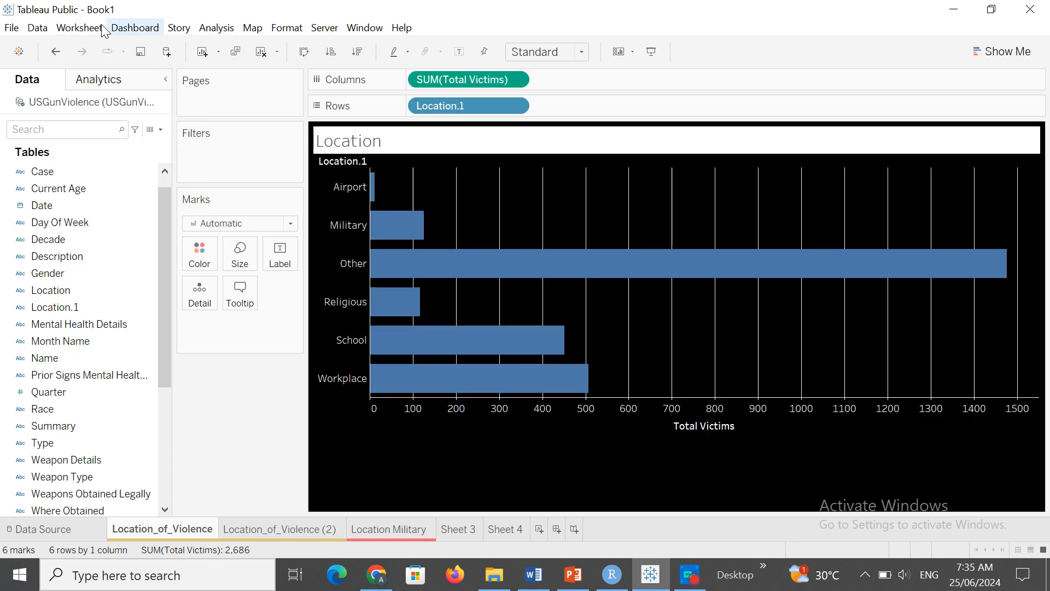
pyautogui.click(79, 28)
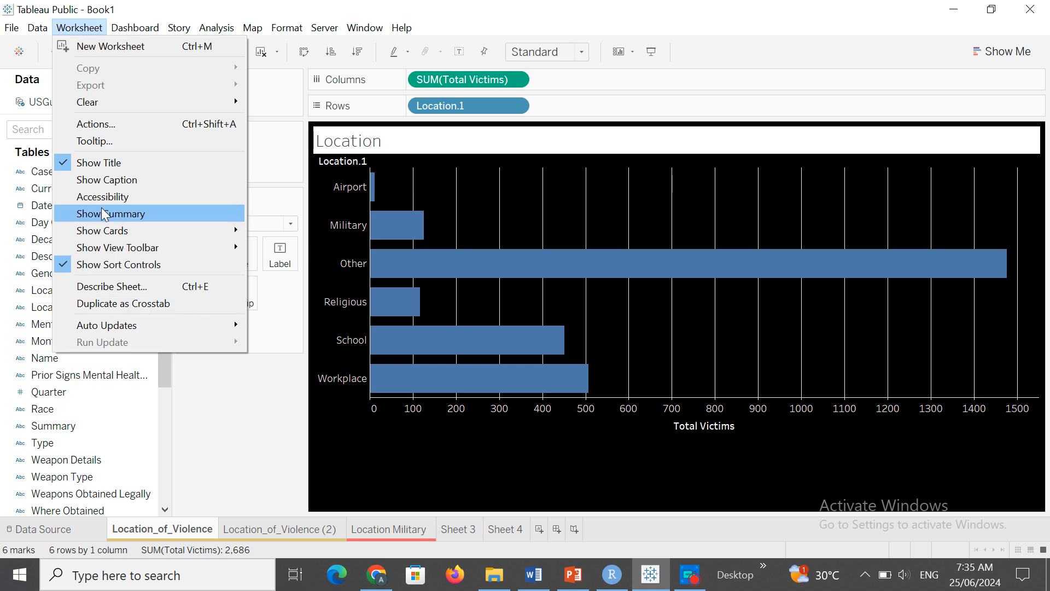
pyautogui.click(90, 180)
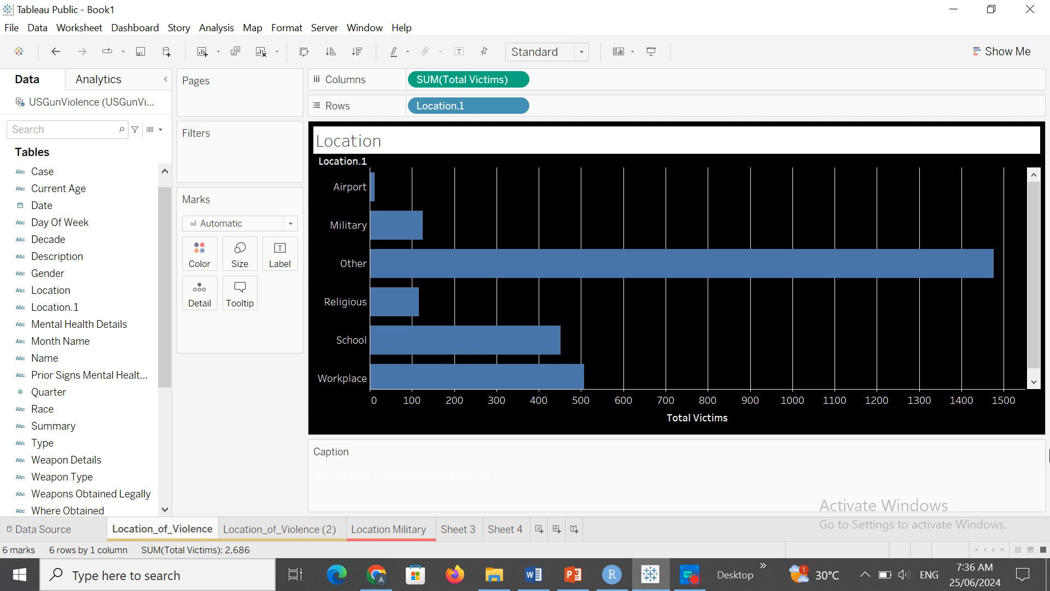
# Open the Location_of_Violence chart's caption for editing, check its text color choices, and close the editor
pyautogui.click(1037, 452)
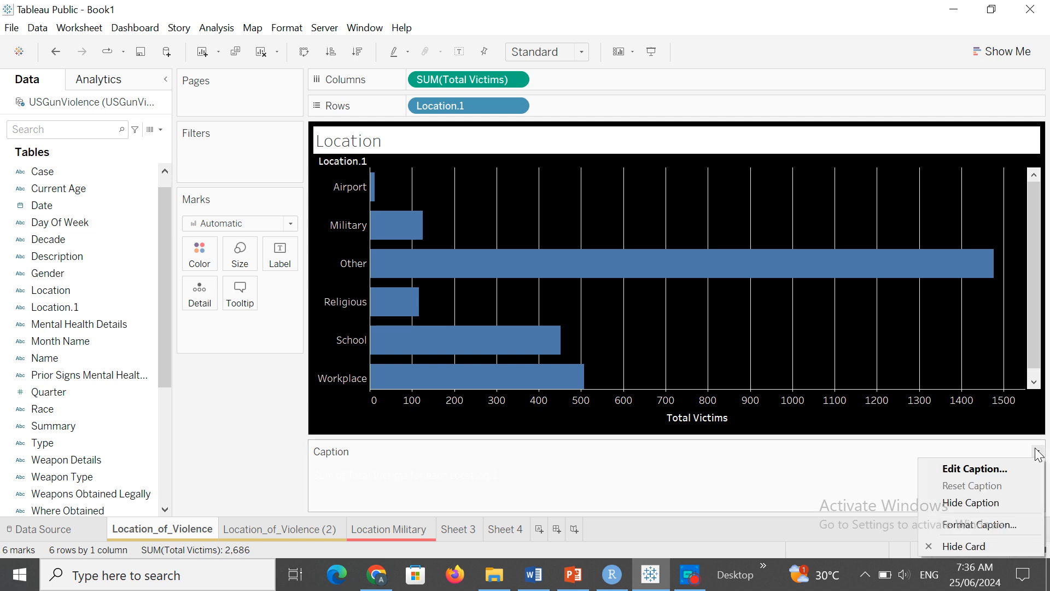
pyautogui.click(978, 468)
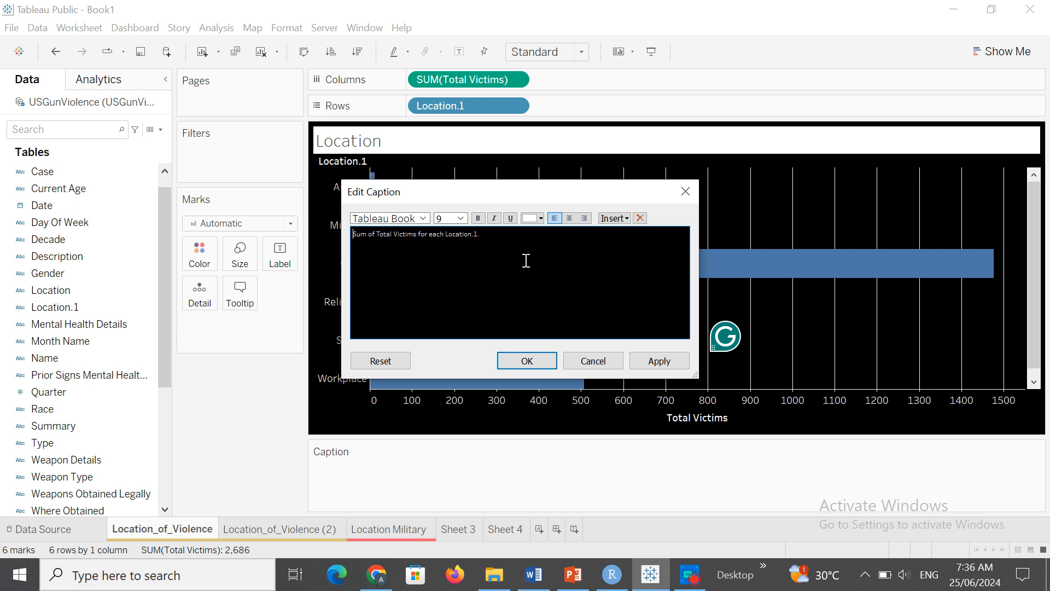
pyautogui.click(541, 218)
pyautogui.click(546, 231)
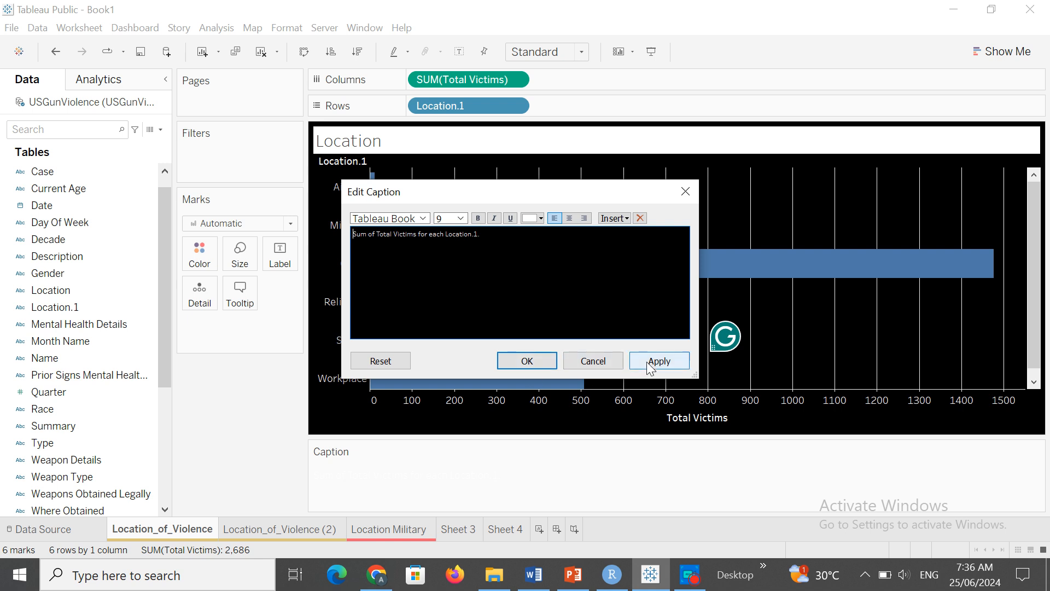
pyautogui.click(542, 360)
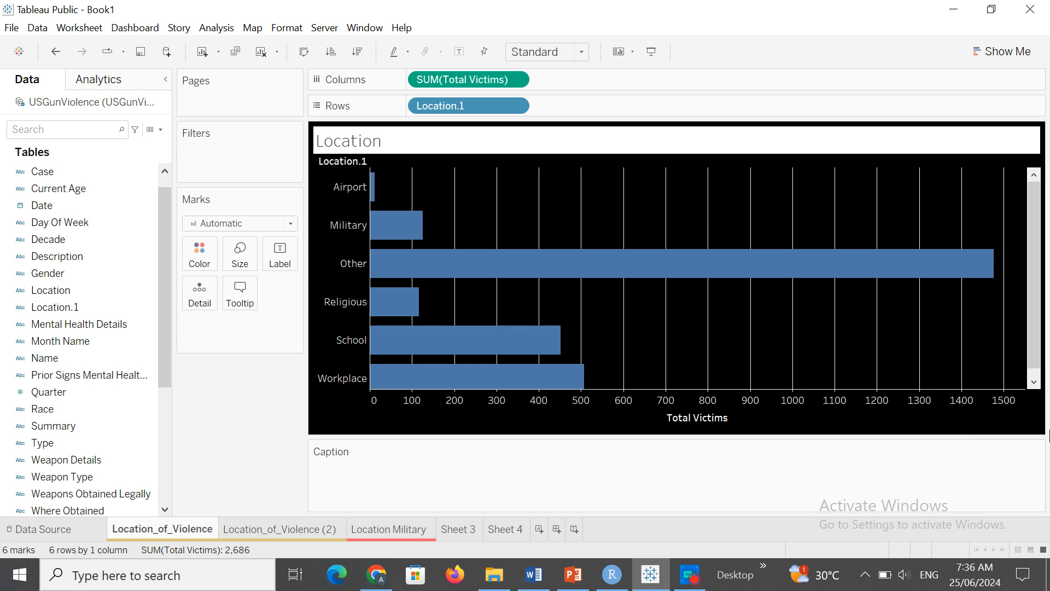
# Add "in US" to the end of the Location_of_Violence caption and set the selected caption text to black
pyautogui.click(1038, 451)
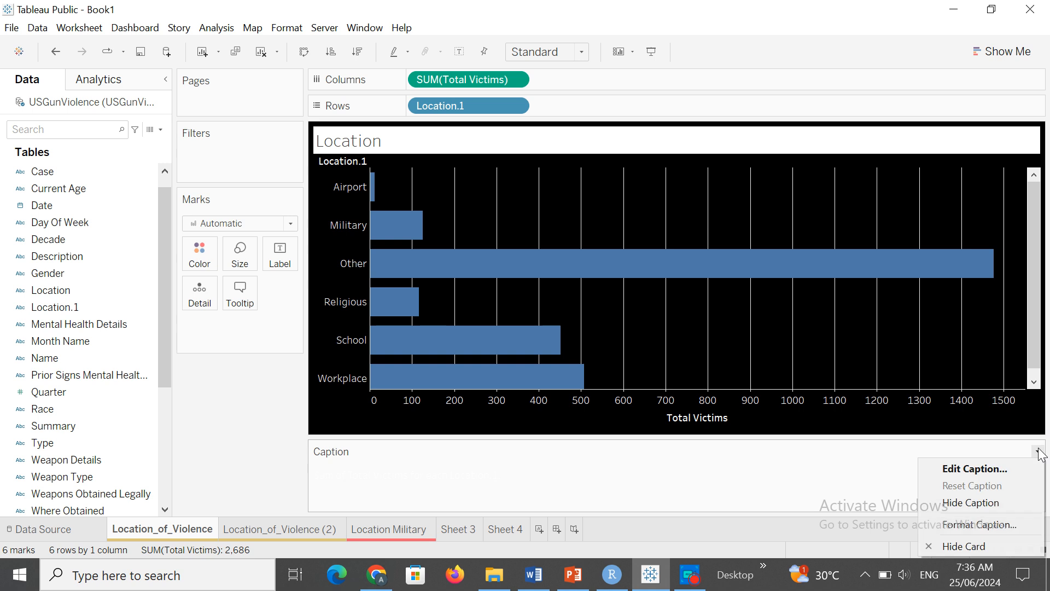
pyautogui.click(995, 469)
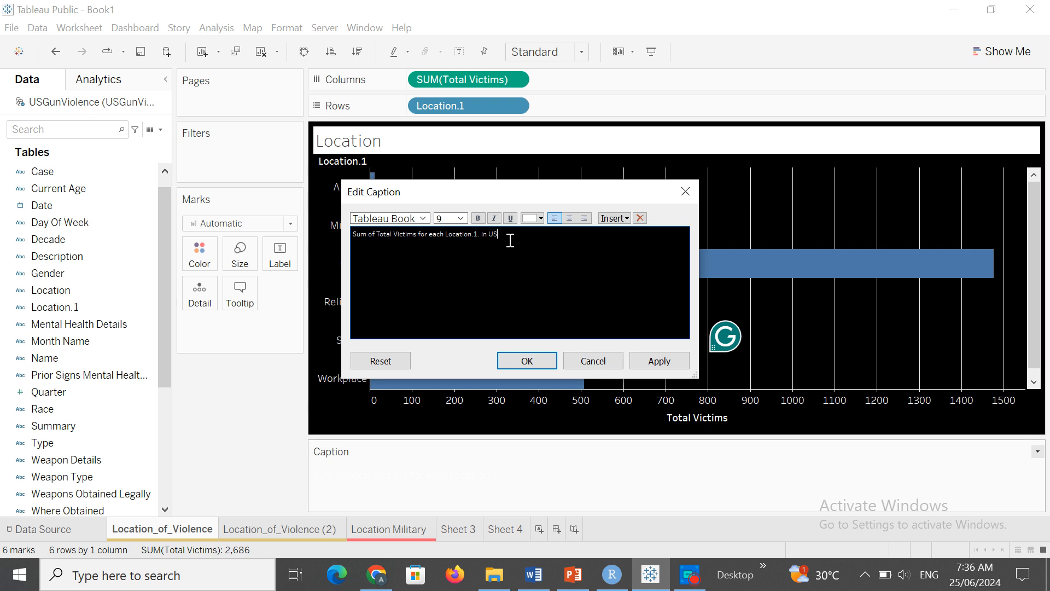
pyautogui.moveTo(510, 241); pyautogui.dragTo(329, 234)
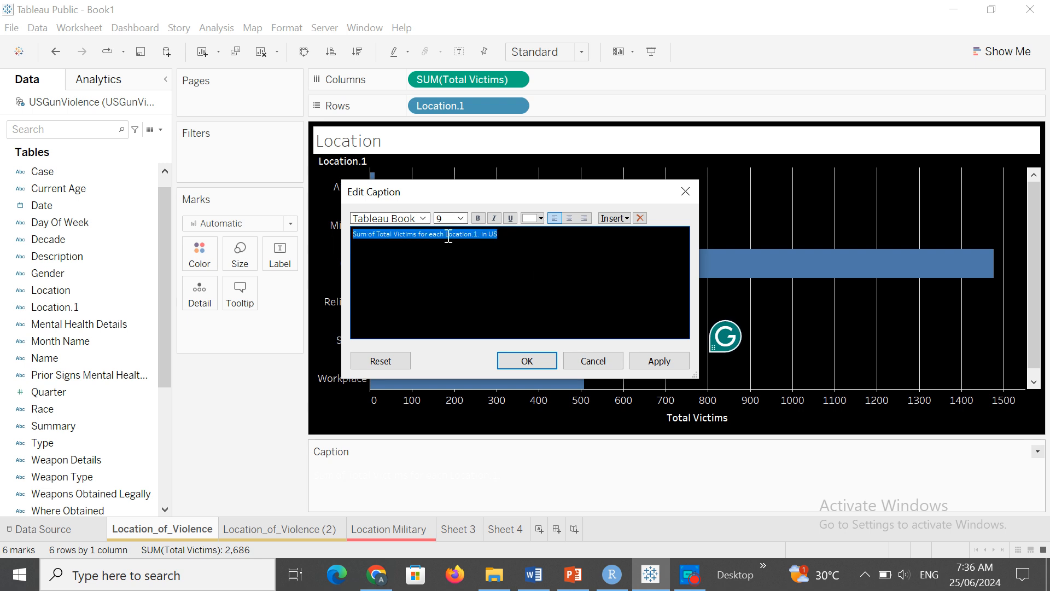
pyautogui.click(541, 219)
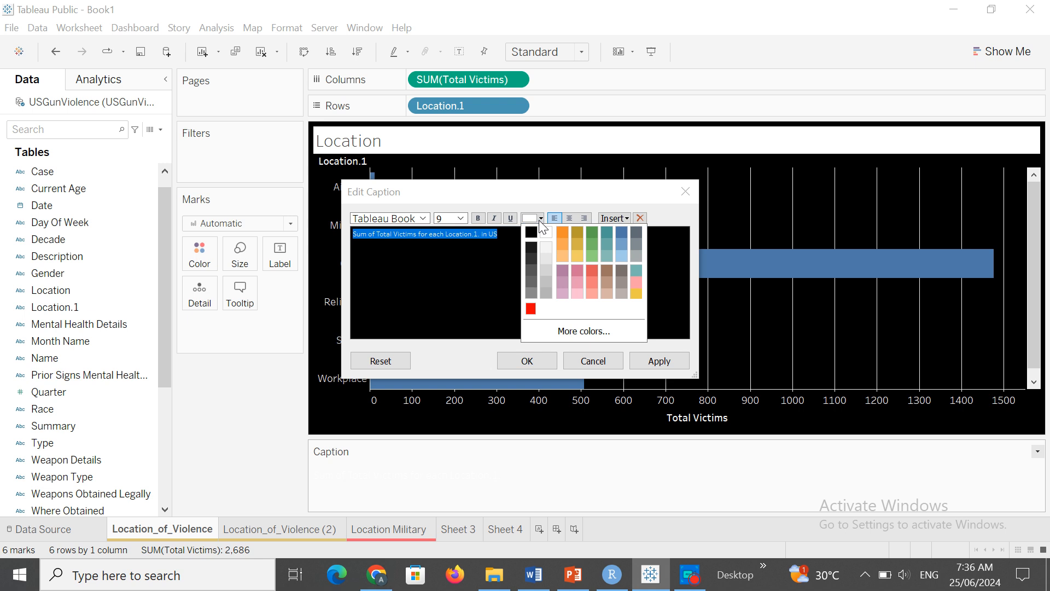
pyautogui.click(530, 232)
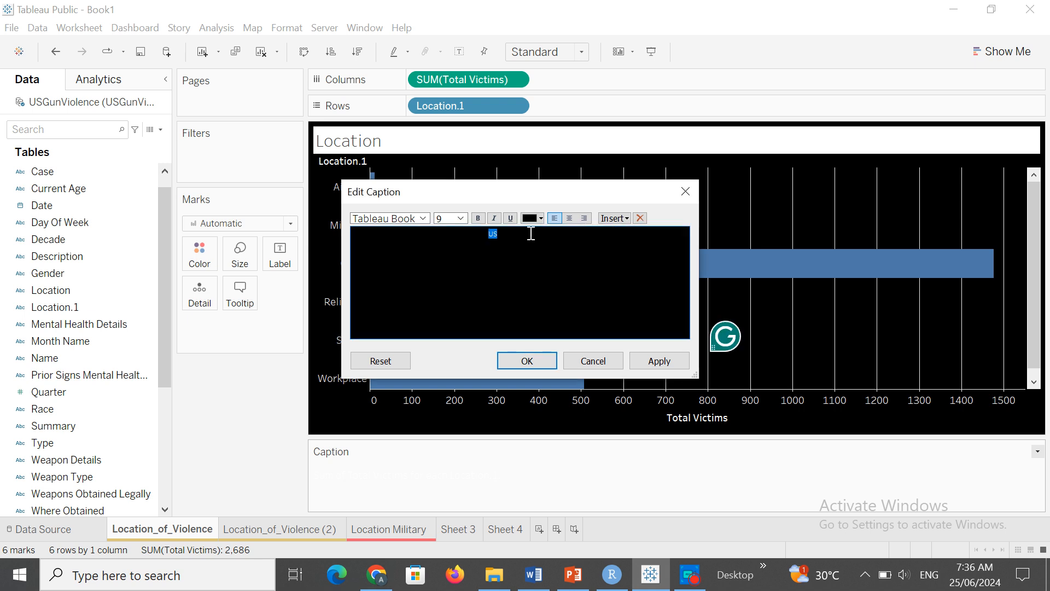
# Color the entire caption text red and apply the caption edit
pyautogui.click(541, 219)
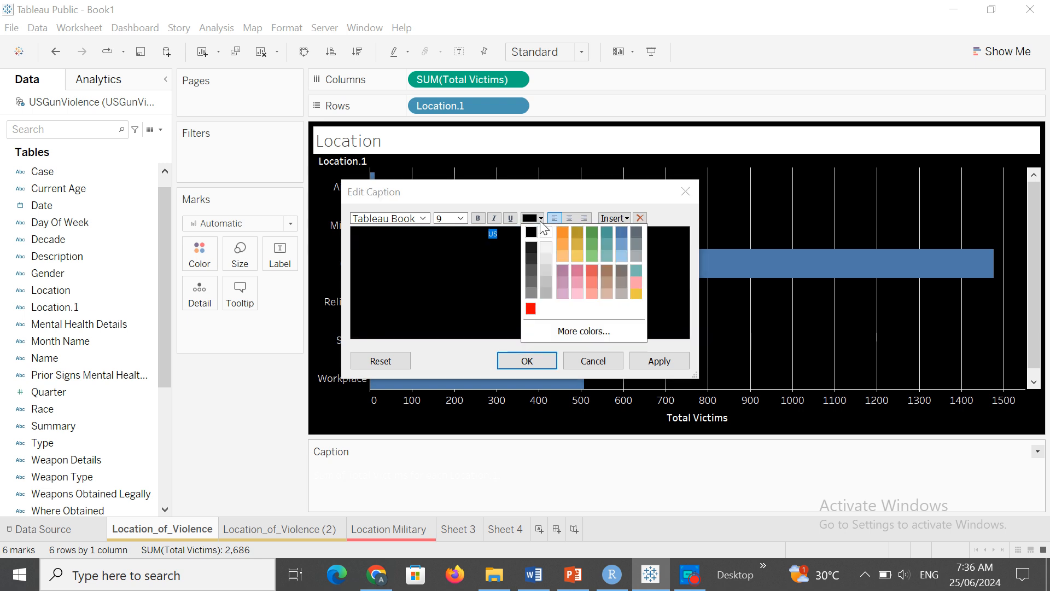
pyautogui.click(531, 308)
pyautogui.moveTo(508, 235); pyautogui.dragTo(335, 242)
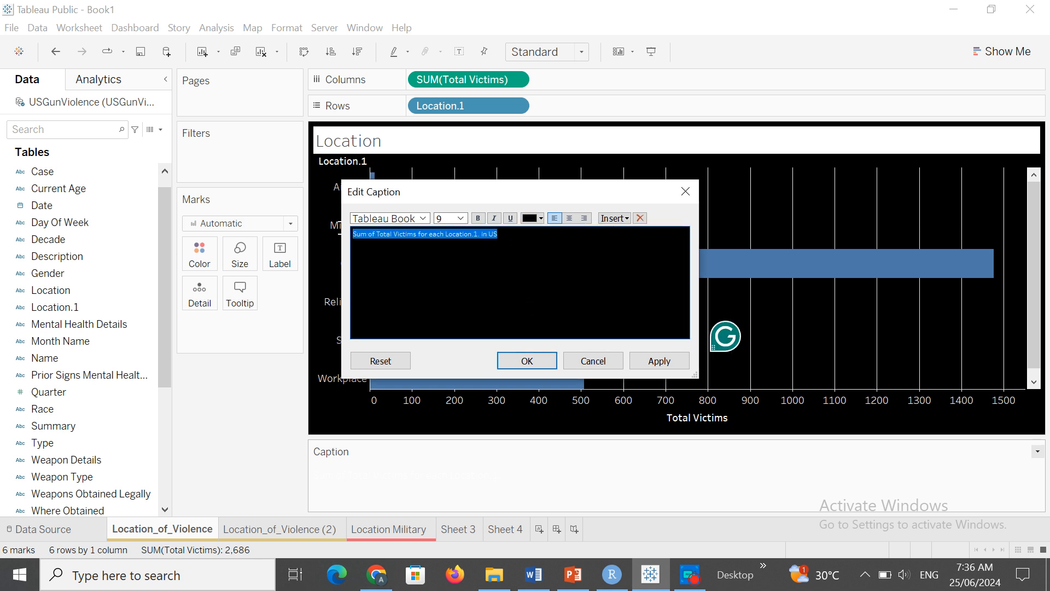
pyautogui.click(543, 217)
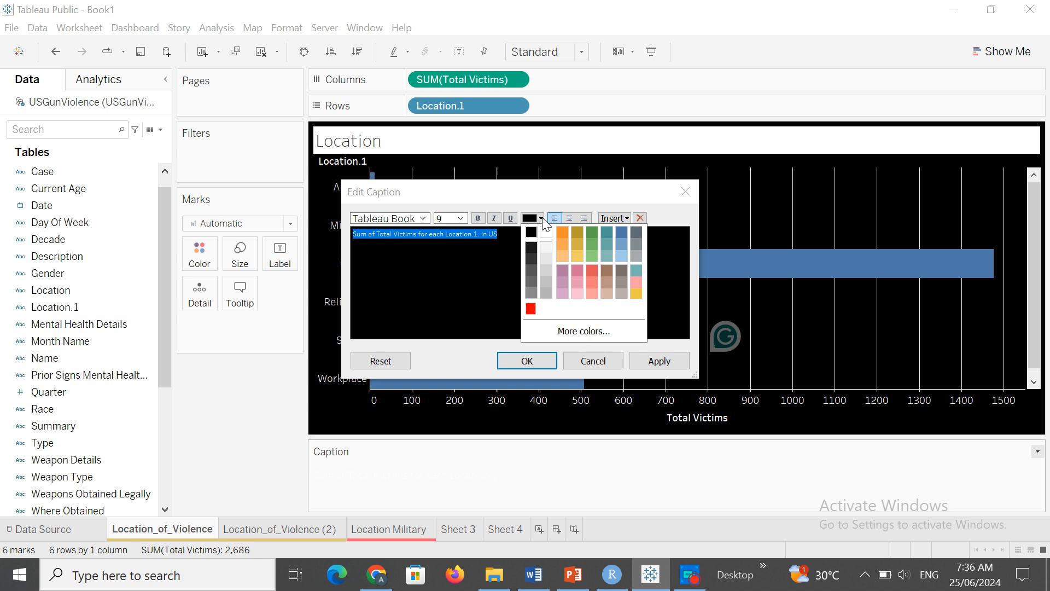
pyautogui.click(531, 309)
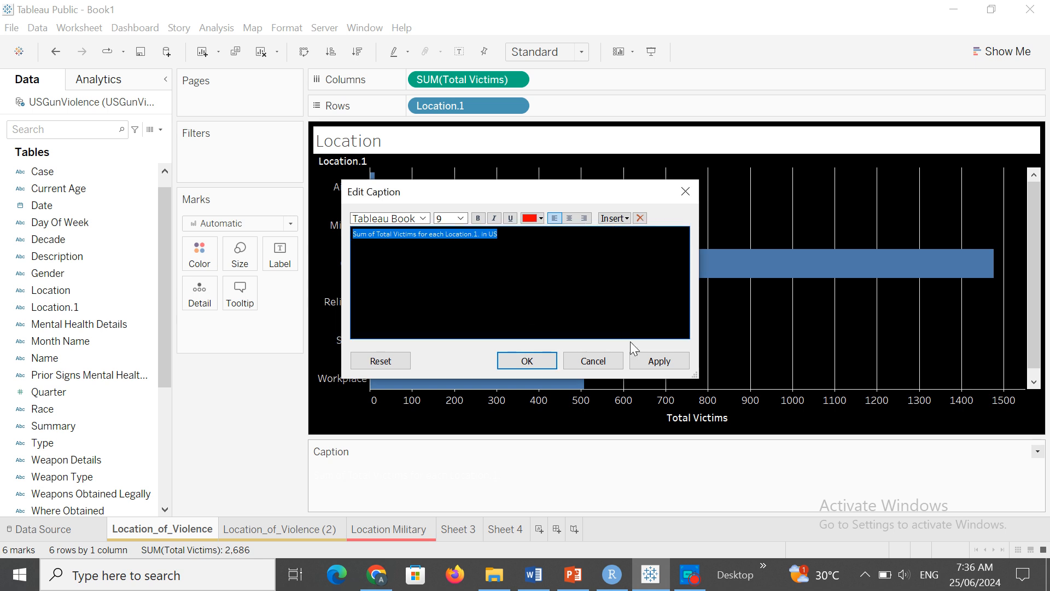
pyautogui.click(660, 362)
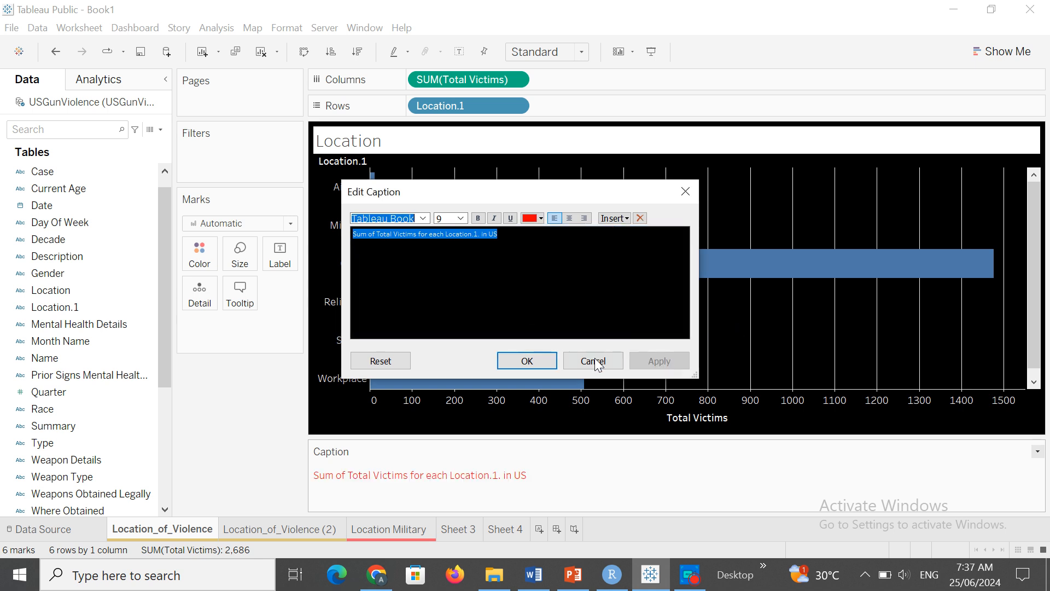
pyautogui.click(539, 359)
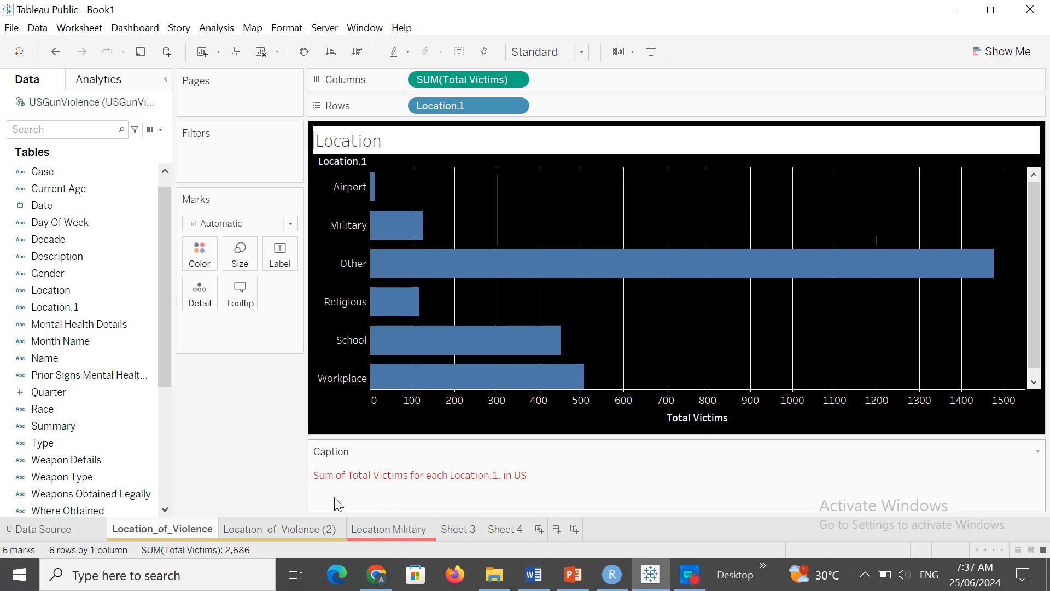
# Open the title and caption formatting, try light shades on the title, and settle on dark gray shading
pyautogui.click(1038, 451)
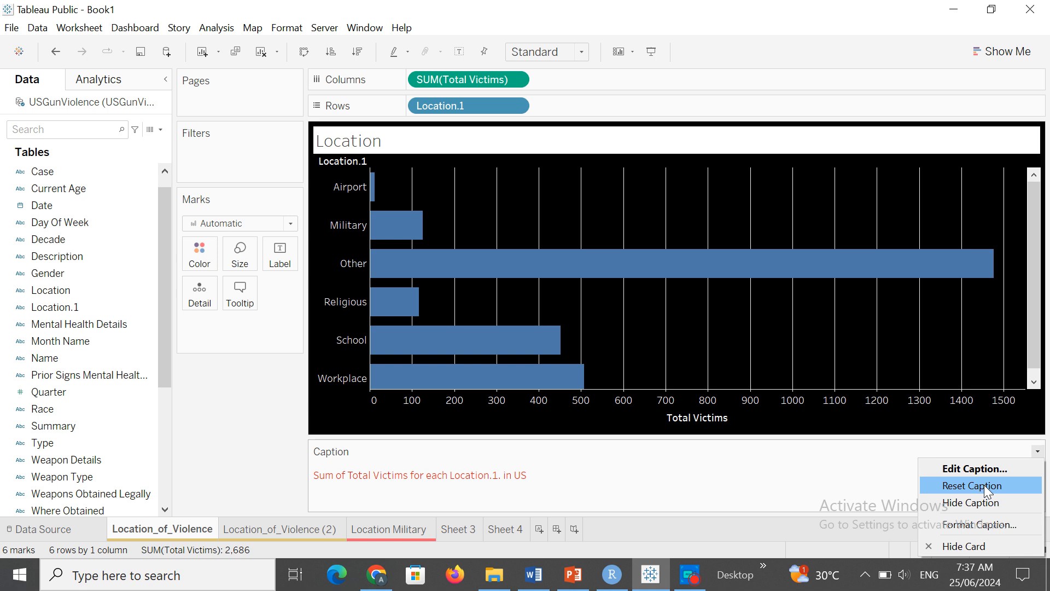
pyautogui.click(992, 524)
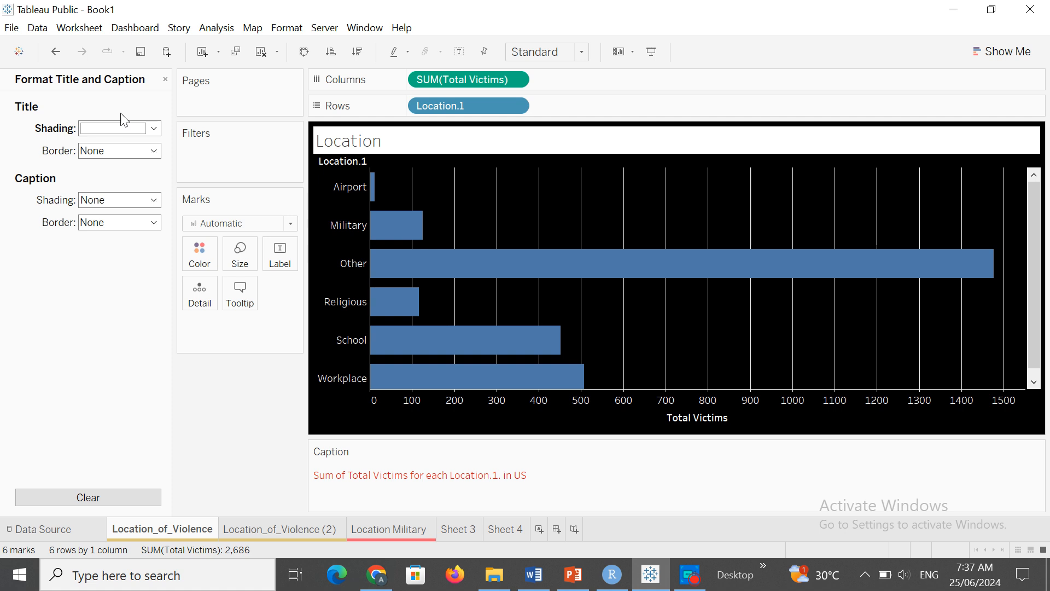
pyautogui.click(155, 129)
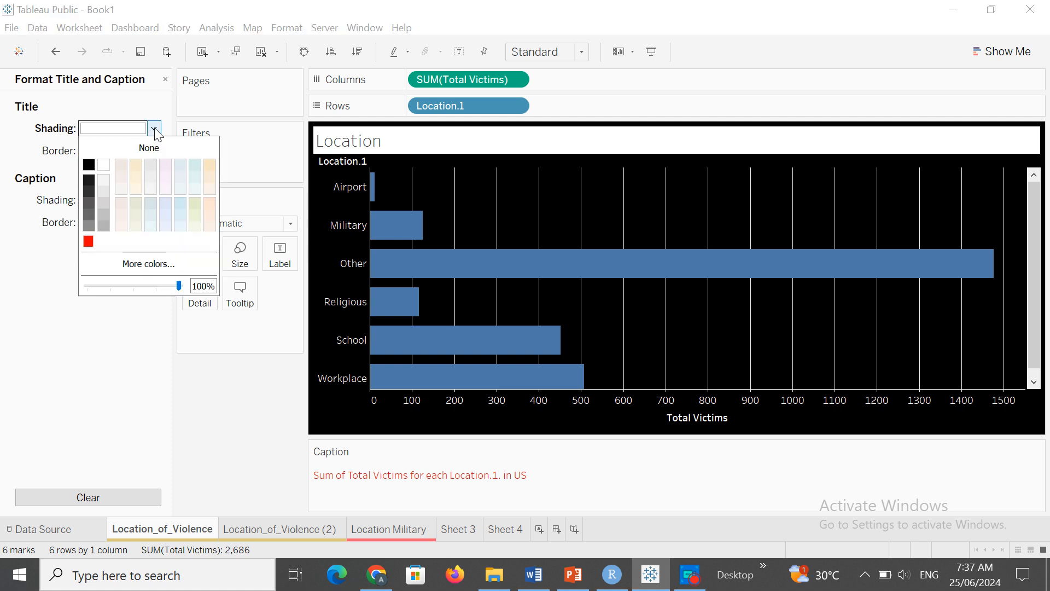
pyautogui.click(122, 178)
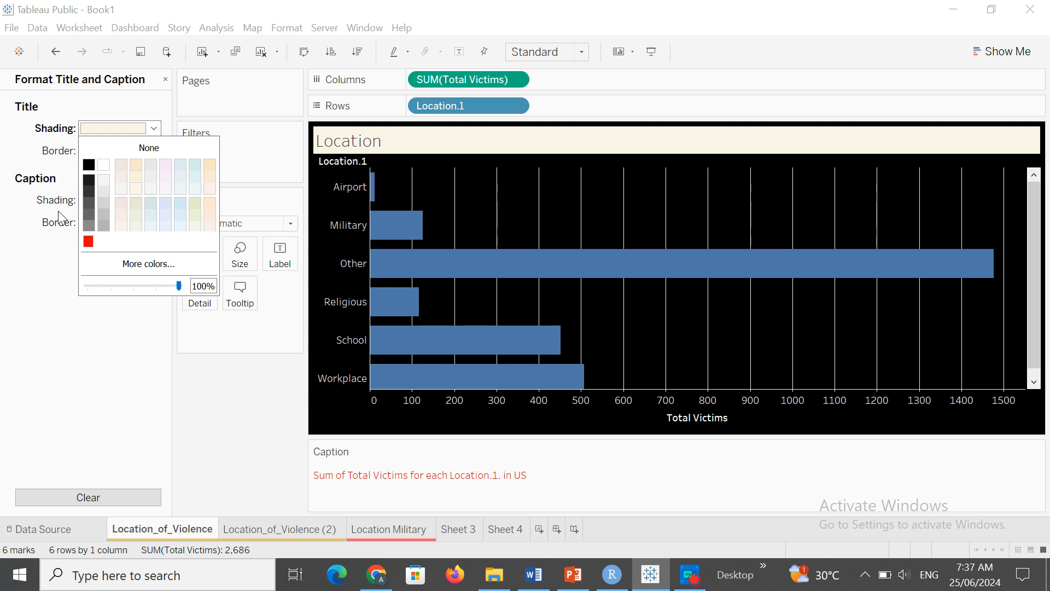
pyautogui.click(211, 200)
pyautogui.click(86, 213)
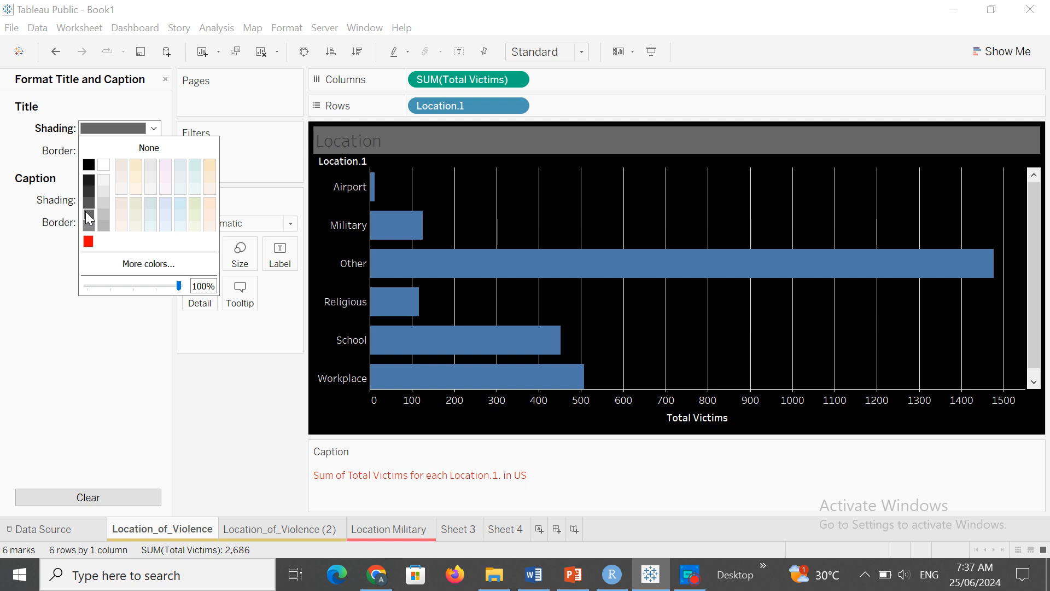
pyautogui.click(50, 158)
# Add a solid border of medium thickness around the worksheet title
pyautogui.click(153, 151)
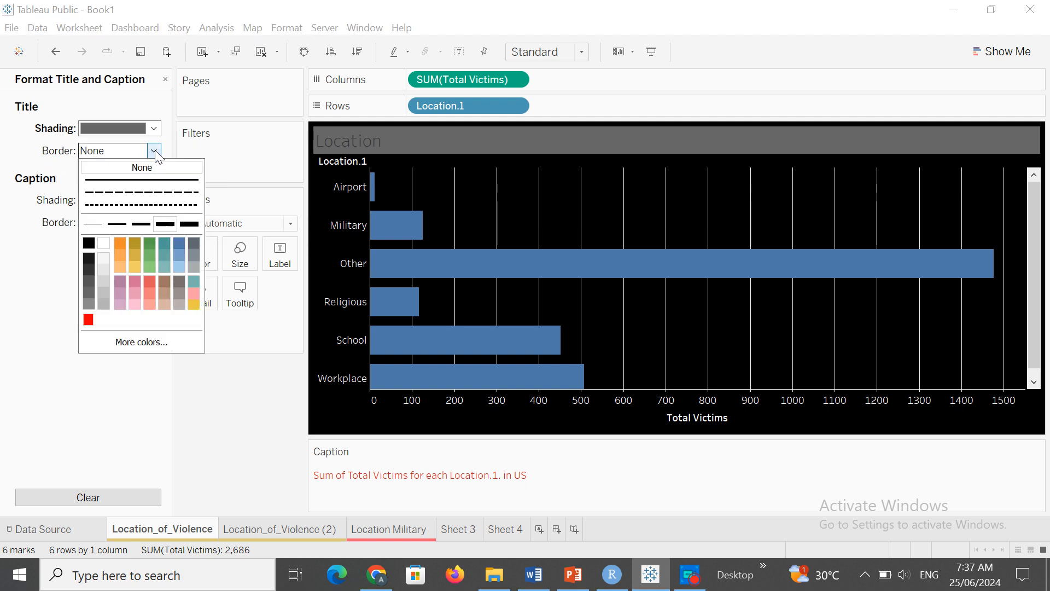
pyautogui.click(143, 223)
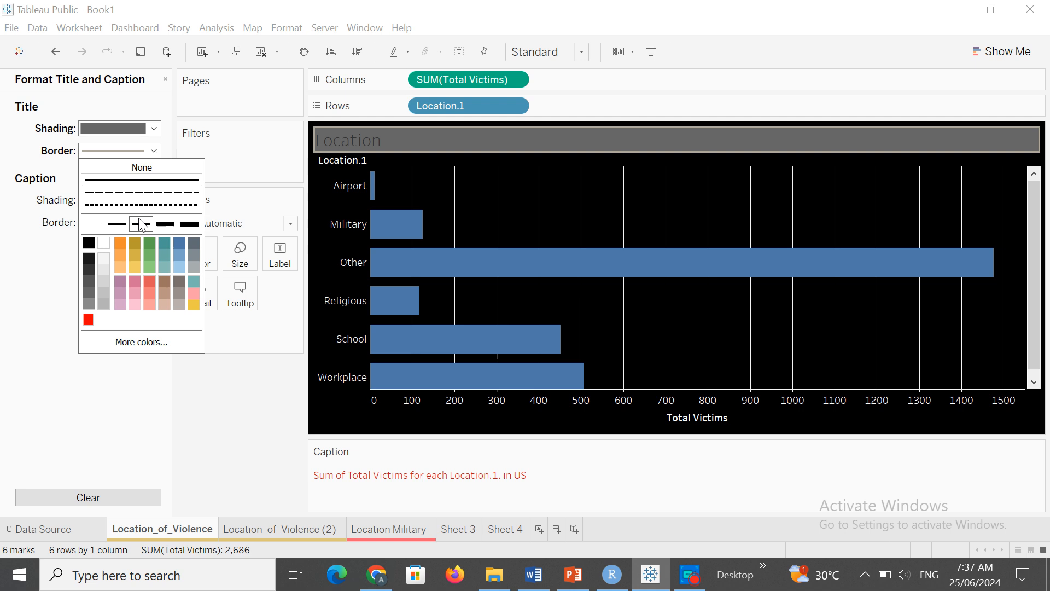
pyautogui.click(52, 225)
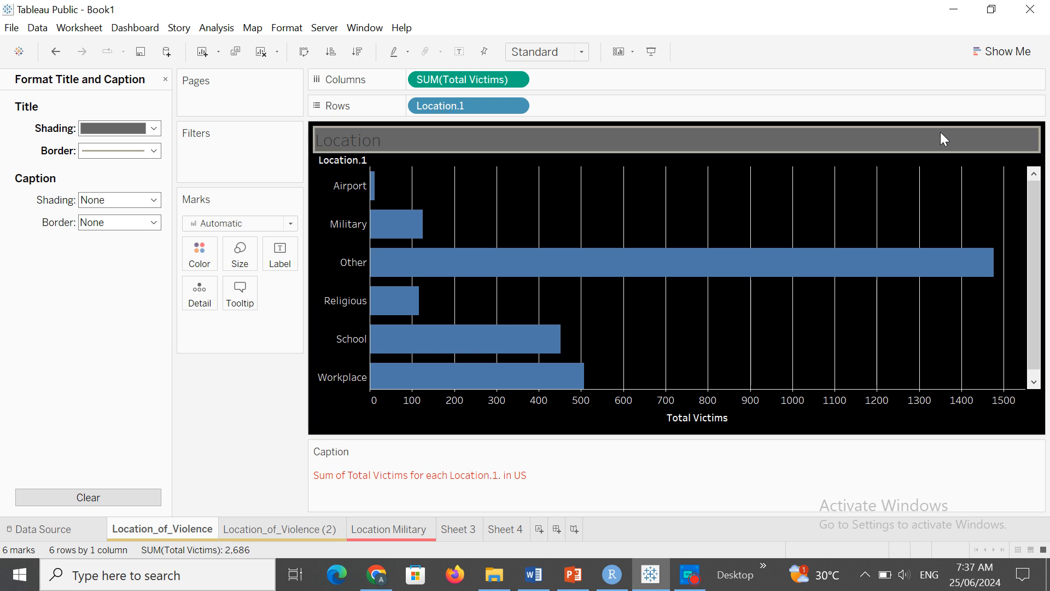
# Set the worksheet title's shading to white
pyautogui.click(155, 129)
pyautogui.click(105, 167)
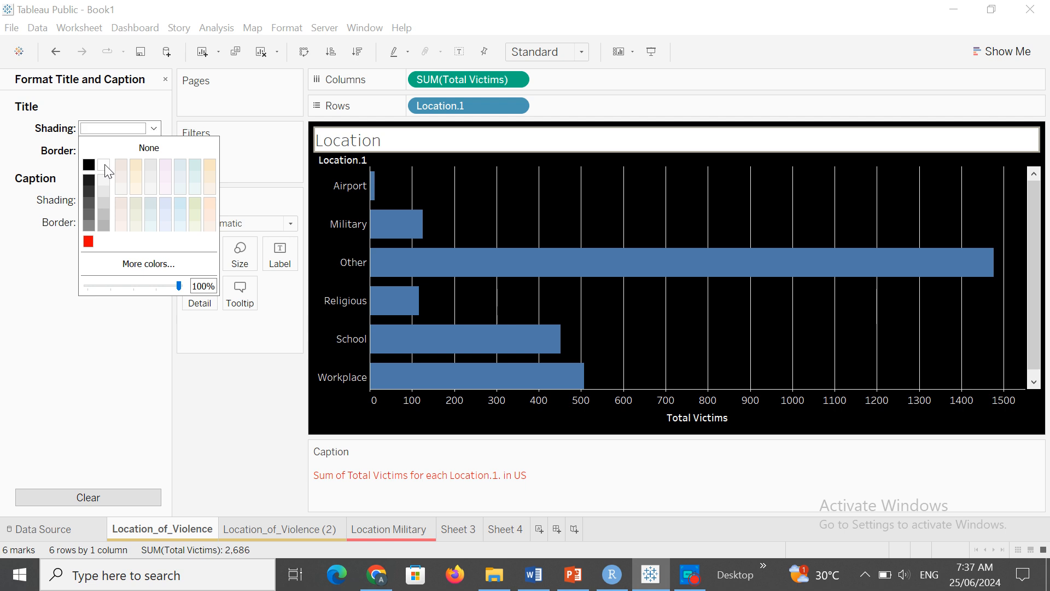
pyautogui.click(35, 186)
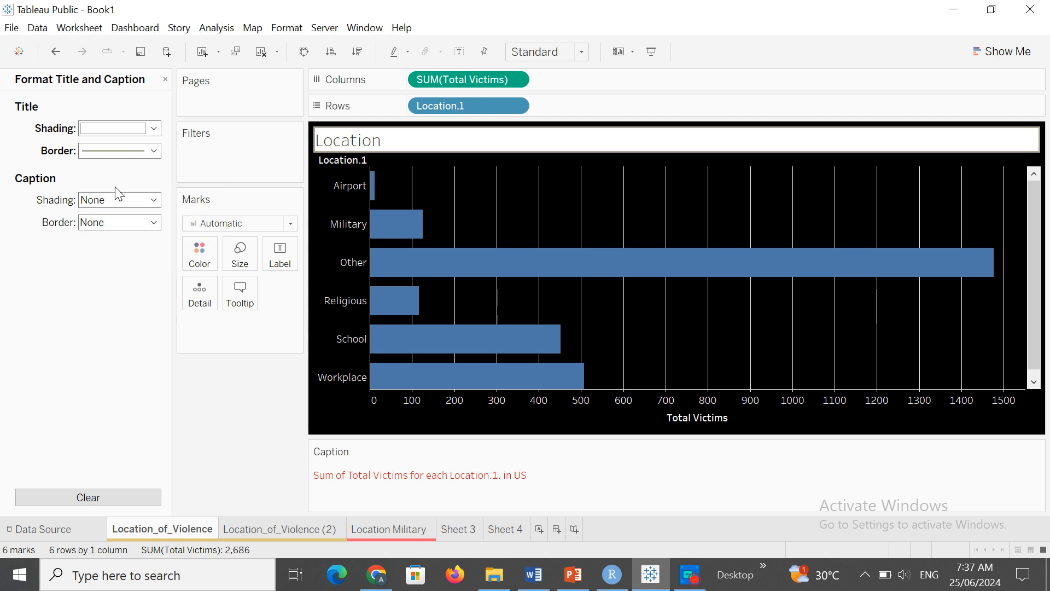
# Try white shading behind the caption, and replace it with a light peach shade
pyautogui.click(154, 199)
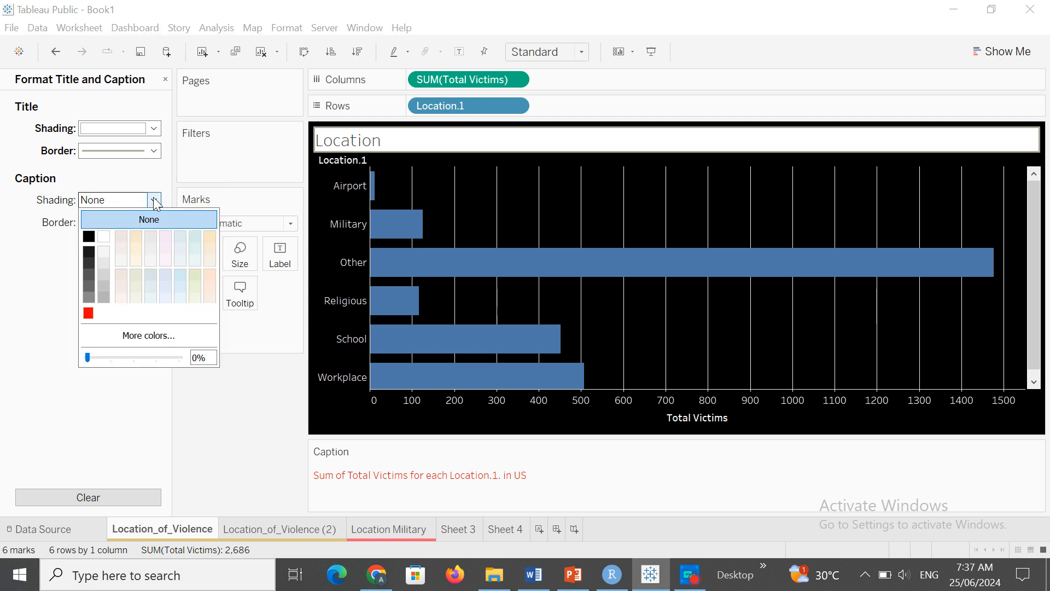
pyautogui.click(104, 238)
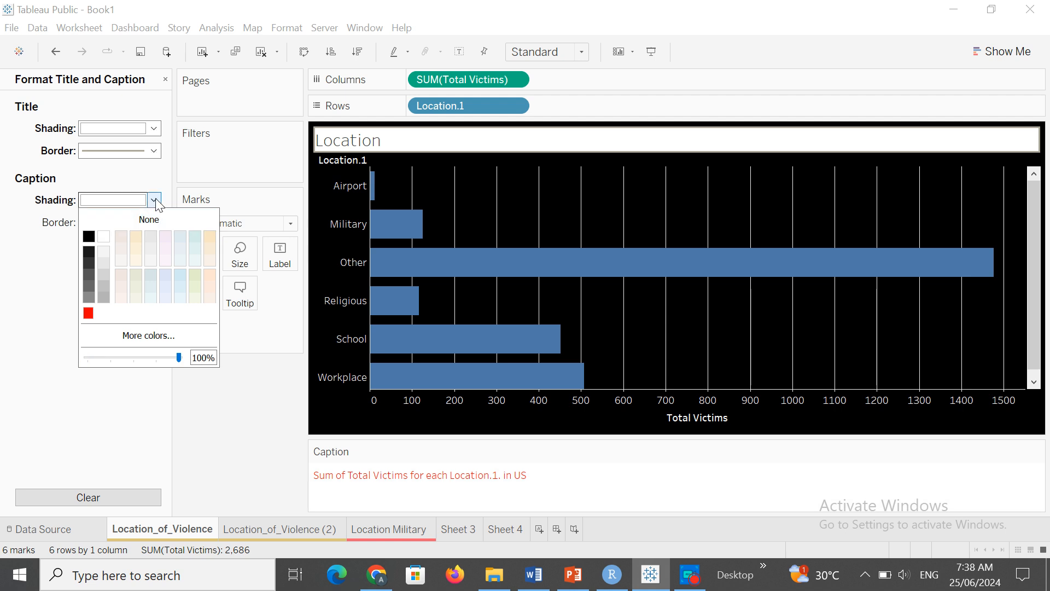
pyautogui.click(156, 202)
pyautogui.click(154, 201)
pyautogui.click(210, 289)
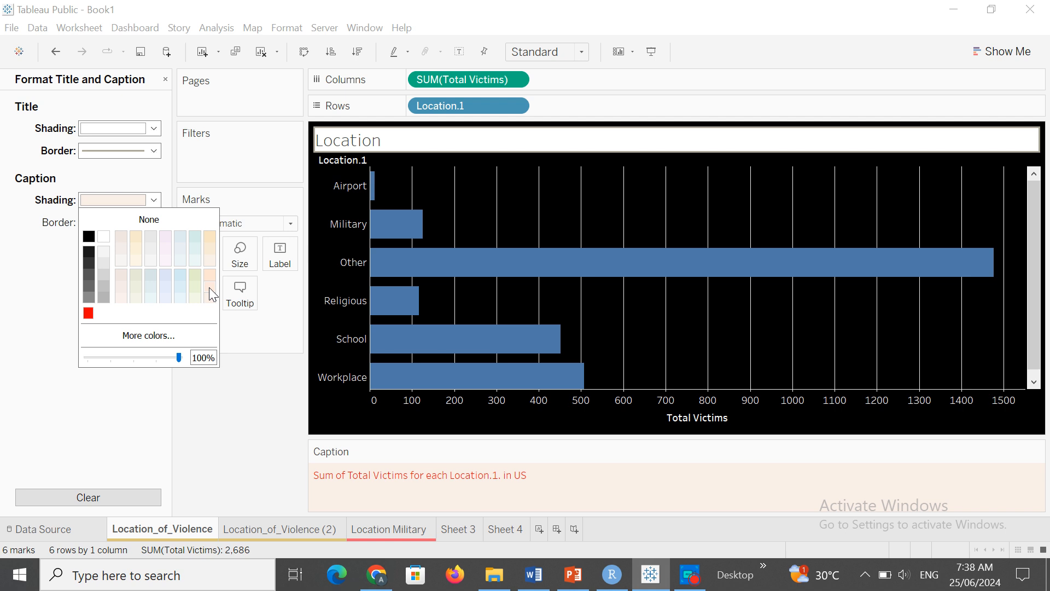
pyautogui.click(55, 221)
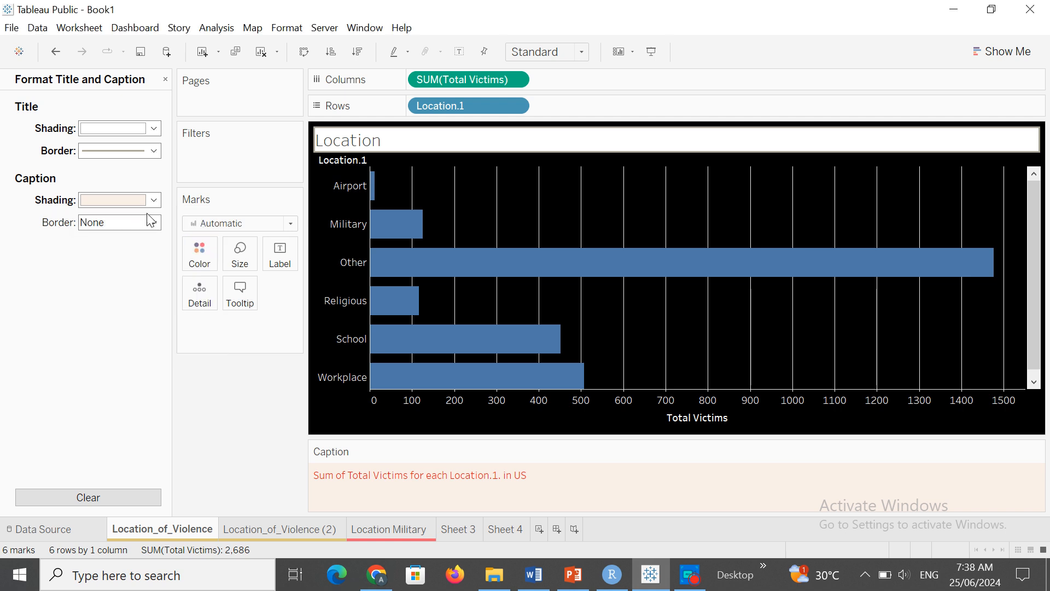
# Give the caption a thin dashed border and close the title and caption formatting
pyautogui.click(155, 227)
pyautogui.click(145, 265)
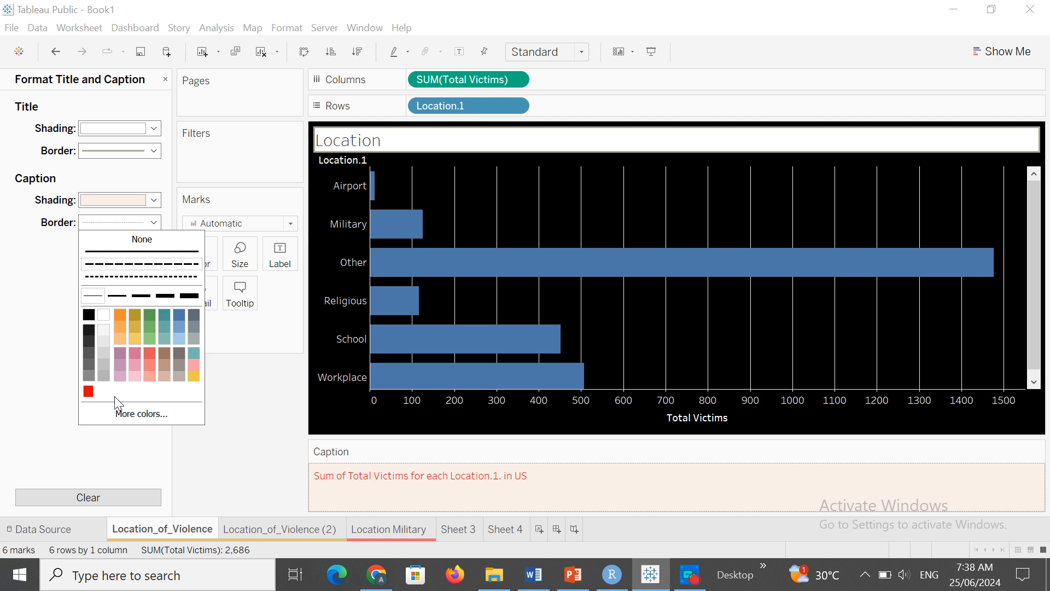
pyautogui.click(28, 301)
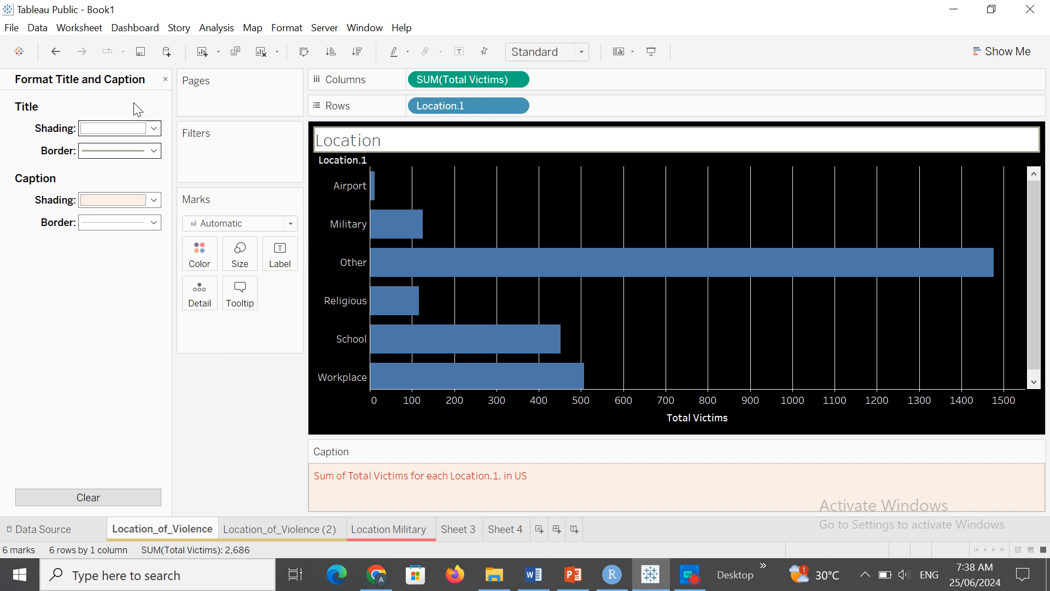
pyautogui.click(166, 79)
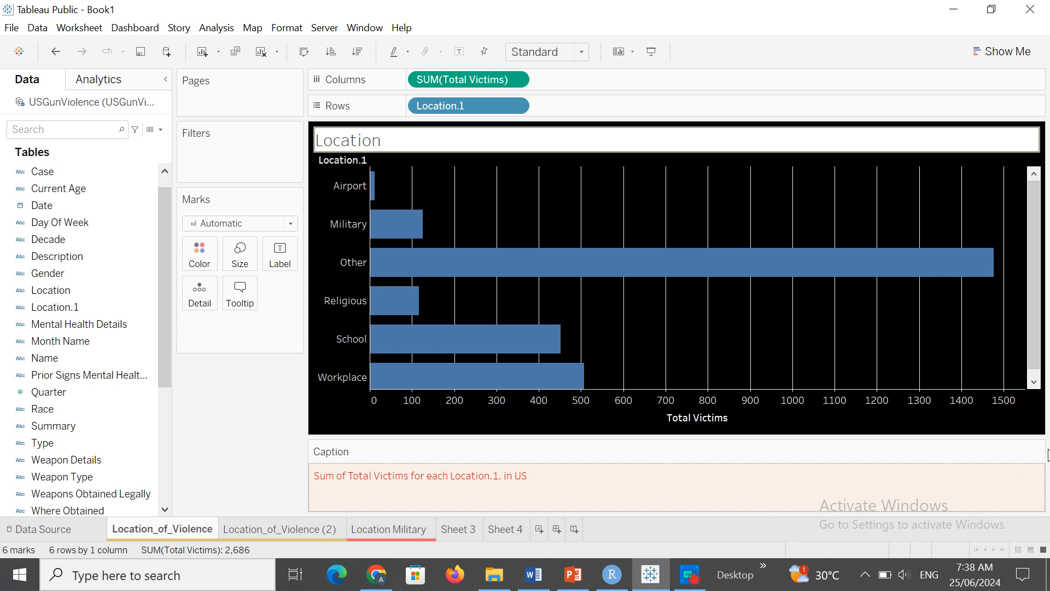
# Hide the caption of the Location_of_Violence worksheet
pyautogui.click(1039, 452)
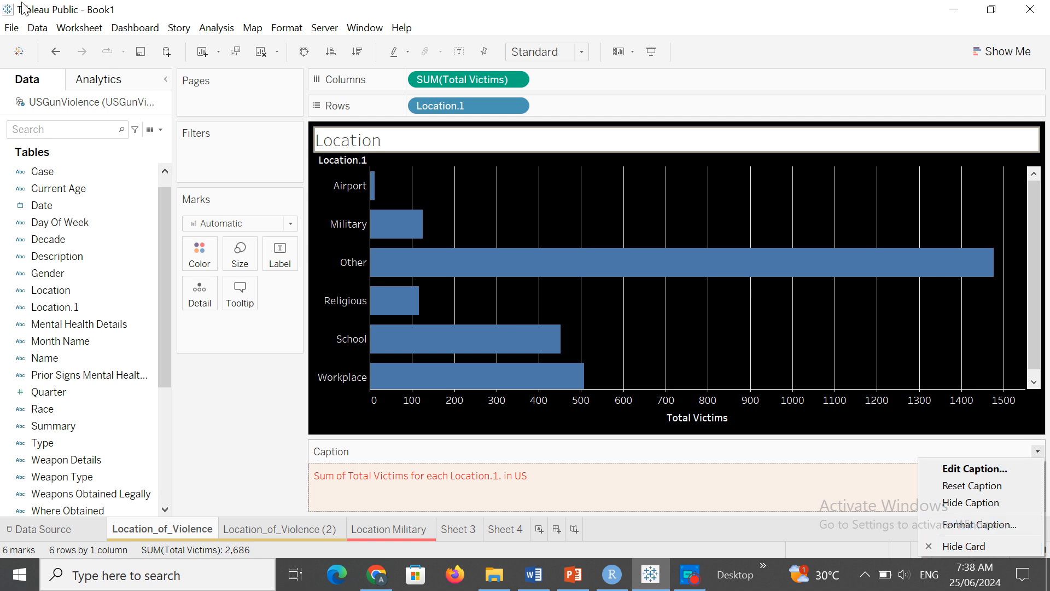
pyautogui.click(69, 31)
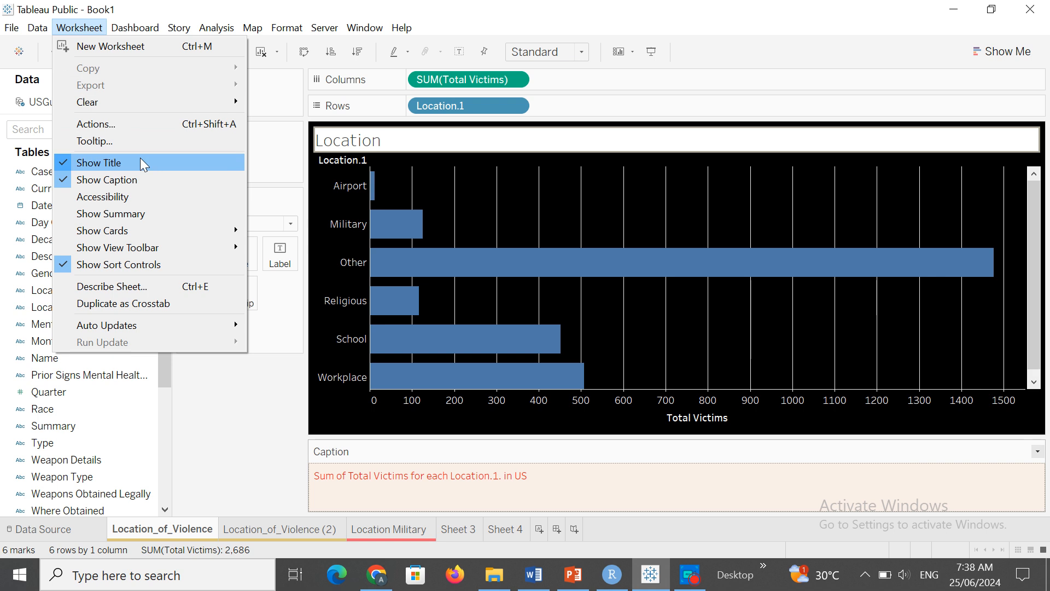
pyautogui.click(122, 183)
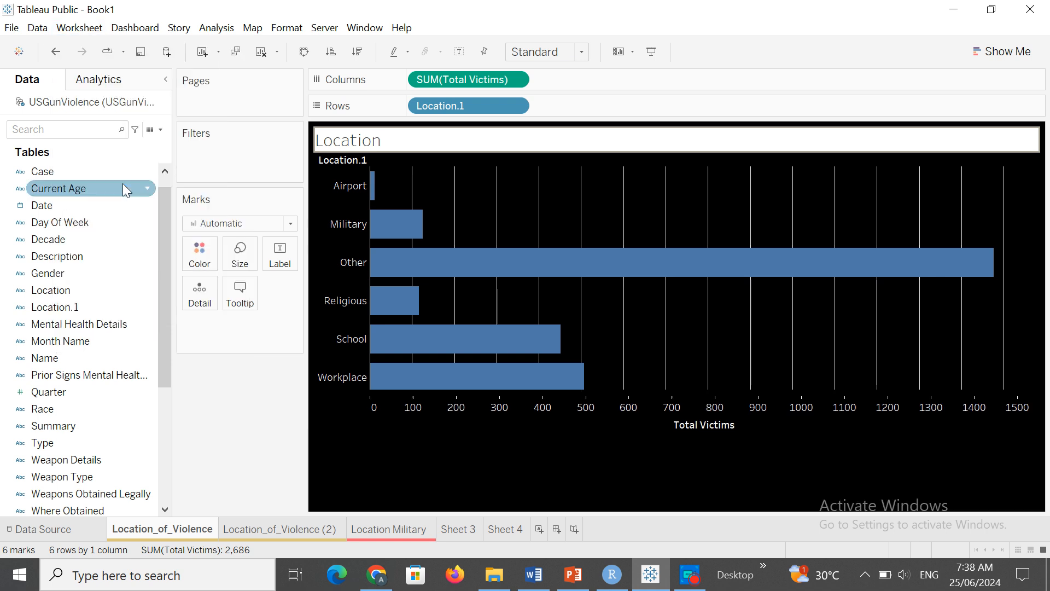
# Show the worksheet's caption again, and hide it using the caption's own options
pyautogui.click(78, 28)
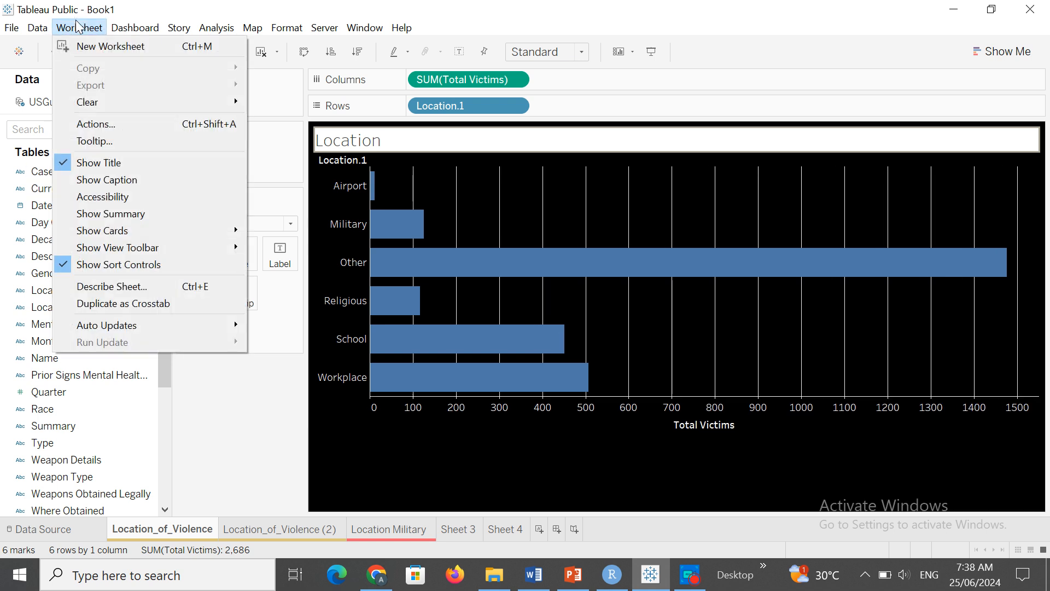
pyautogui.click(102, 176)
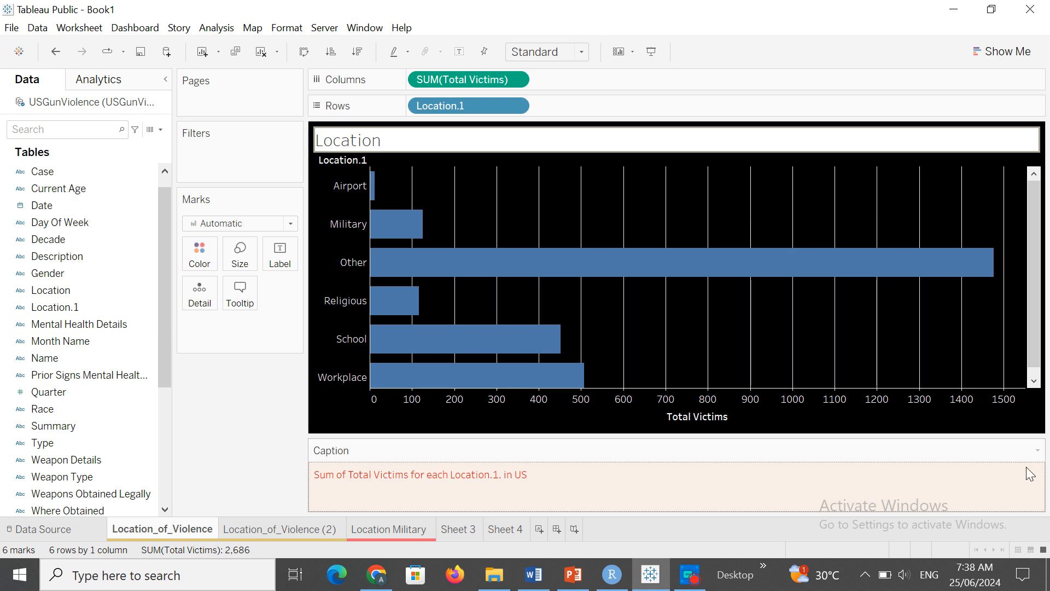
pyautogui.click(1038, 450)
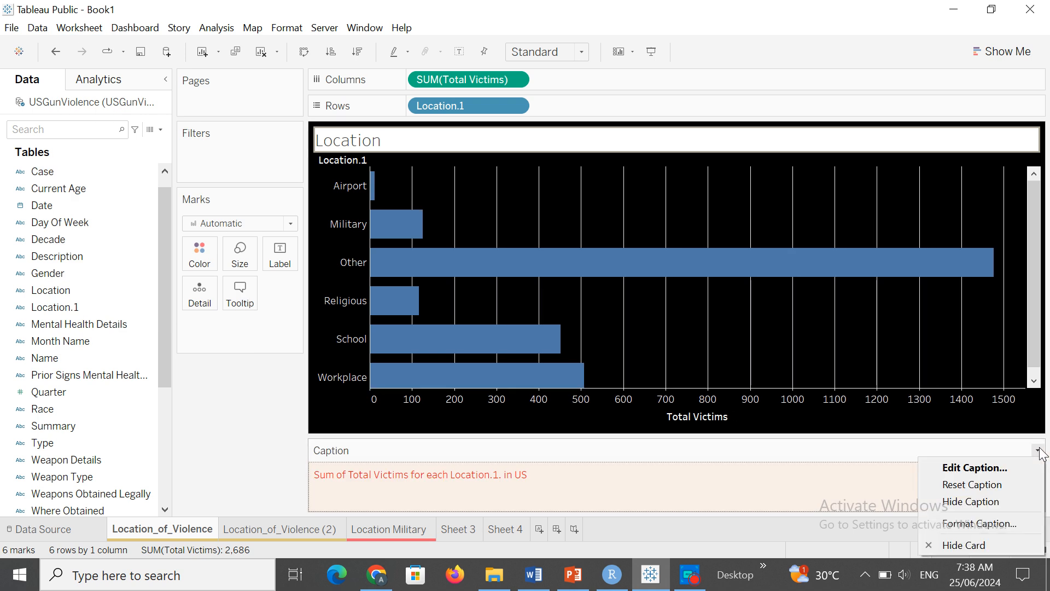
pyautogui.click(965, 502)
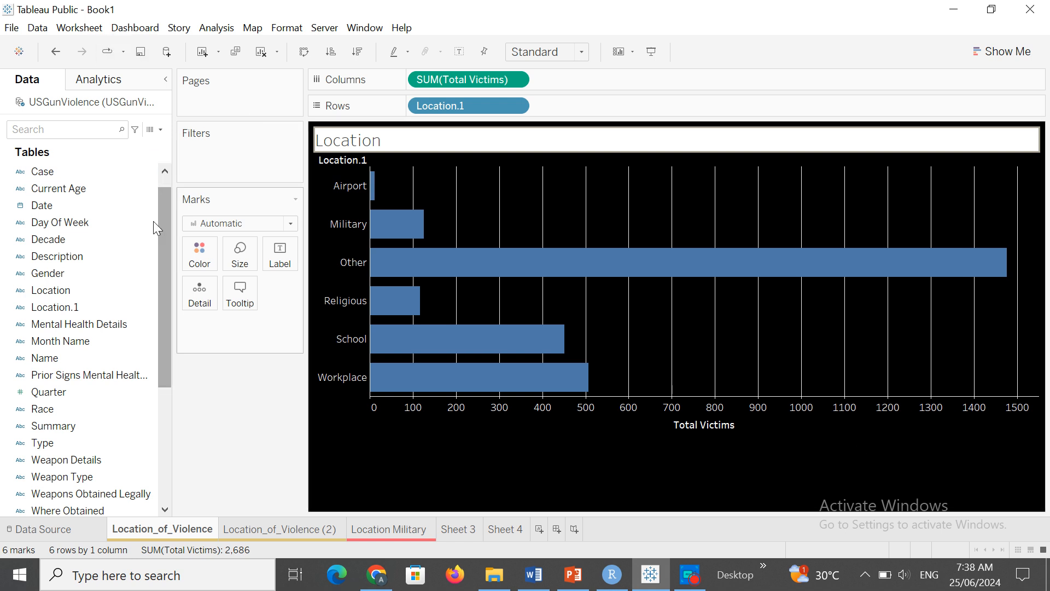
# Show the summary card and the caption on the Location_of_Violence worksheet
pyautogui.click(77, 30)
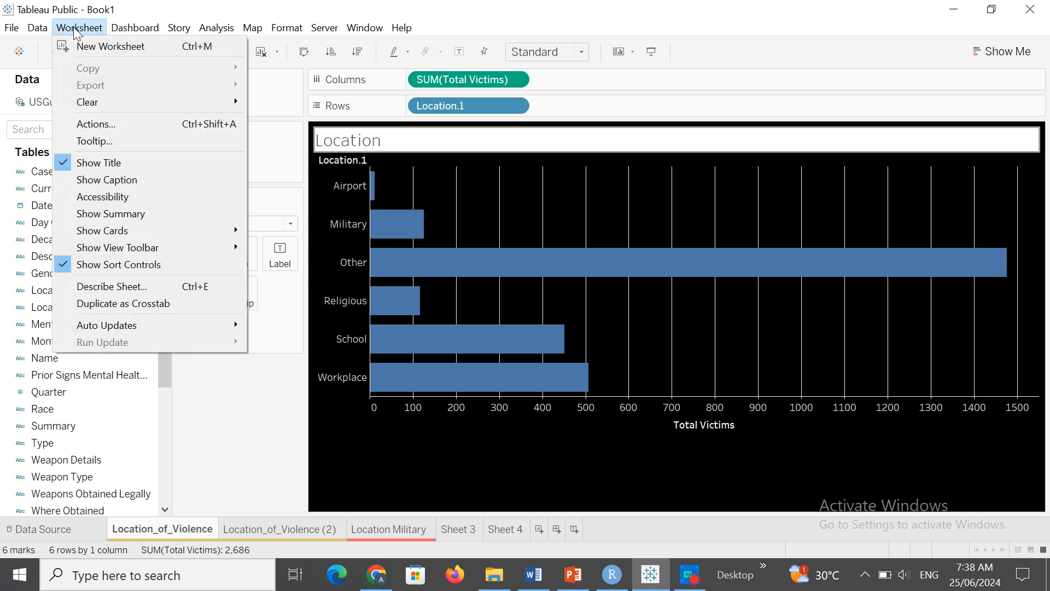
pyautogui.moveTo(133, 234)
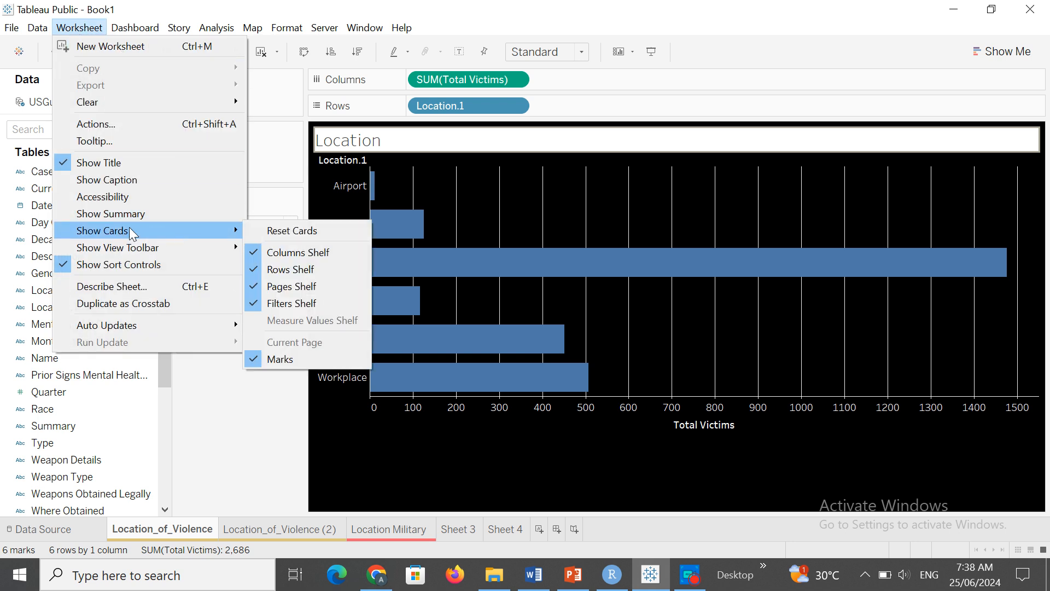
pyautogui.click(71, 214)
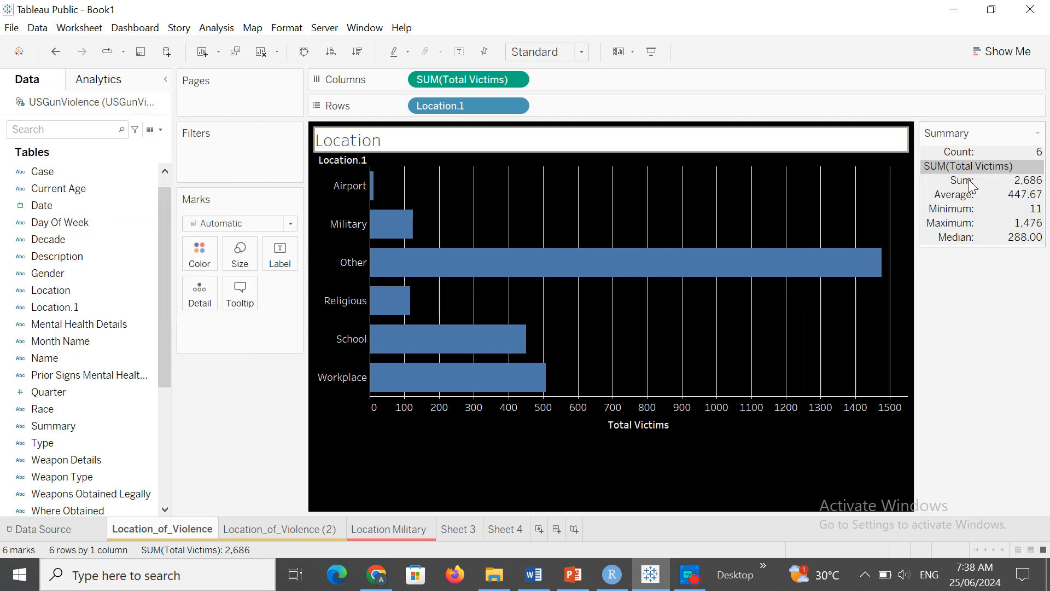
pyautogui.click(79, 27)
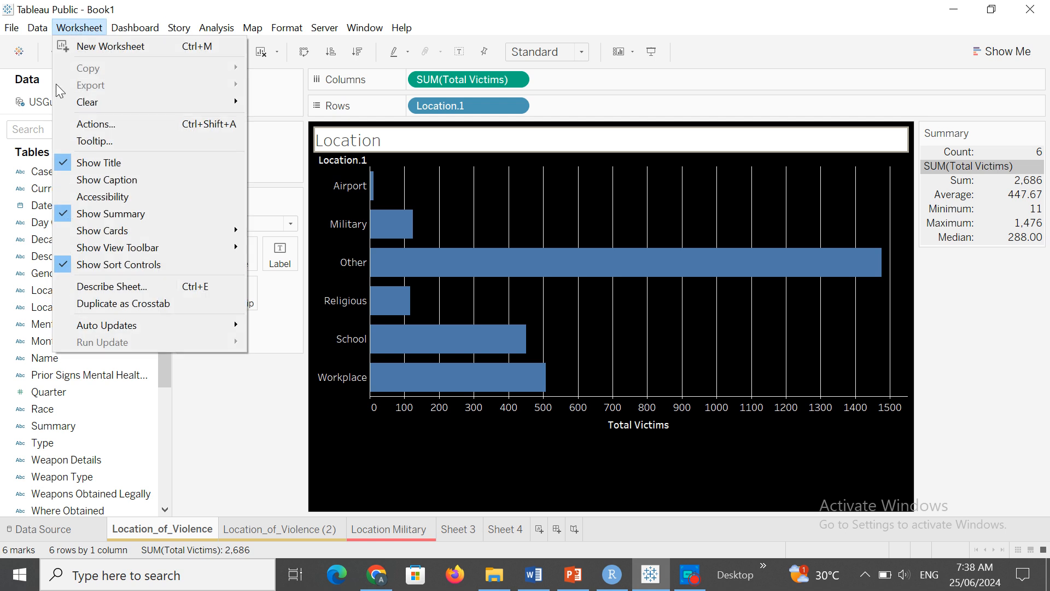
pyautogui.click(95, 188)
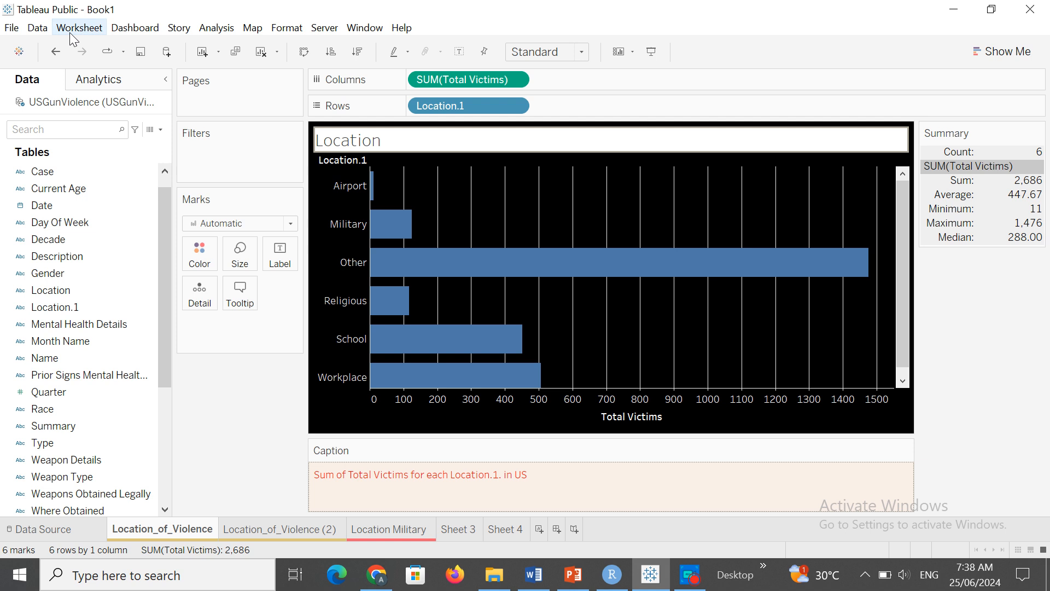
pyautogui.click(902, 140)
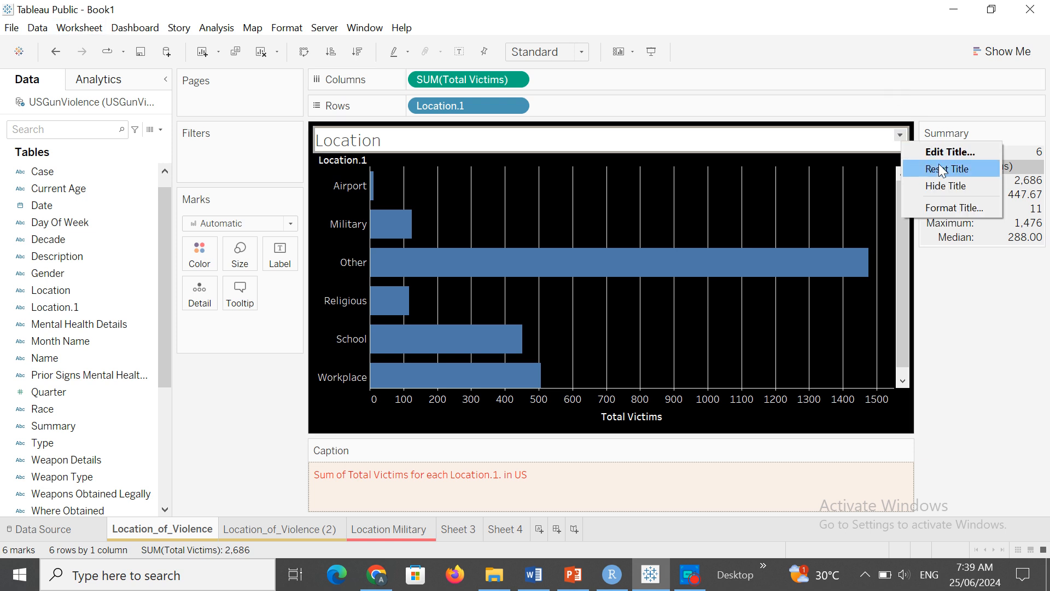
pyautogui.click(954, 207)
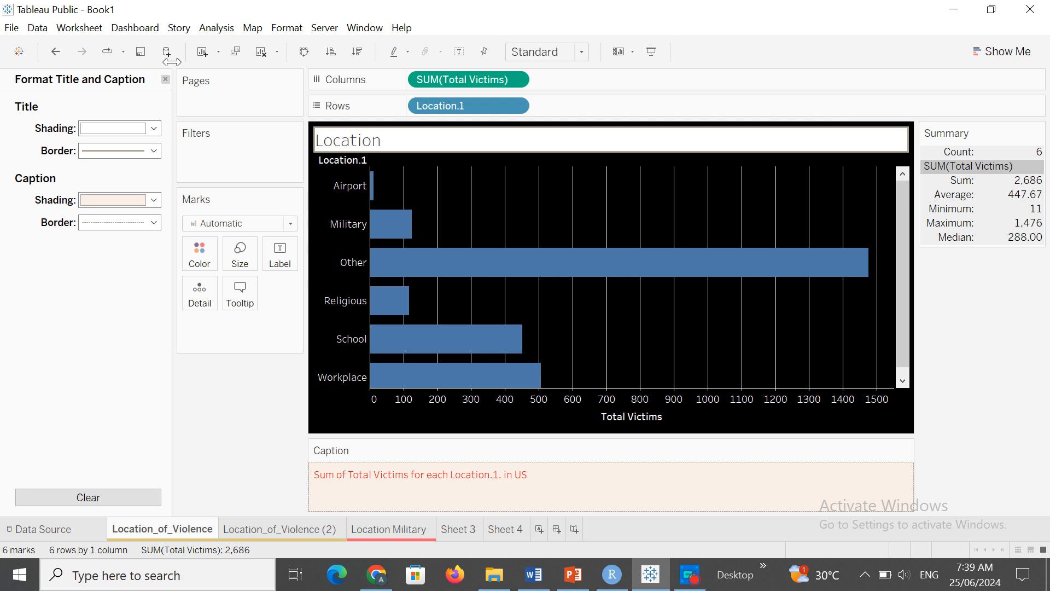
pyautogui.click(165, 79)
pyautogui.click(165, 80)
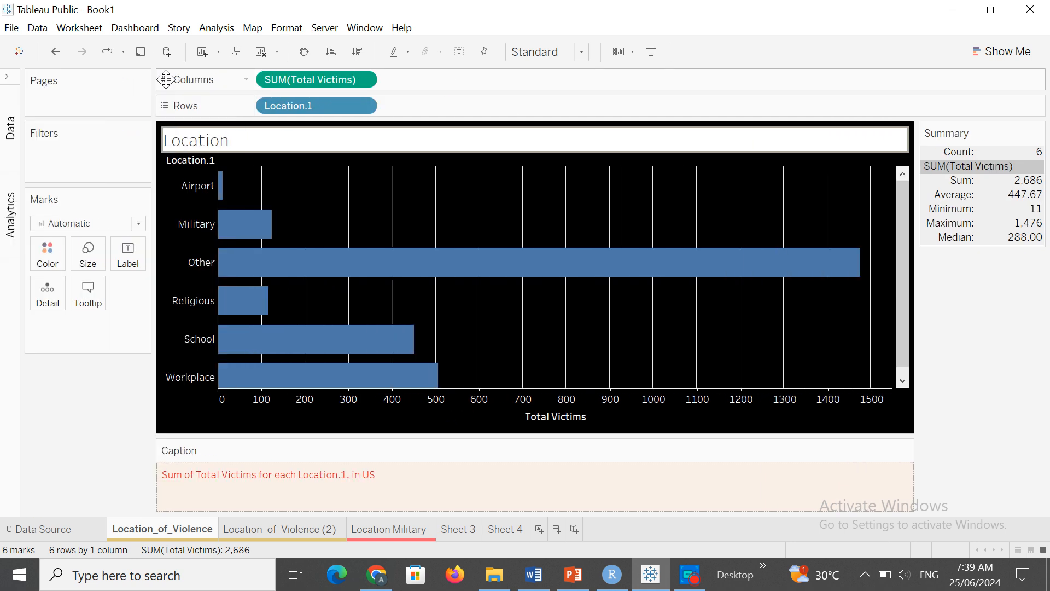
pyautogui.click(8, 77)
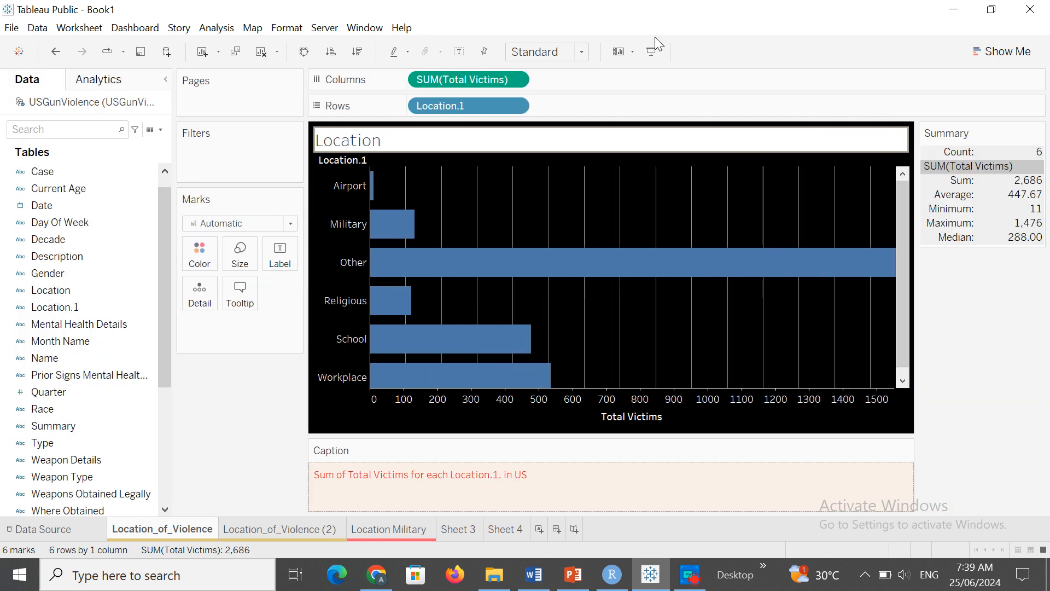
# Center the worksheet's title text and apply the change
pyautogui.click(899, 136)
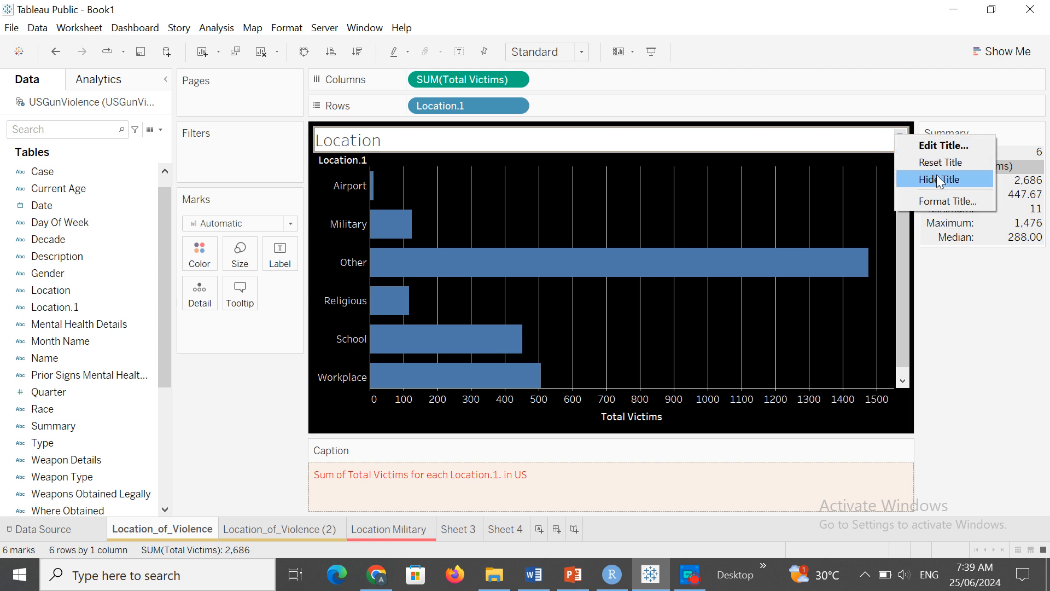
pyautogui.click(936, 144)
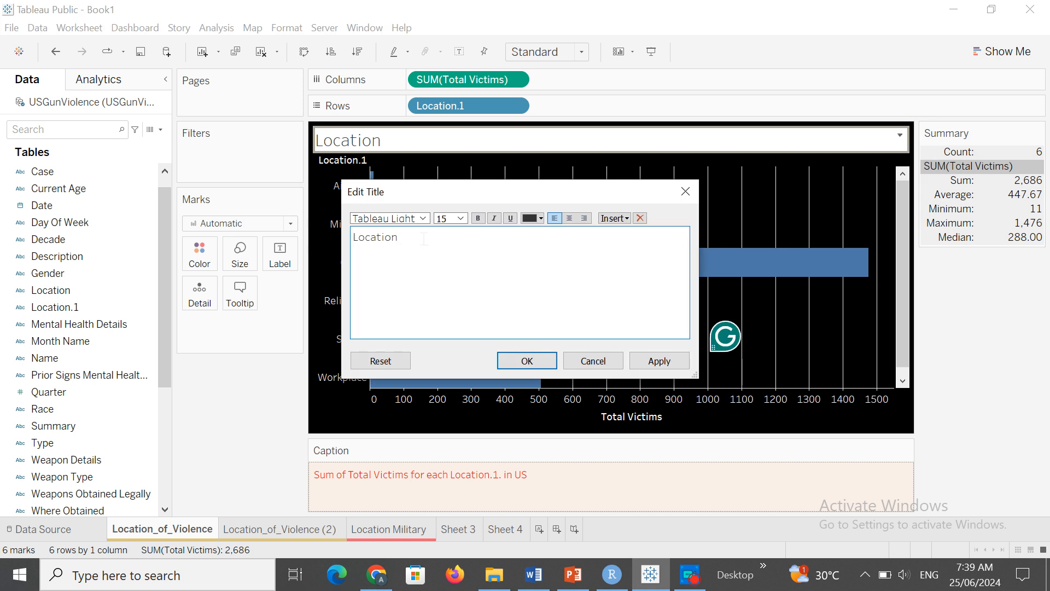
pyautogui.doubleClick(424, 239)
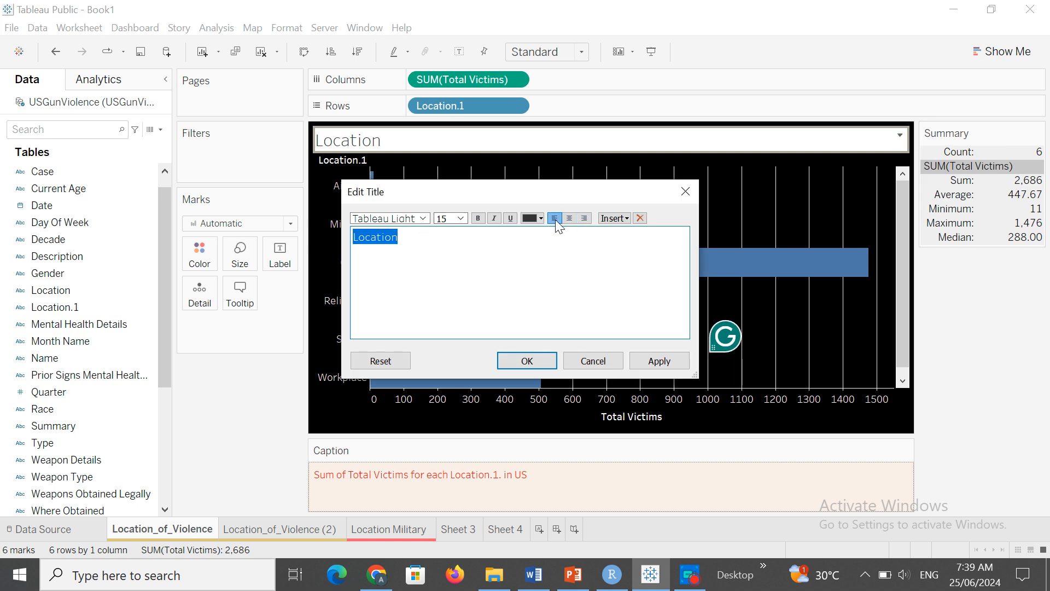
pyautogui.click(570, 218)
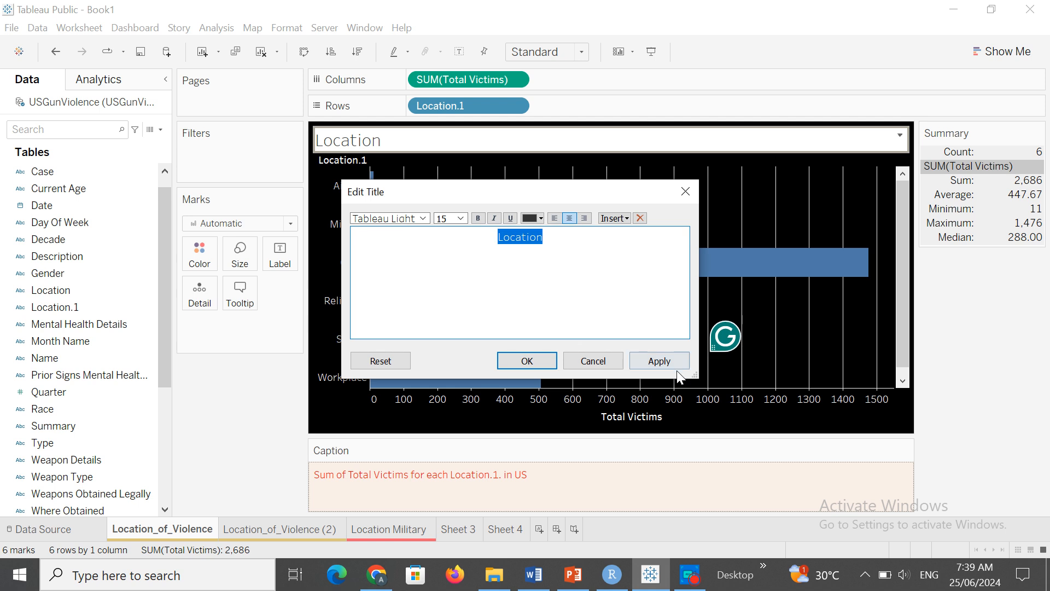
pyautogui.click(661, 362)
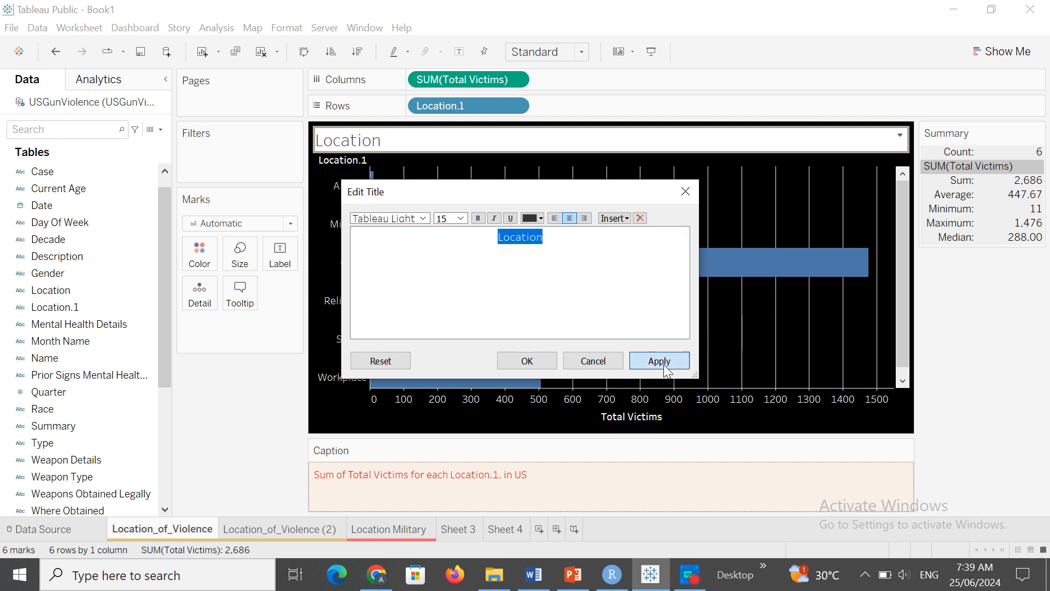
pyautogui.click(527, 361)
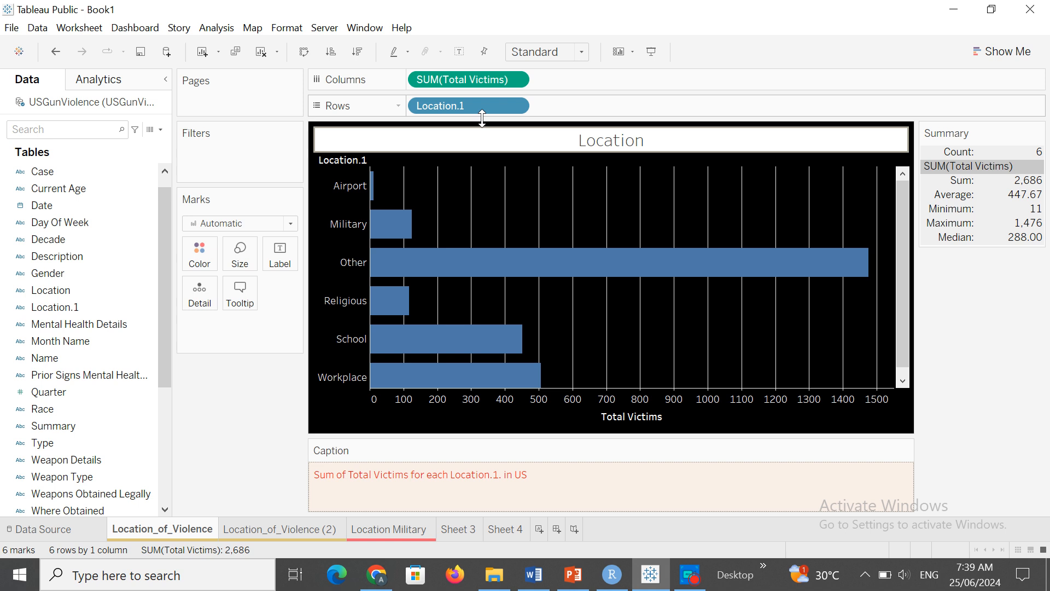
# Hide the Columns shelf and the Rows shelf of the worksheet
pyautogui.click(80, 28)
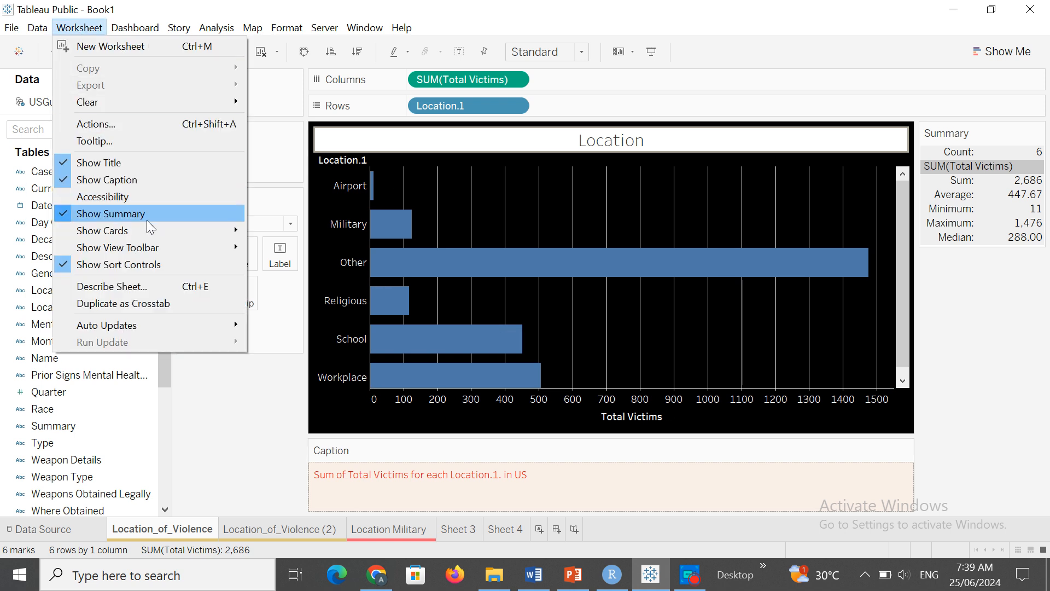
pyautogui.moveTo(144, 226)
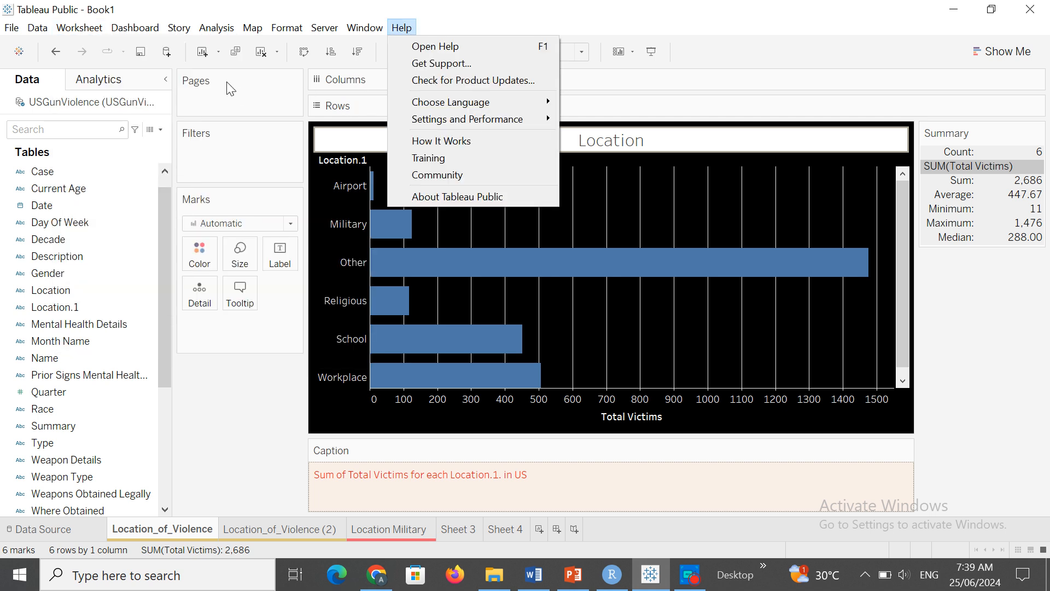
pyautogui.moveTo(96, 34)
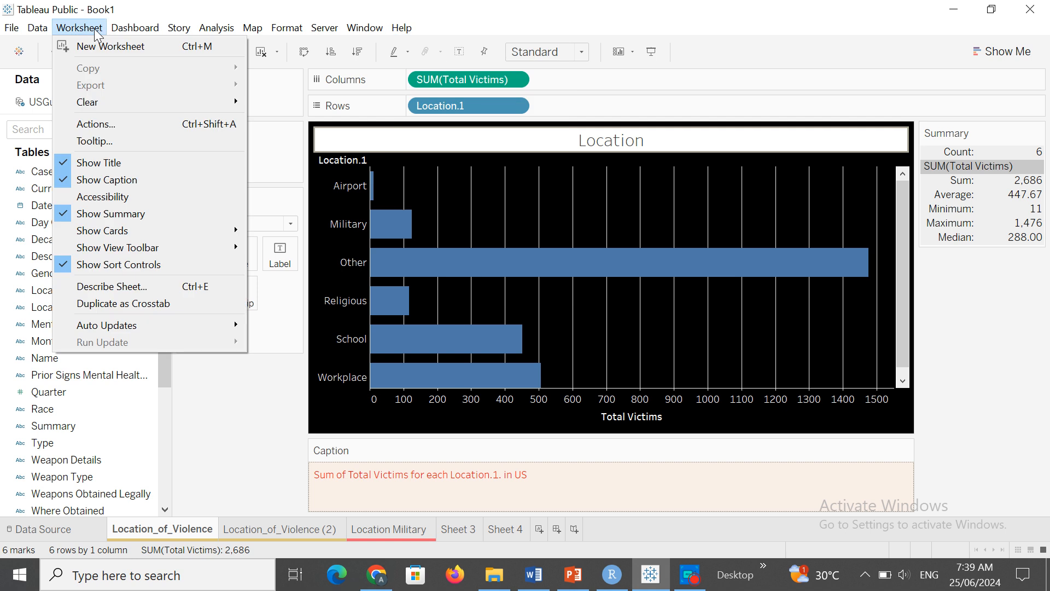
pyautogui.moveTo(188, 231)
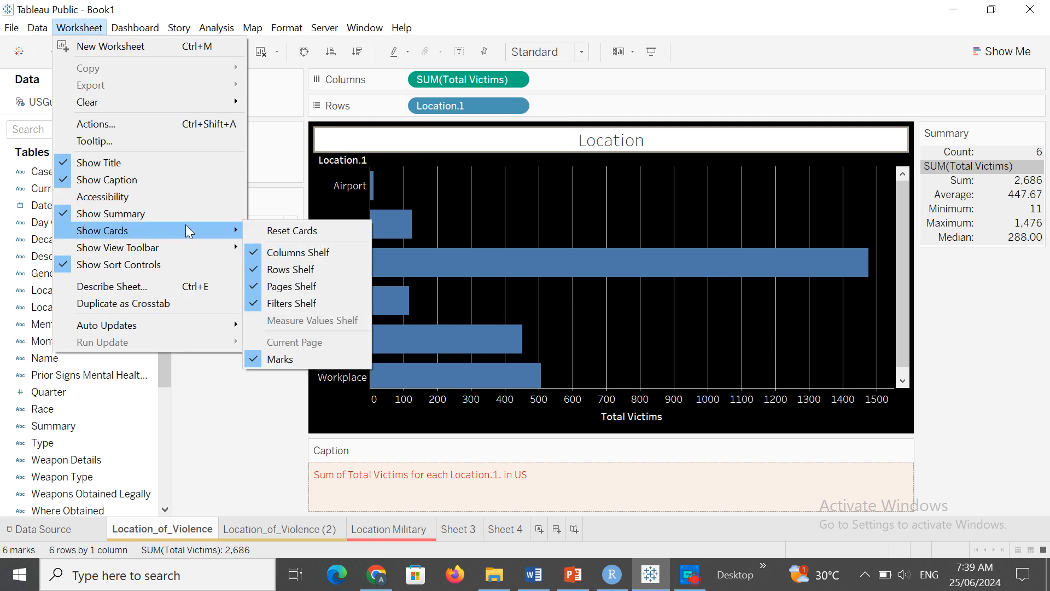
pyautogui.click(298, 253)
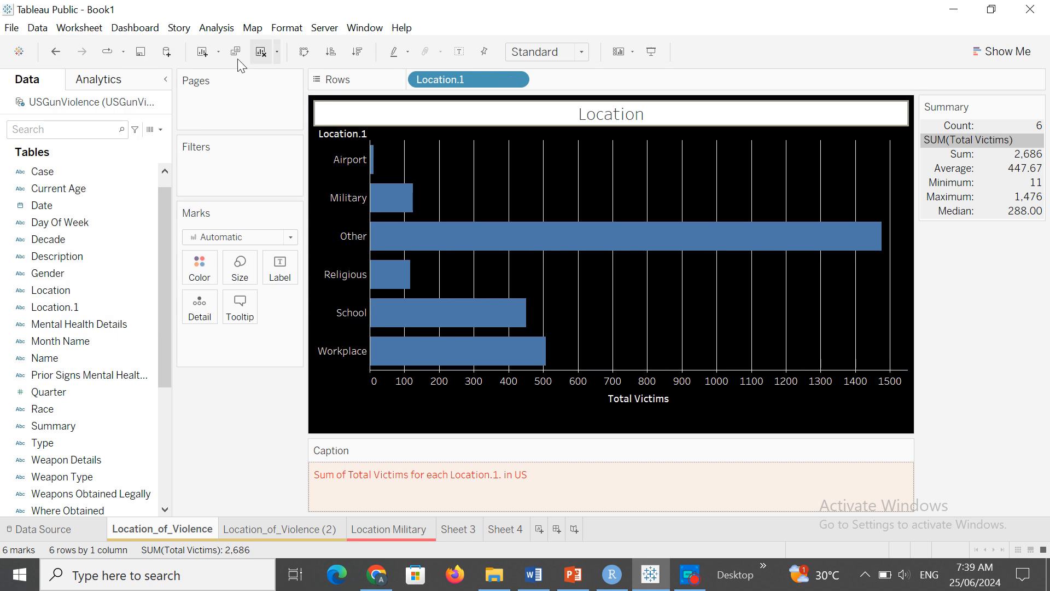
pyautogui.click(86, 29)
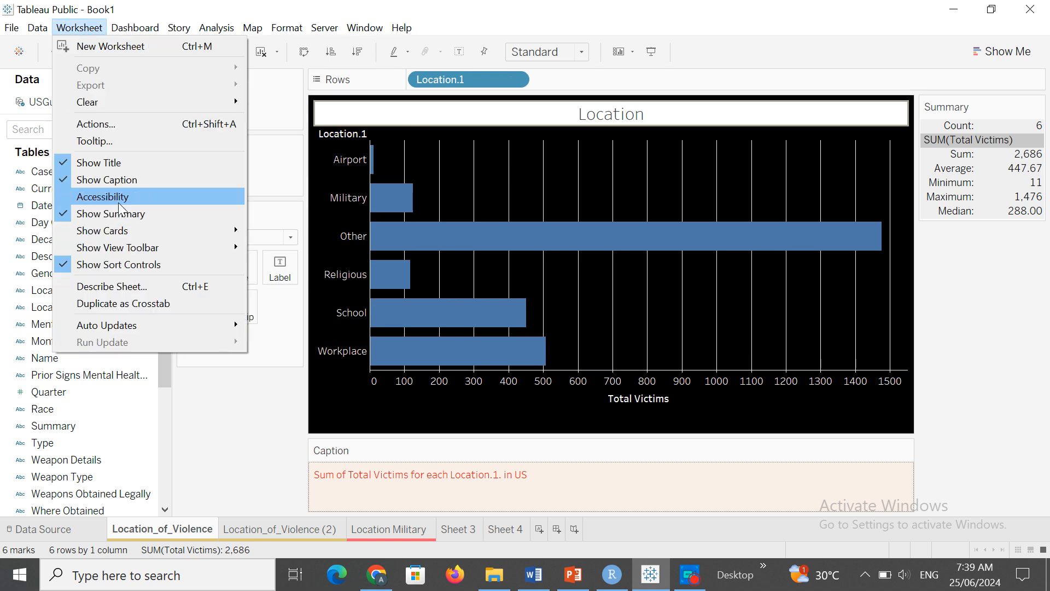
pyautogui.moveTo(186, 228)
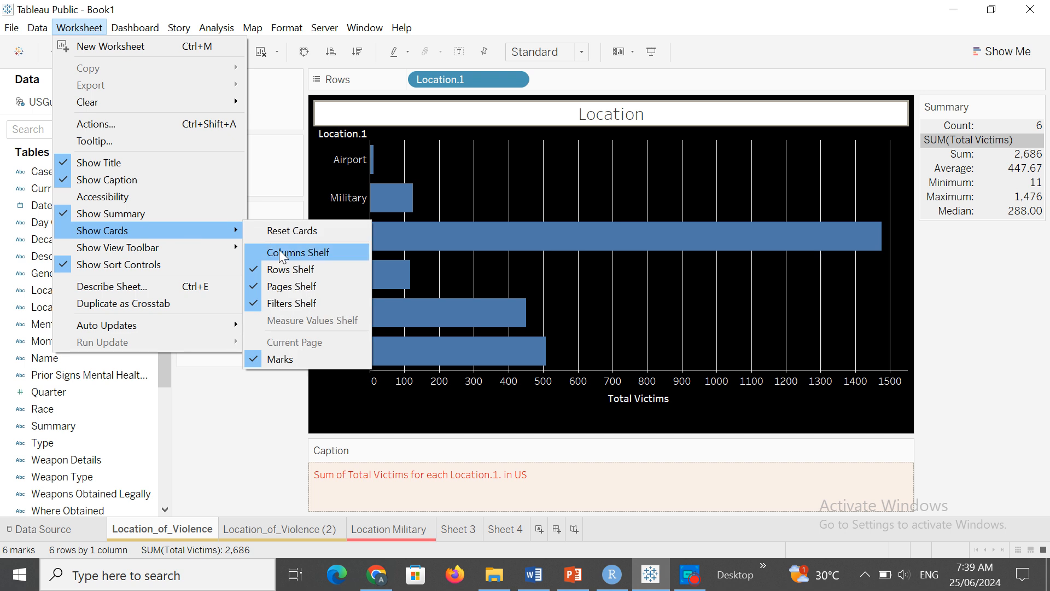
pyautogui.click(298, 270)
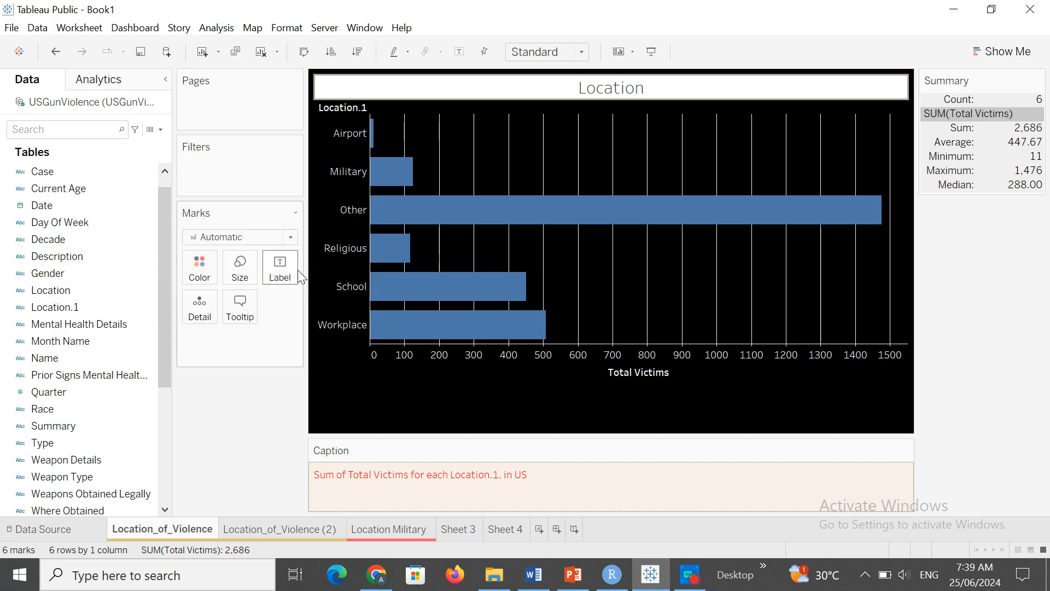
# Show the Columns shelf and the Rows shelf again
pyautogui.click(89, 29)
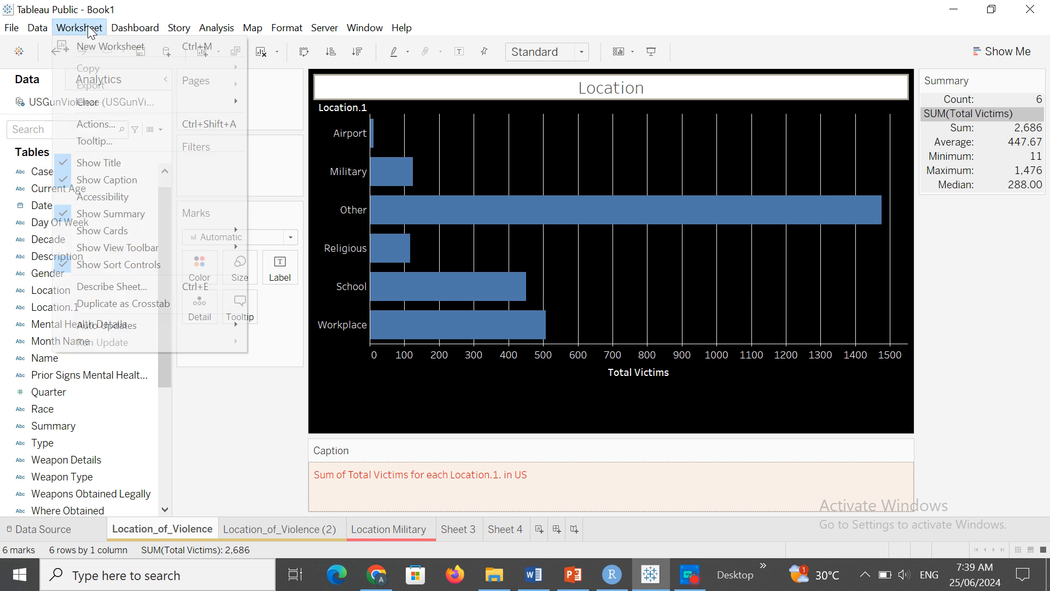
pyautogui.moveTo(203, 230)
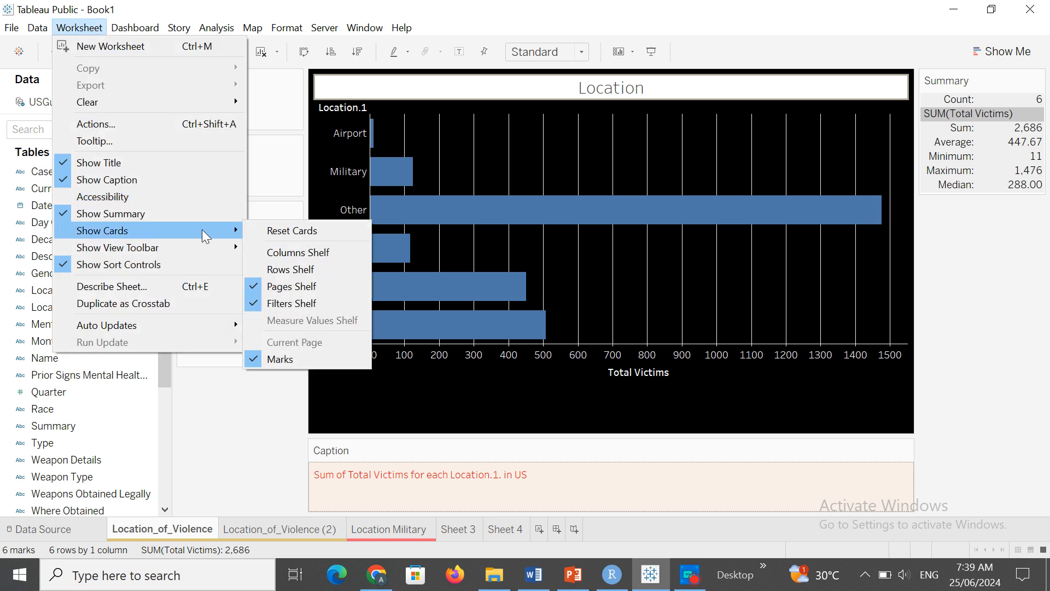
pyautogui.click(296, 252)
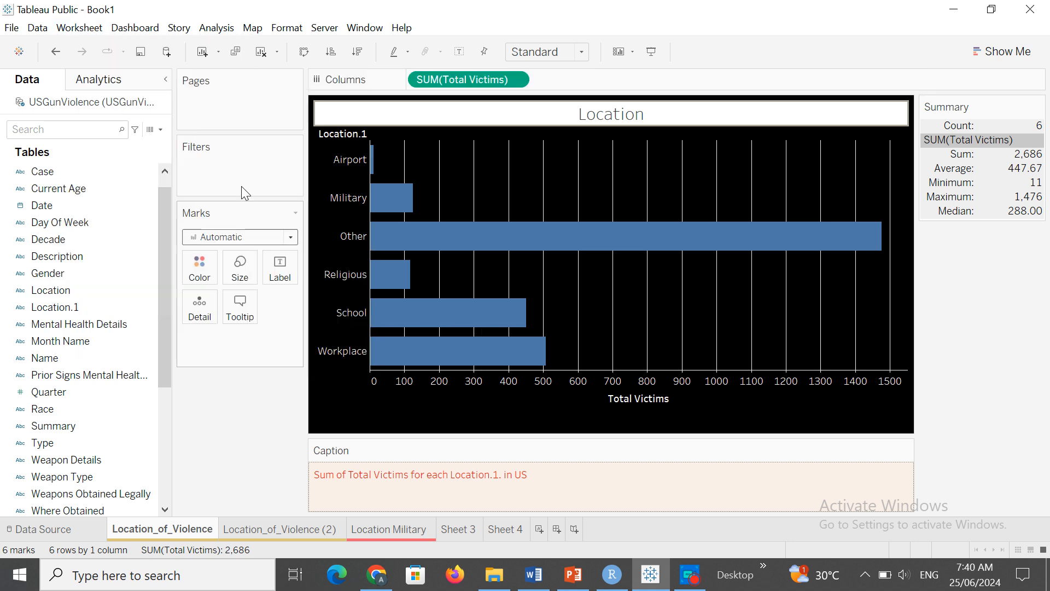
pyautogui.click(94, 30)
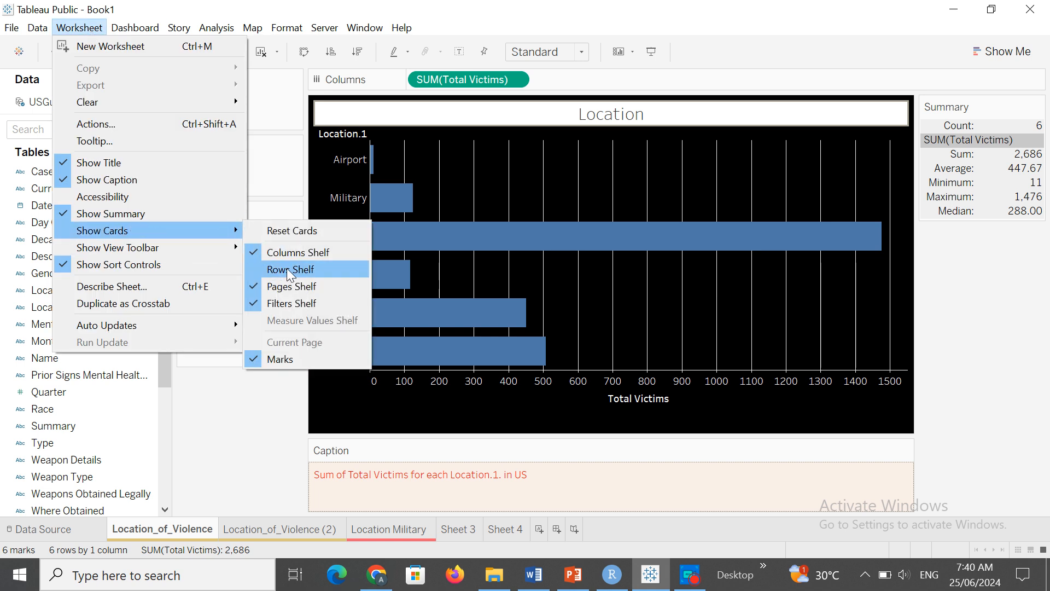
pyautogui.click(289, 269)
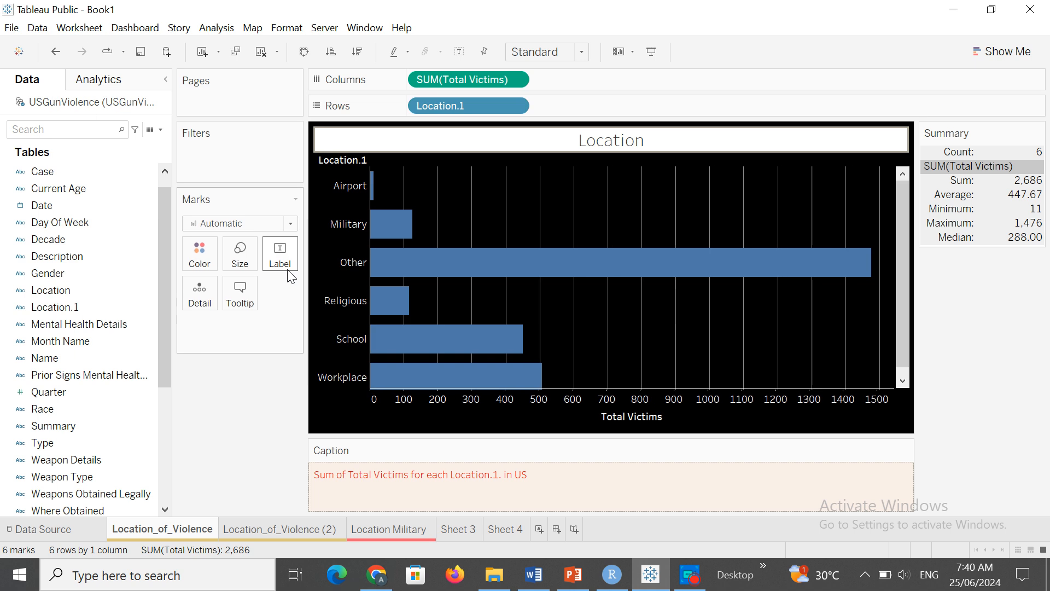
# Hide the Pages shelf and show it again
pyautogui.click(79, 28)
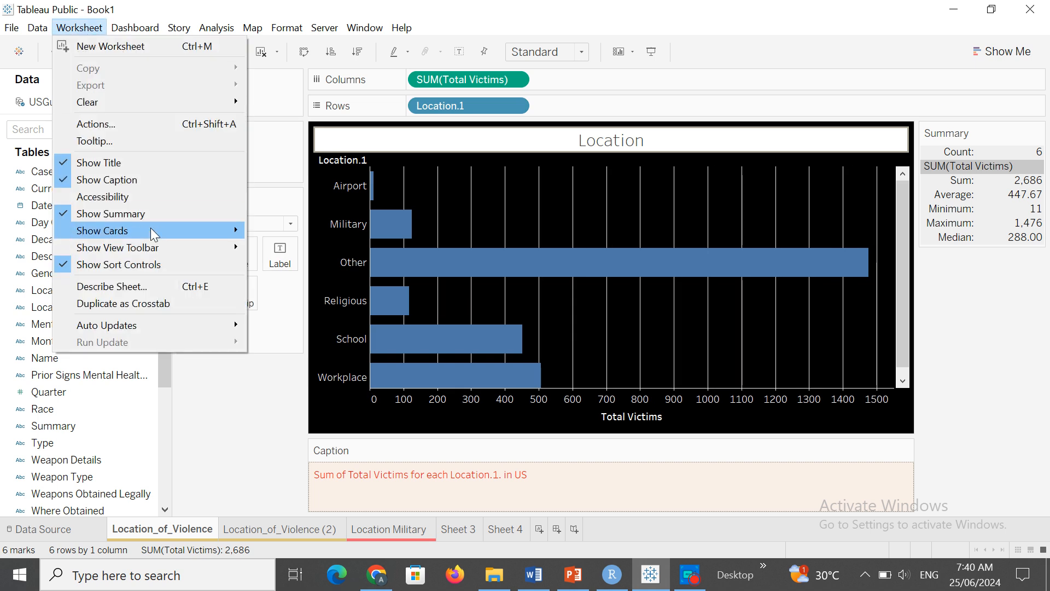
pyautogui.moveTo(165, 232)
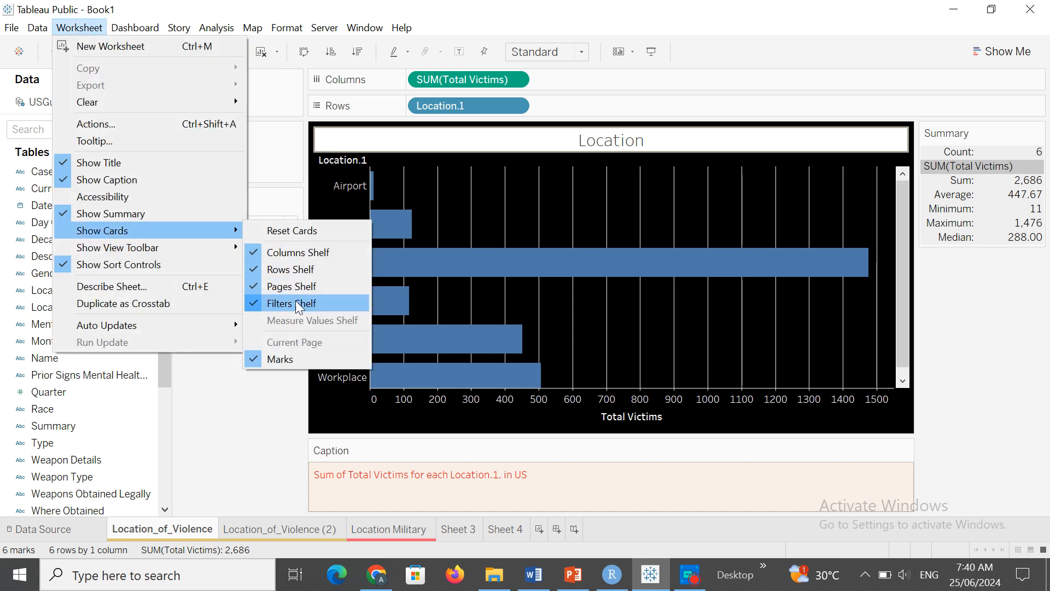
pyautogui.click(285, 287)
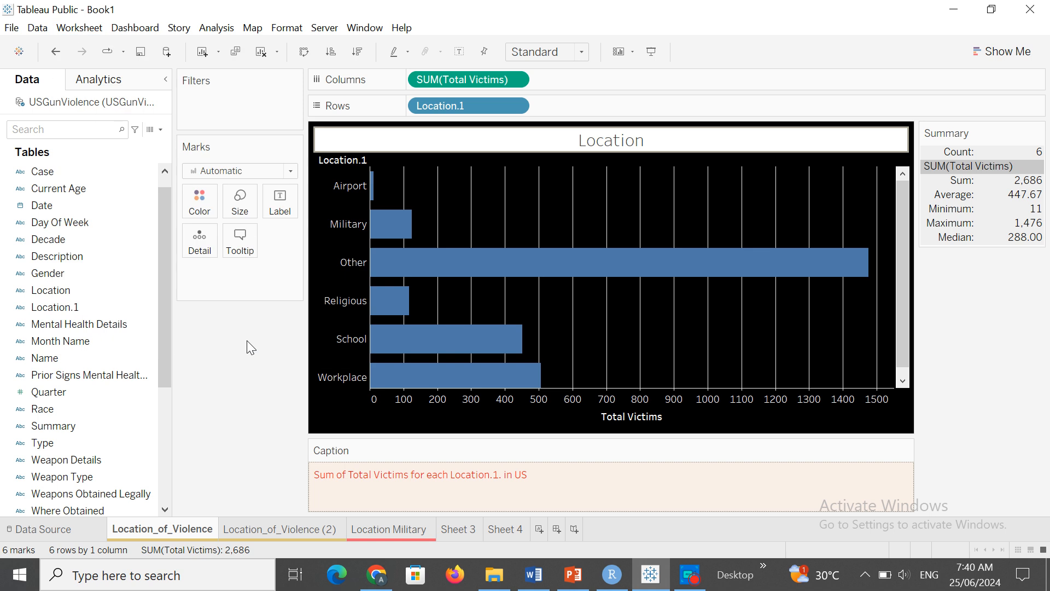
pyautogui.click(79, 28)
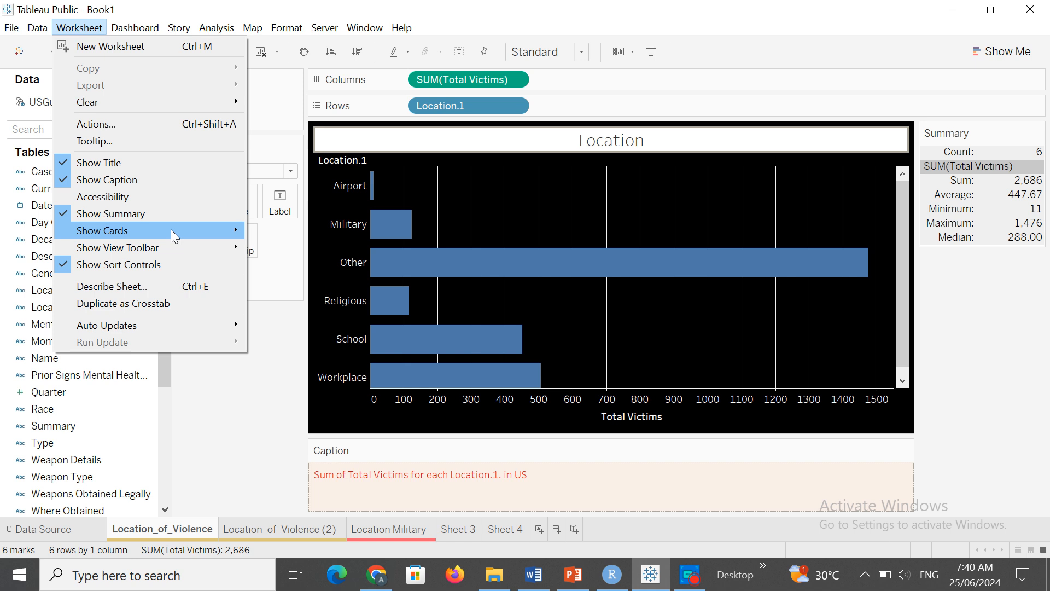
pyautogui.moveTo(195, 232)
pyautogui.click(290, 288)
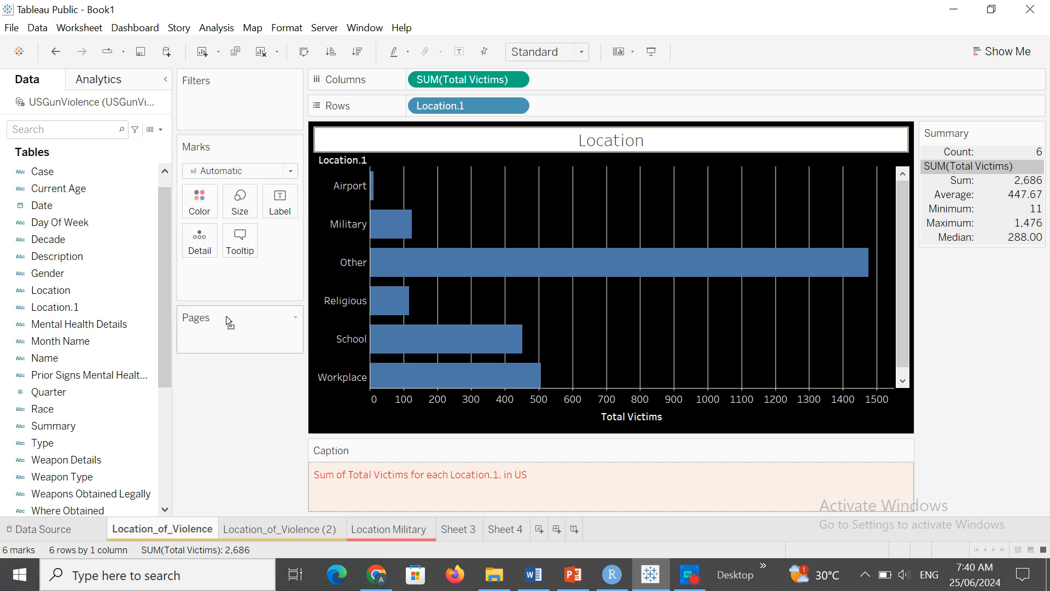
# Move the Pages shelf between Filters and Marks, and undo the title's centering
pyautogui.moveTo(224, 149); pyautogui.dragTo(221, 134)
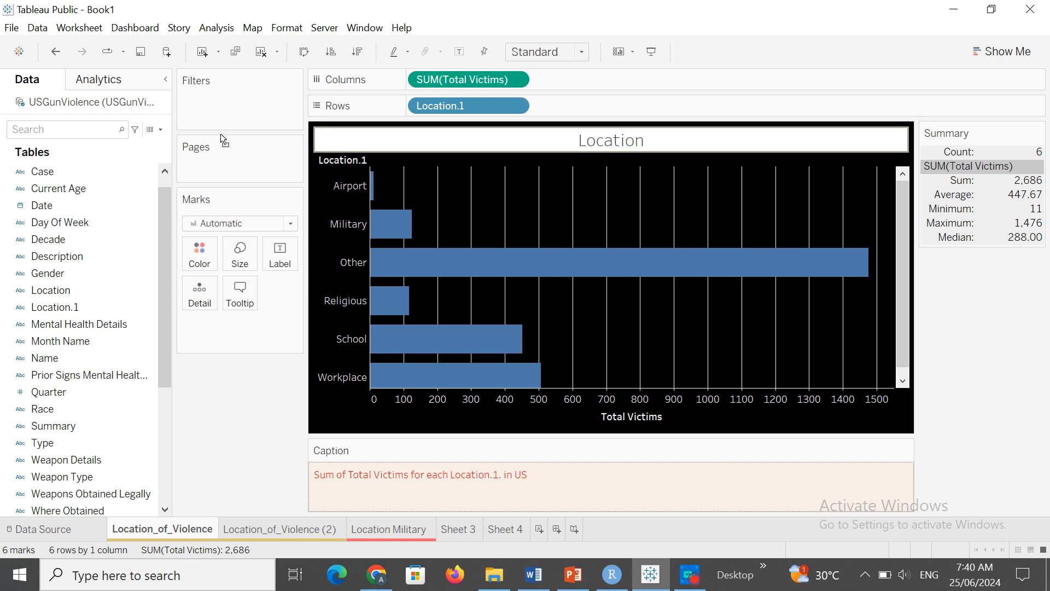
pyautogui.click(58, 53)
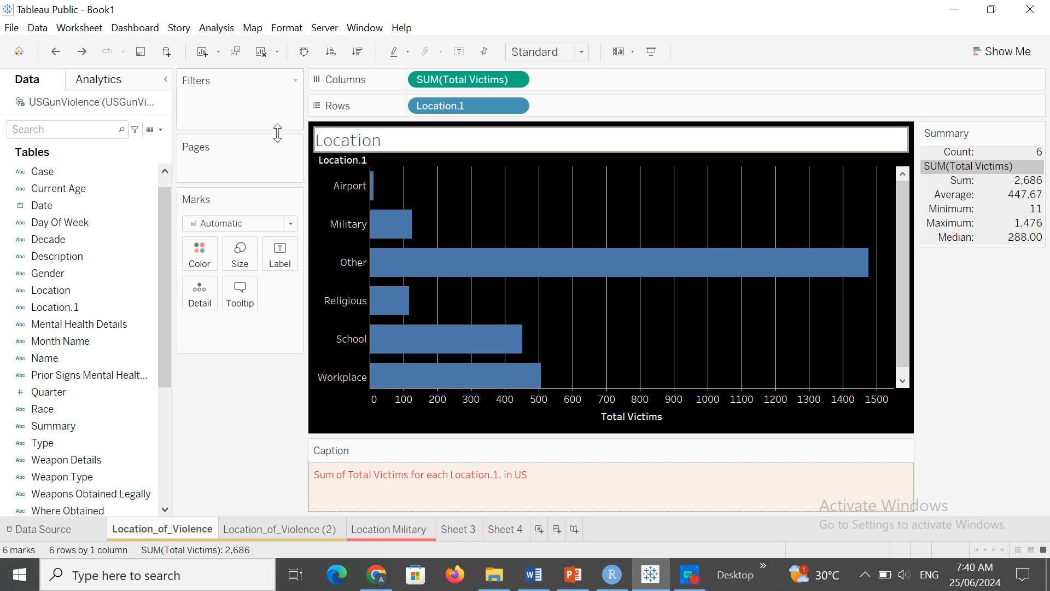
# Redo the title's centering and hide the Pages shelf of the Location_of_Violence sheet
pyautogui.click(82, 52)
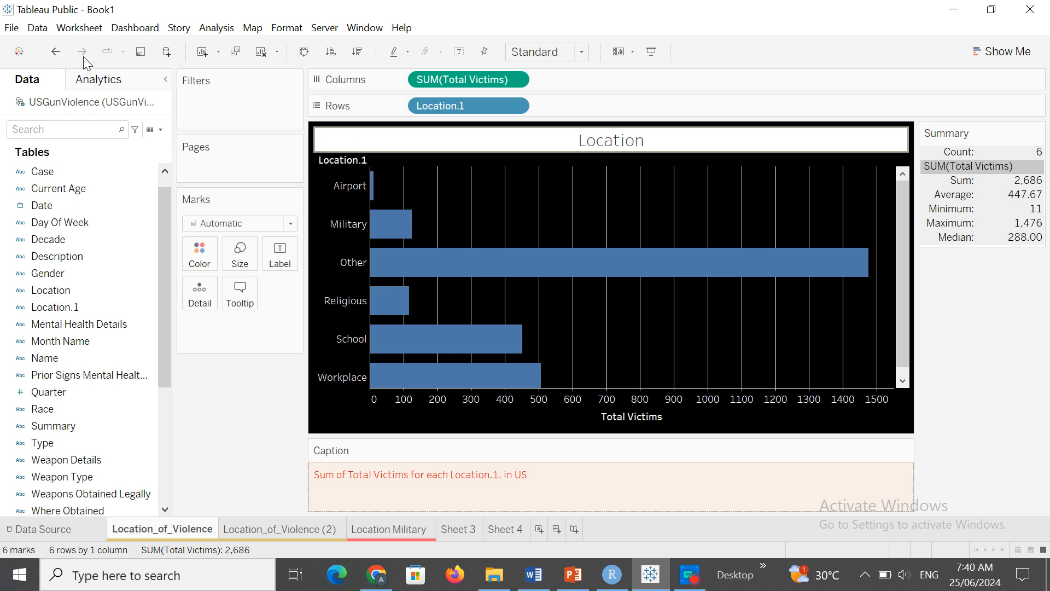
pyautogui.click(79, 27)
pyautogui.moveTo(182, 229)
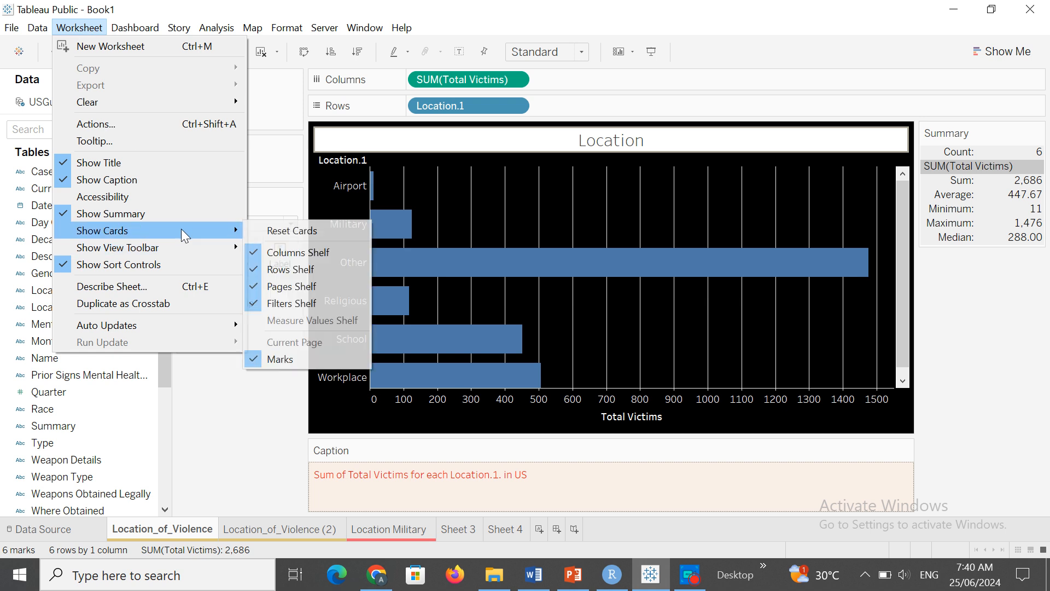
pyautogui.click(284, 288)
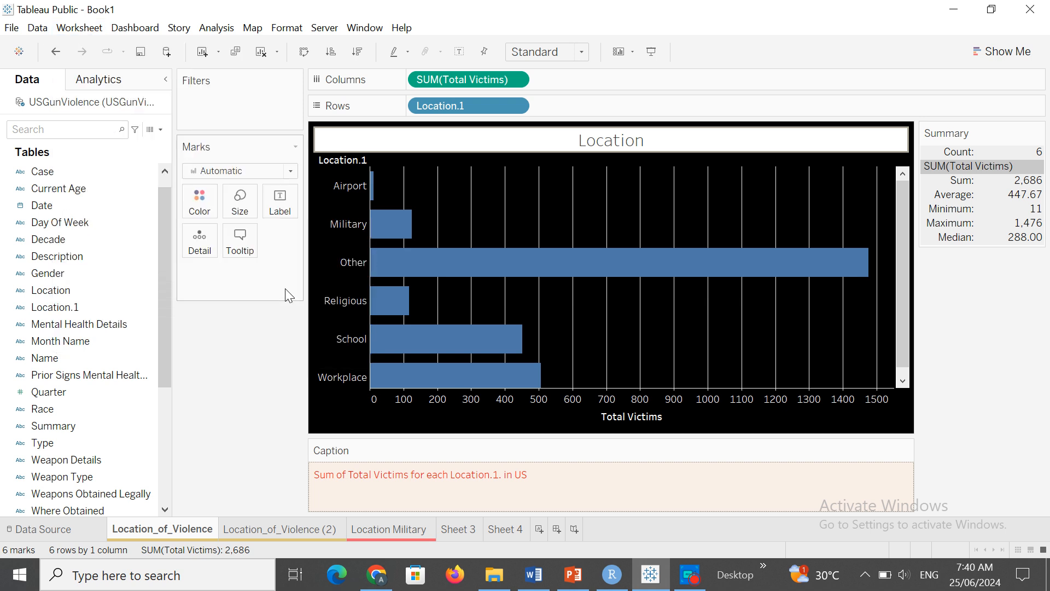
# Reset the cards of the Location_of_Violence sheet to their default layout
pyautogui.click(81, 27)
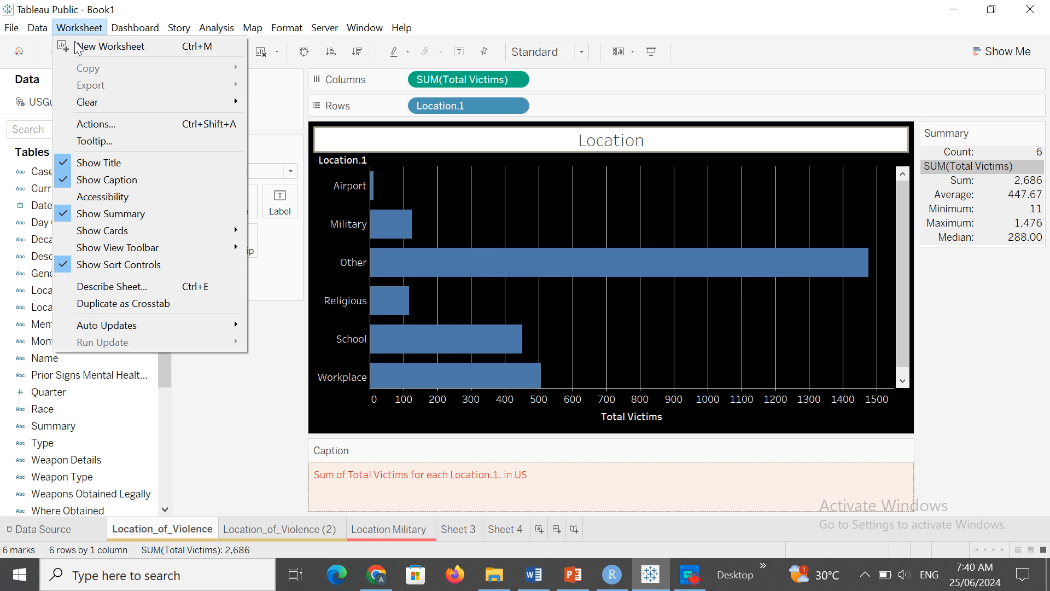
pyautogui.moveTo(186, 235)
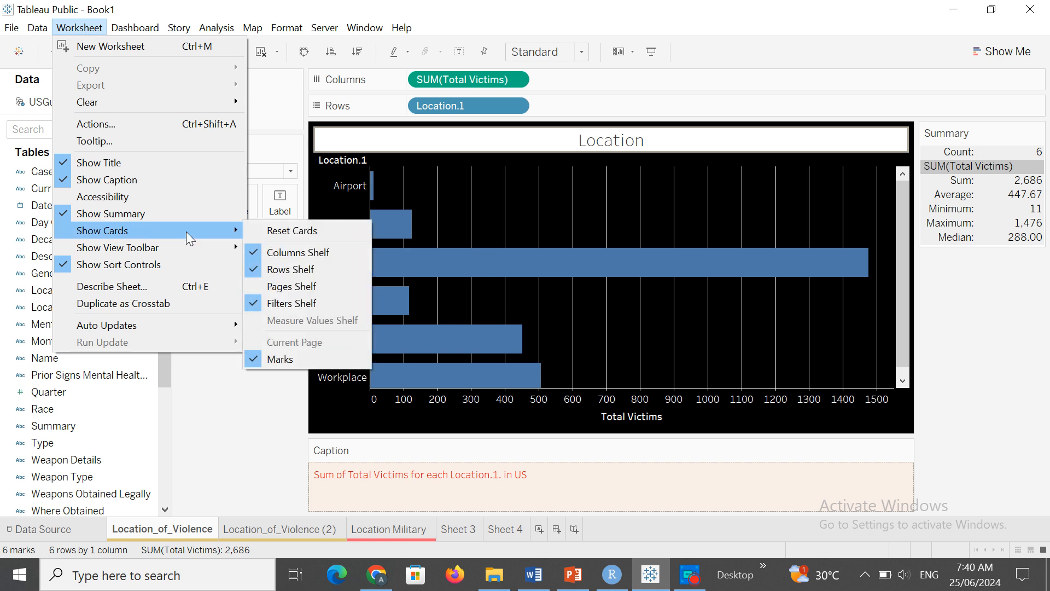
pyautogui.click(274, 231)
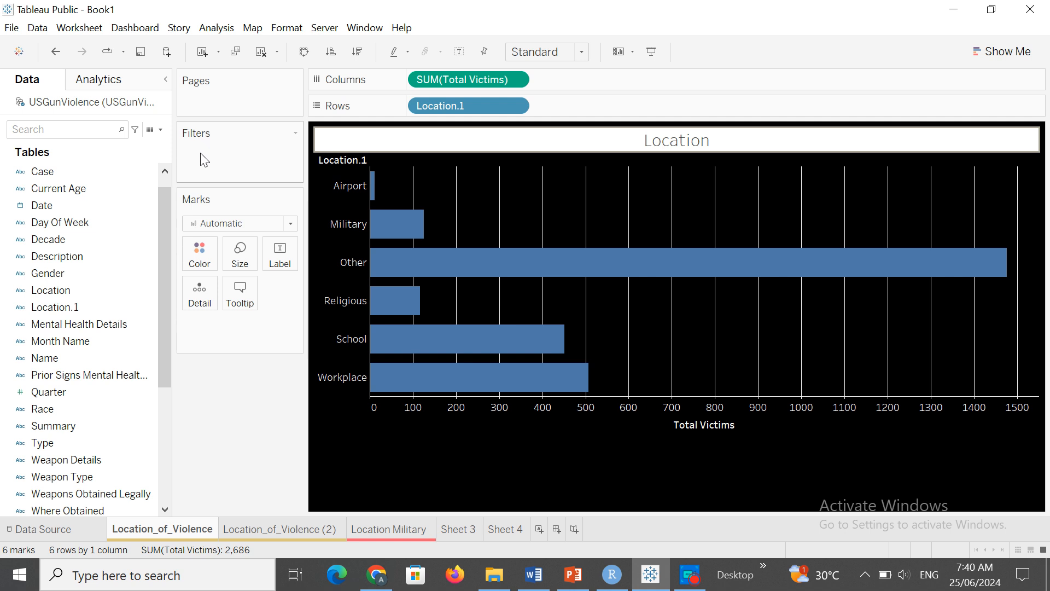
# Hide the Marks card and show it again
pyautogui.click(80, 28)
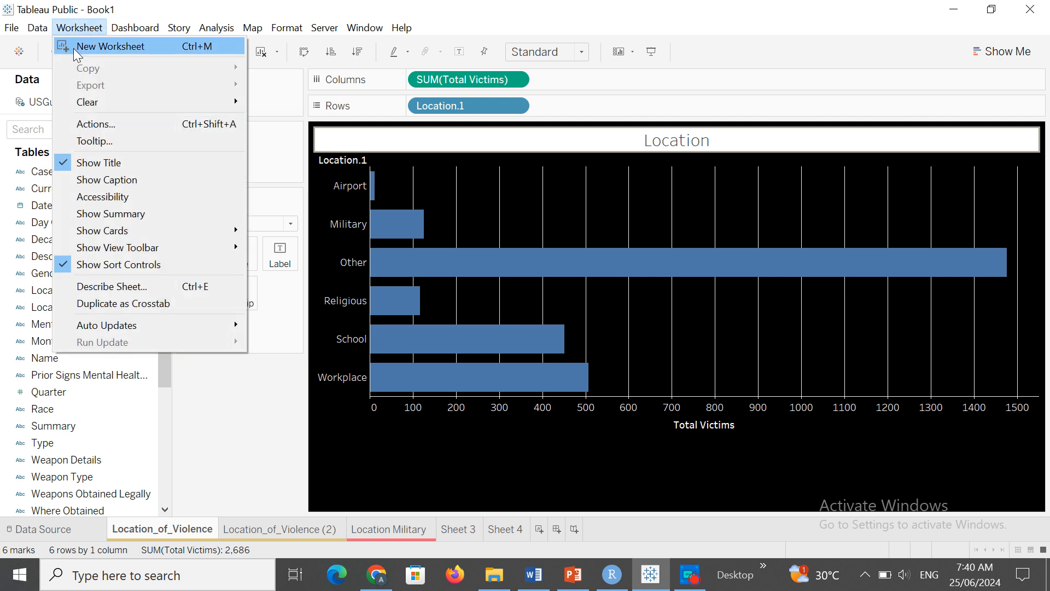
pyautogui.moveTo(158, 230)
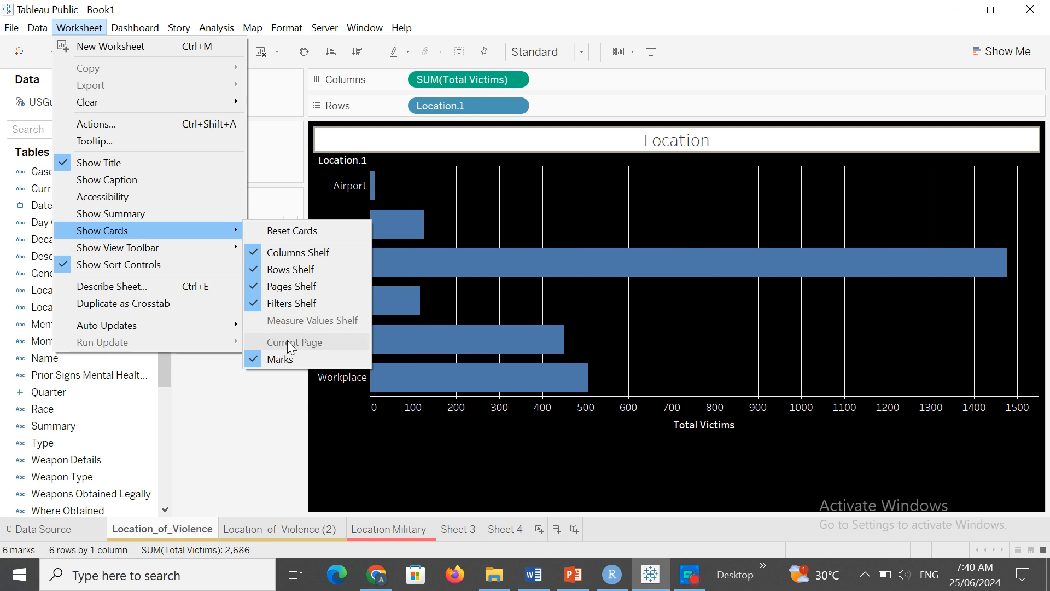
pyautogui.click(291, 359)
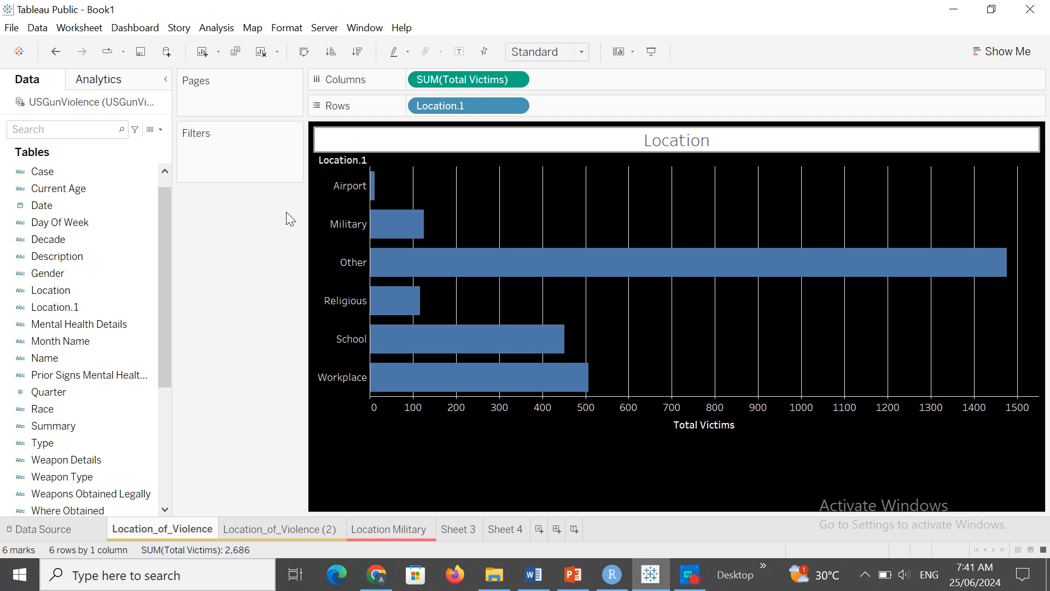
pyautogui.click(98, 30)
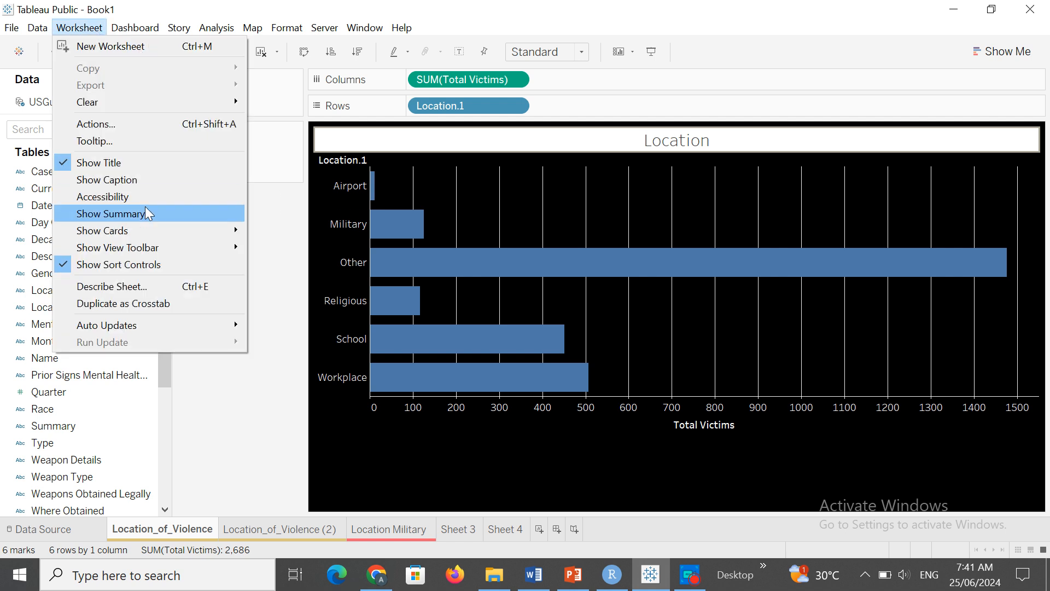
pyautogui.moveTo(180, 229)
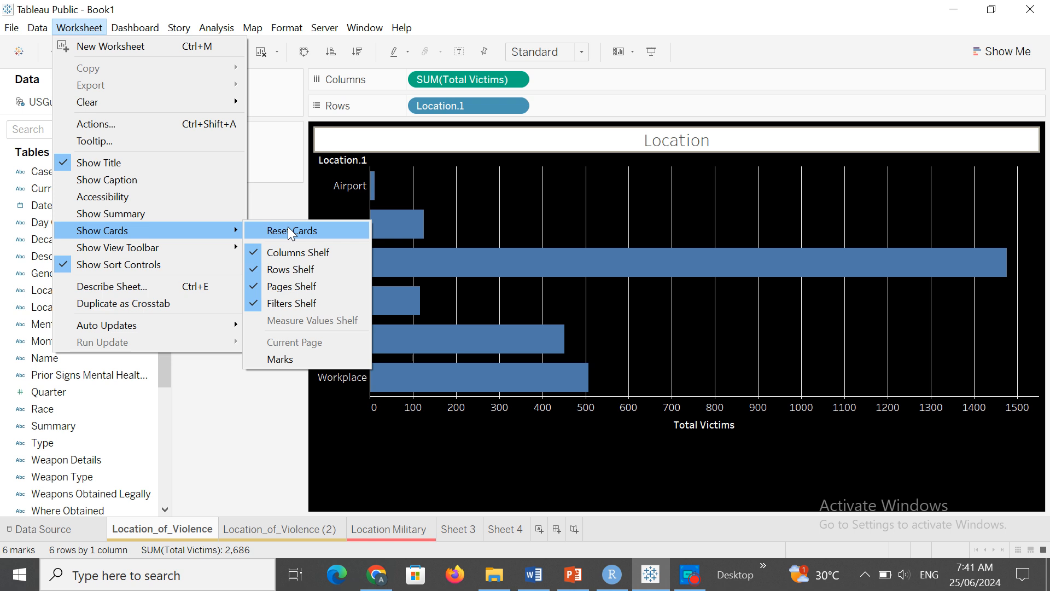
pyautogui.click(284, 360)
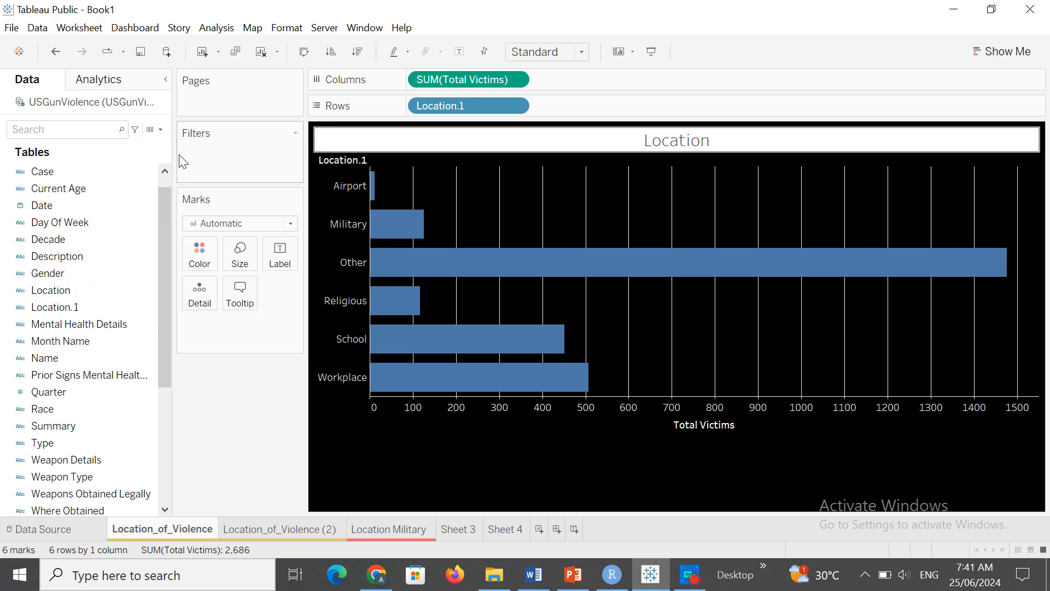
# Set the chart's view toolbar to show on hover
pyautogui.click(84, 28)
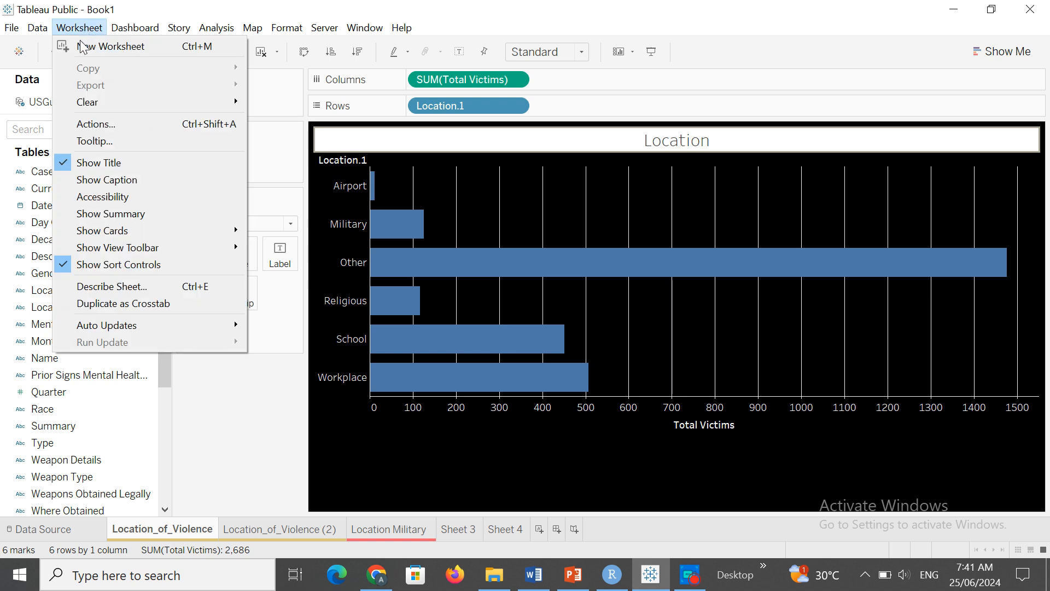
pyautogui.moveTo(165, 248)
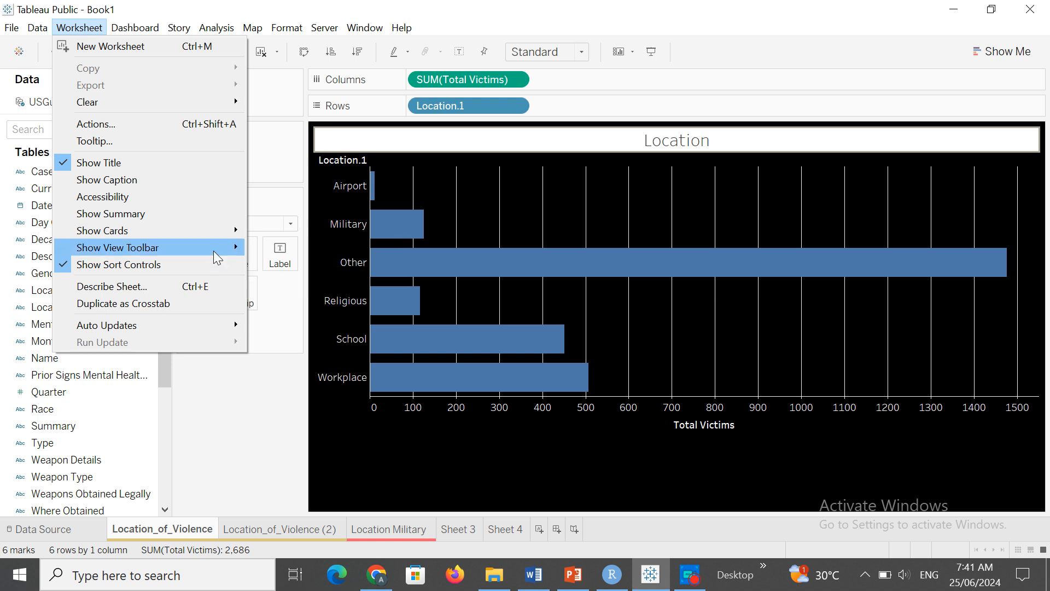
pyautogui.moveTo(218, 249)
pyautogui.click(280, 266)
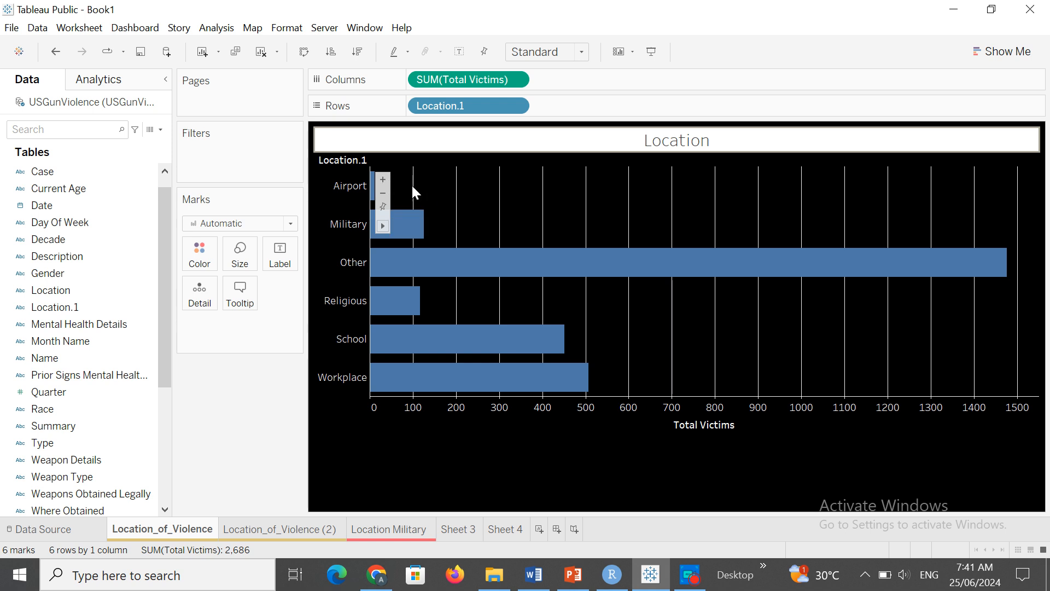
# Zoom in twice on the bar chart at the Other bar with the Zoom Area tool
pyautogui.moveTo(383, 225)
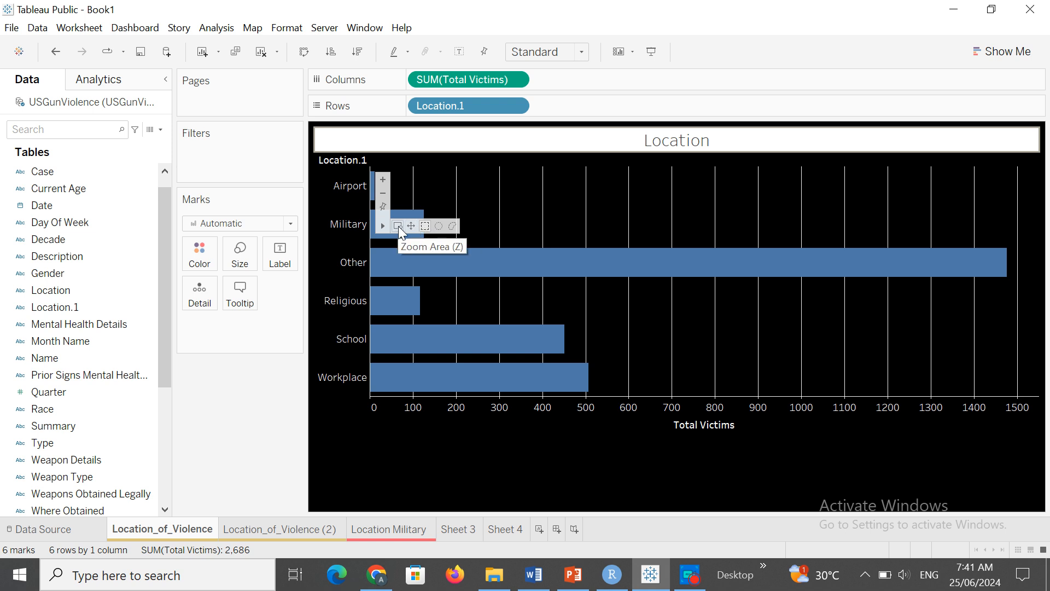
pyautogui.click(400, 233)
pyautogui.click(506, 257)
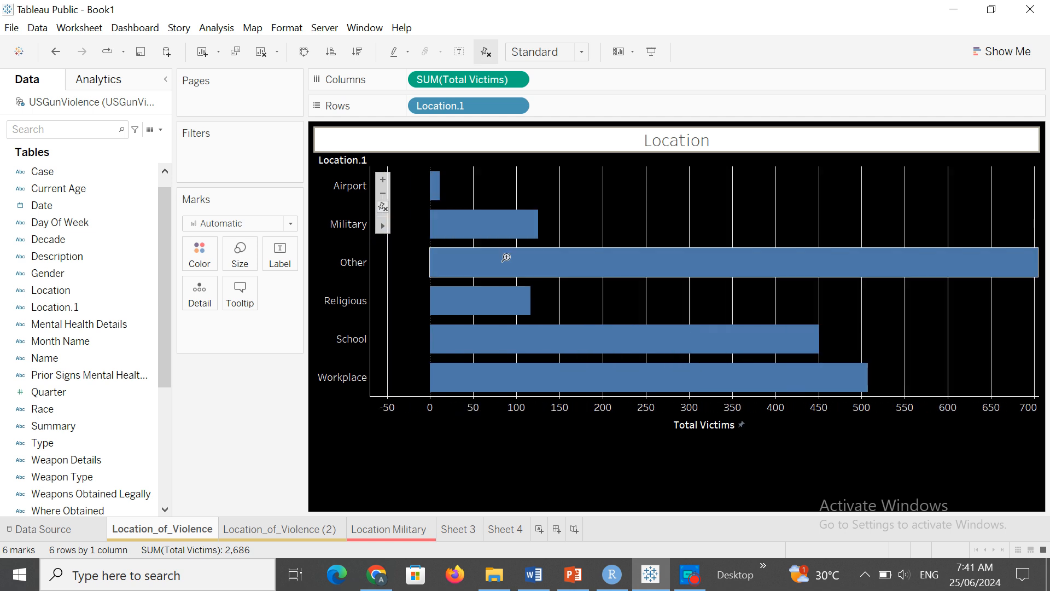
pyautogui.click(506, 257)
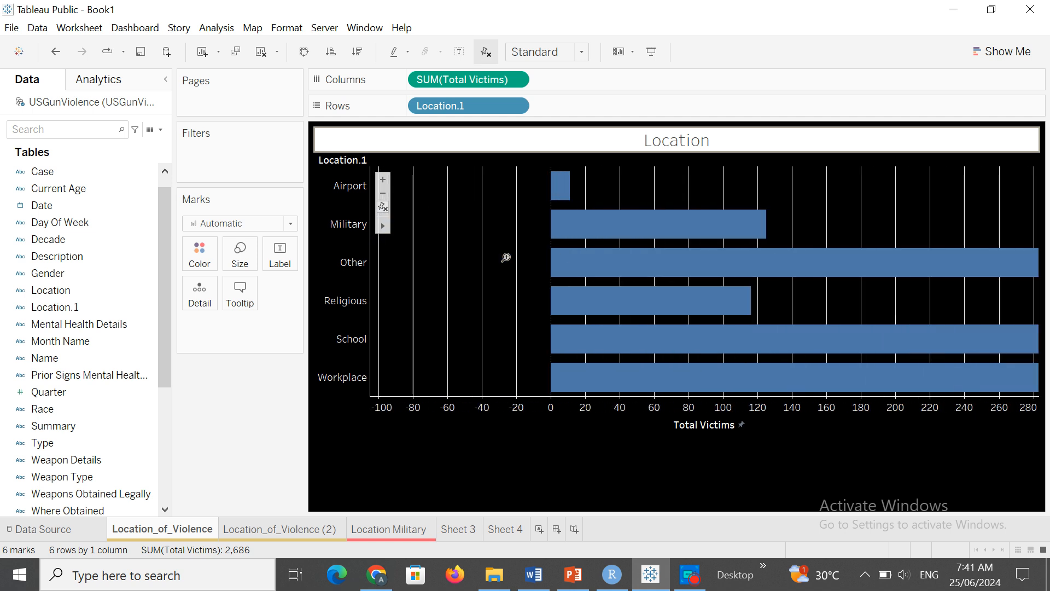
# Undo both zooms so the Total Victims axis returns to its full range
pyautogui.rightClick(508, 259)
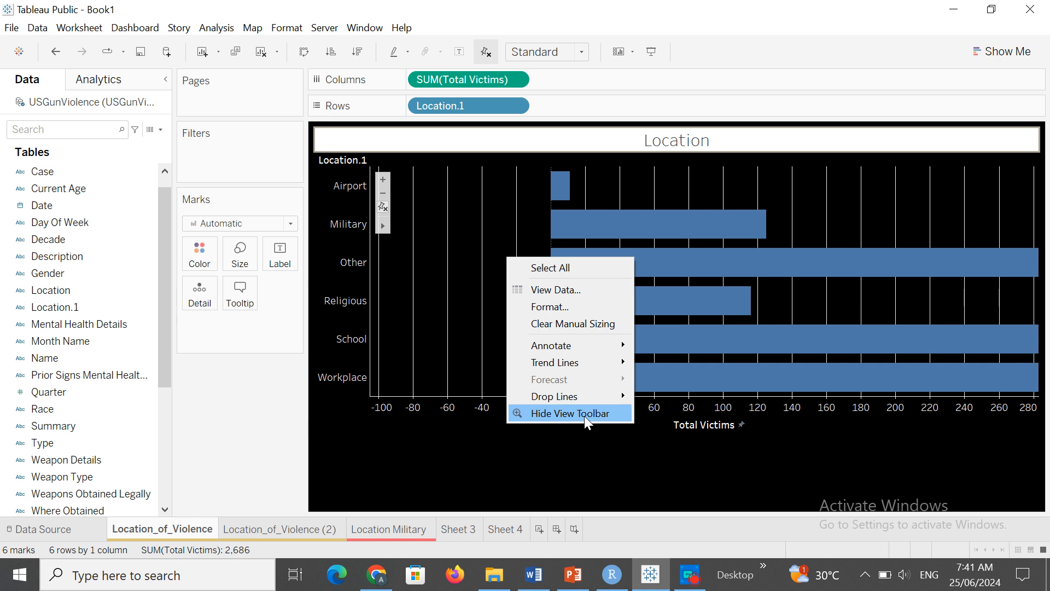
pyautogui.moveTo(575, 398)
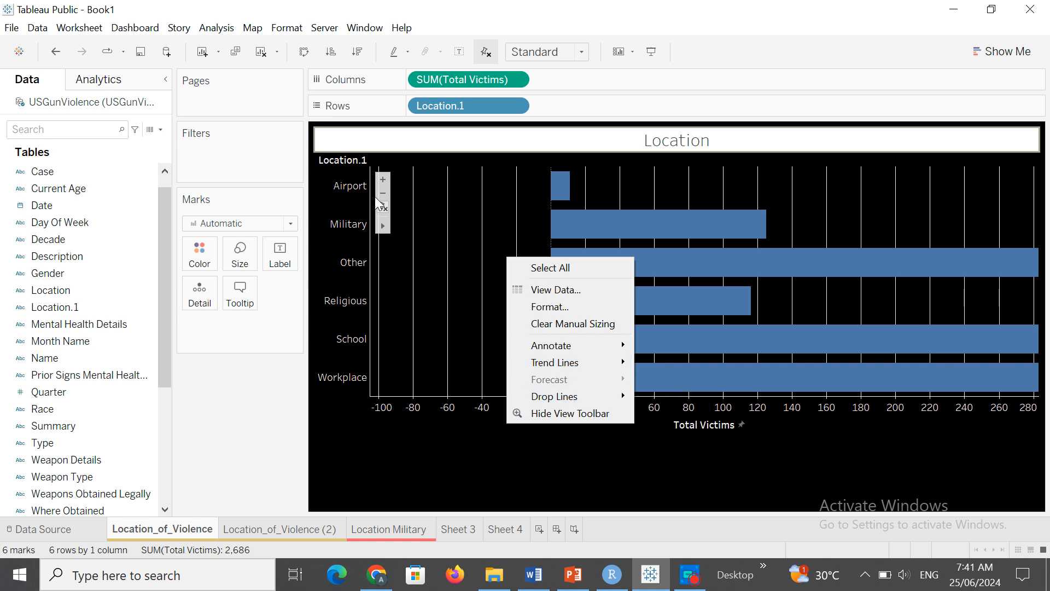
pyautogui.click(57, 52)
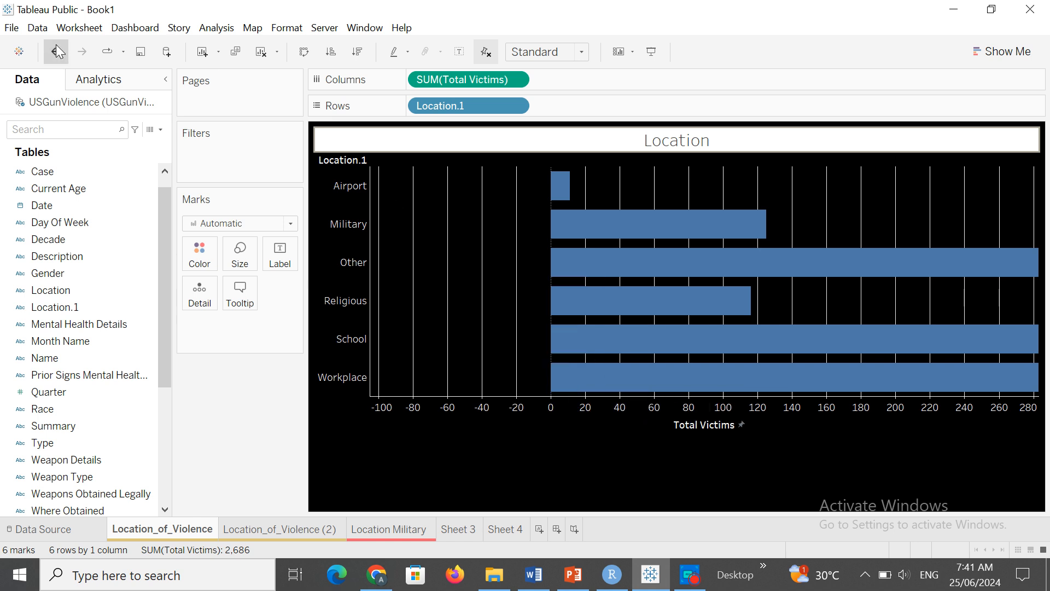
pyautogui.click(56, 51)
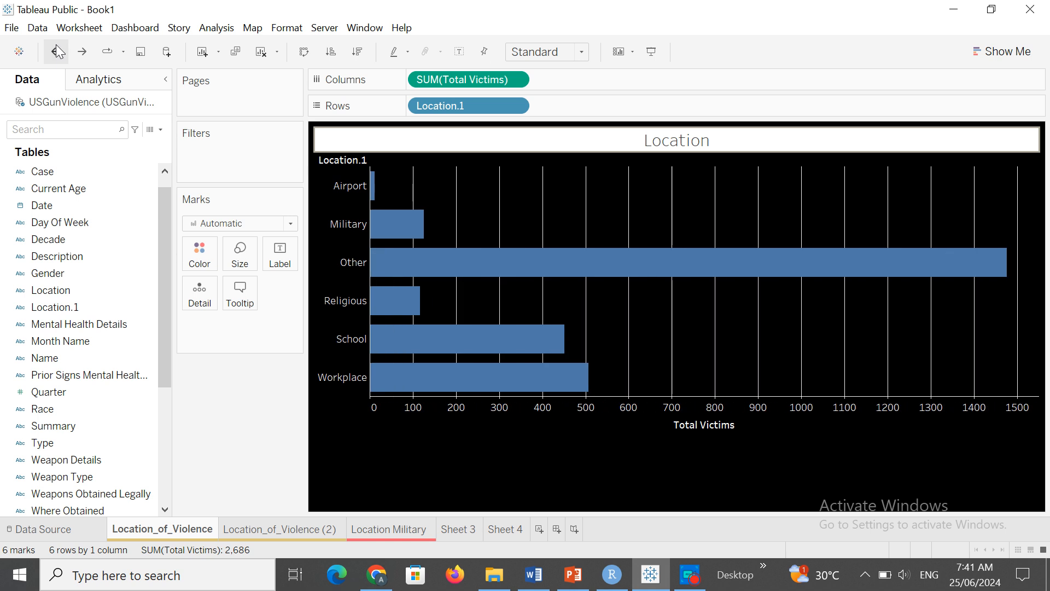
# Hide the chart's view toolbar and check over the bars that it no longer shows
pyautogui.click(80, 29)
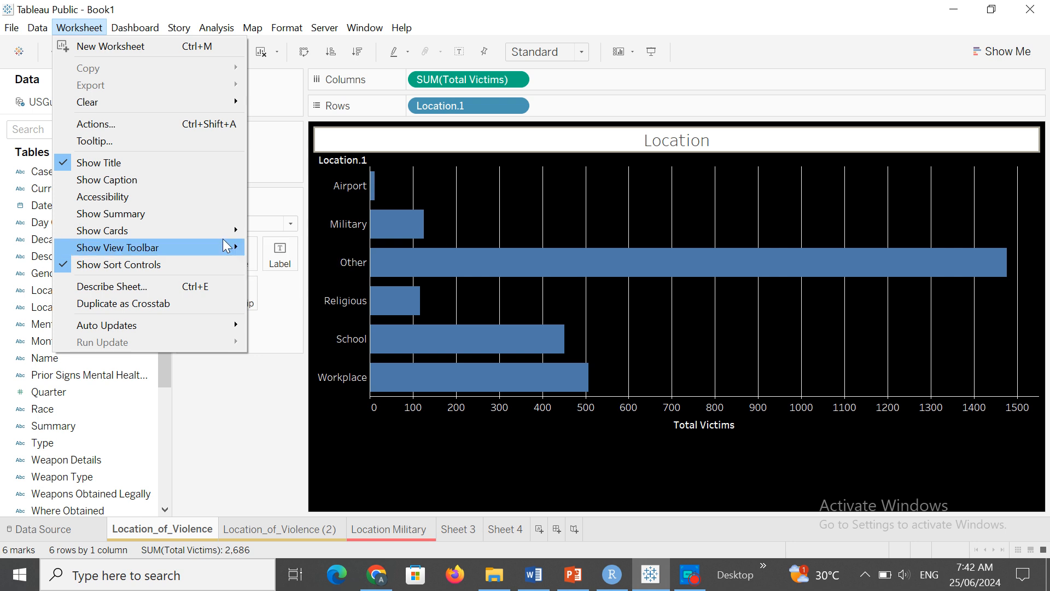
pyautogui.moveTo(188, 251)
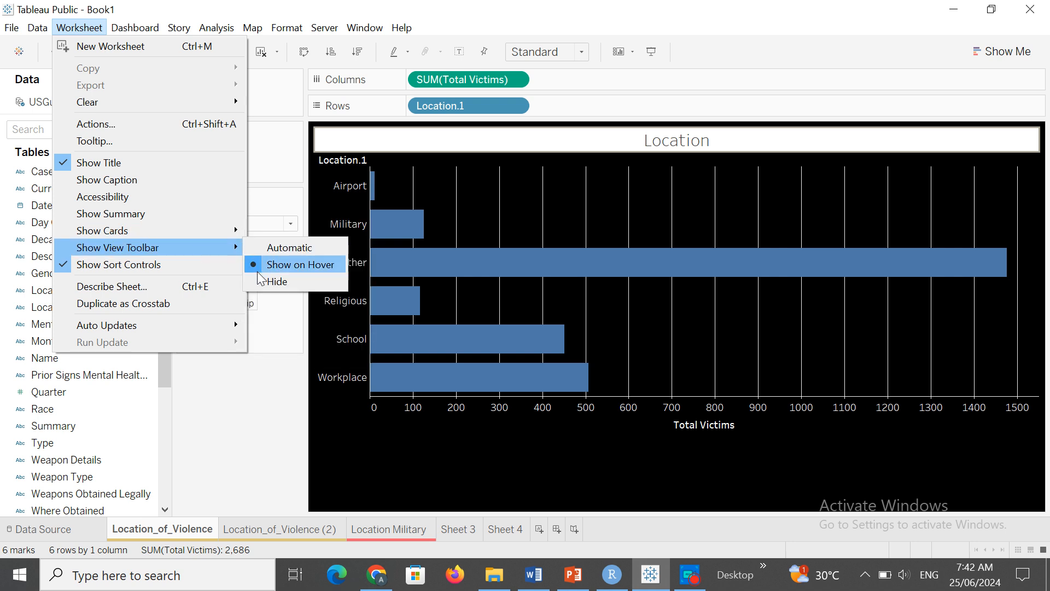
pyautogui.click(272, 280)
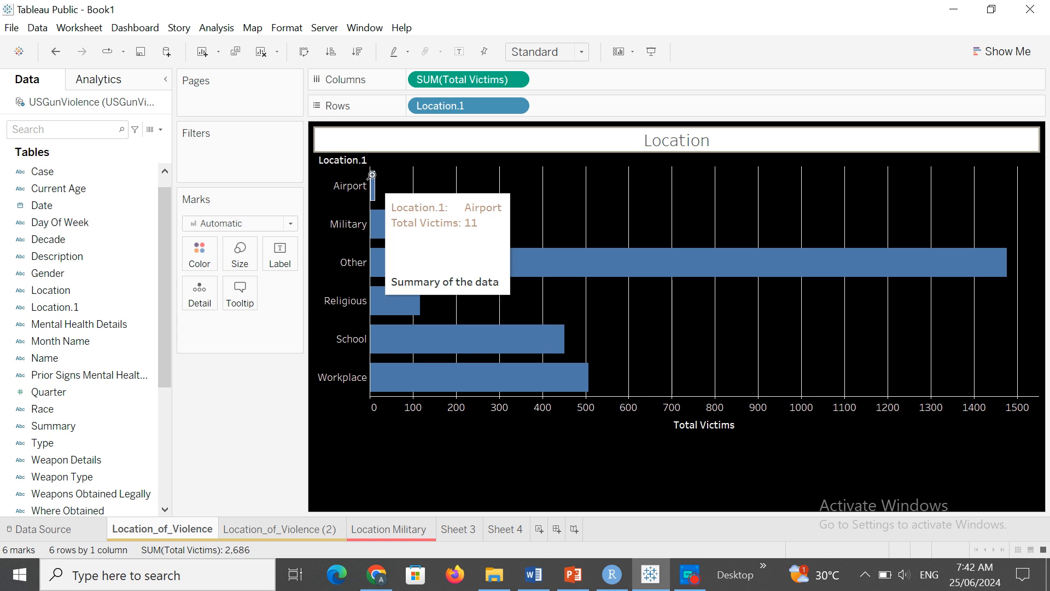
pyautogui.moveTo(391, 235)
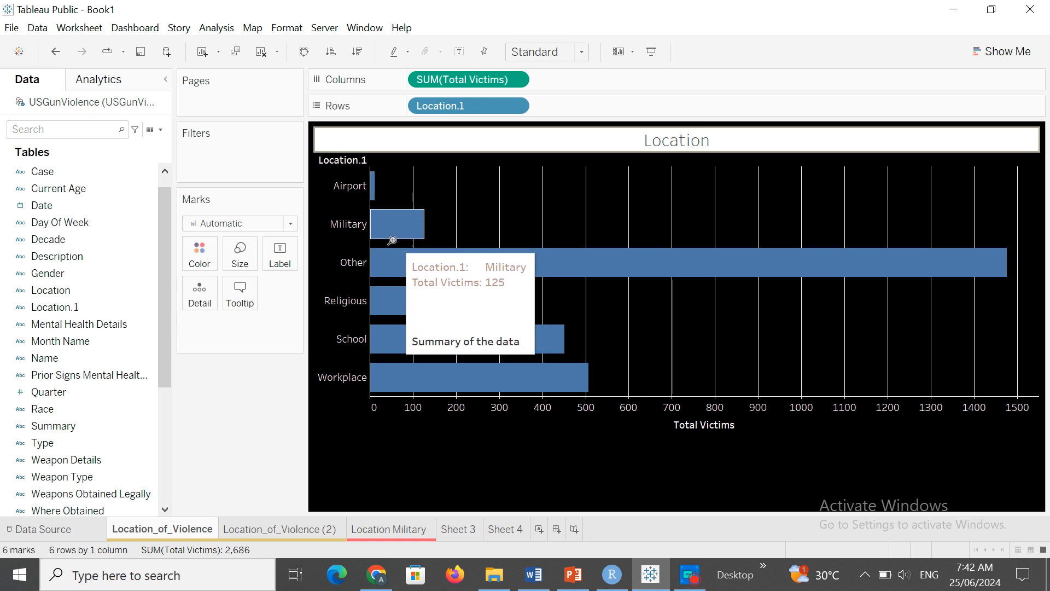
# Switch the hidden view toolbar back to showing on hover and check it over the bars
pyautogui.click(80, 27)
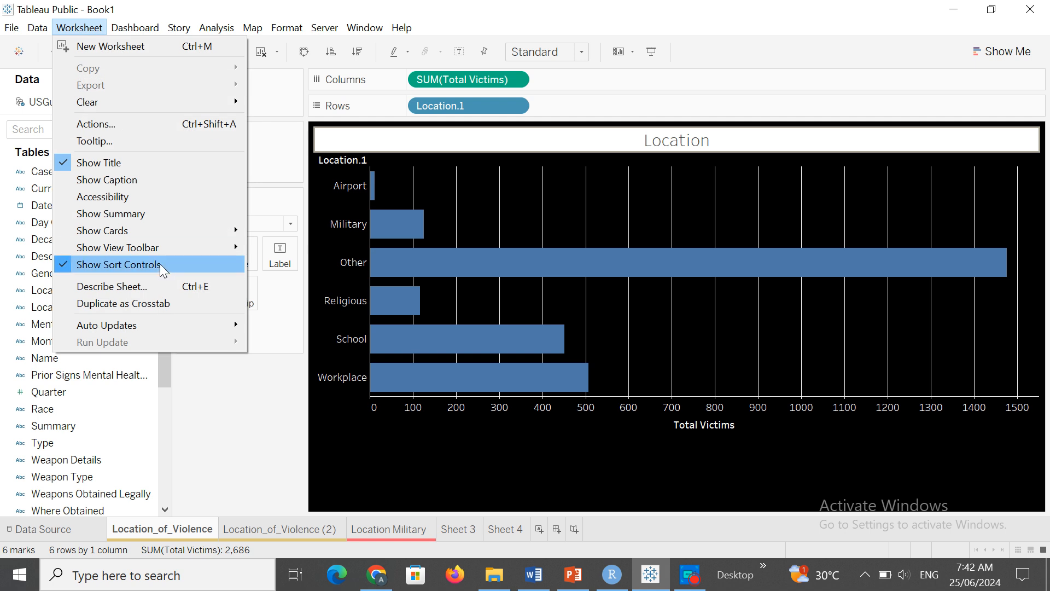
pyautogui.moveTo(151, 246)
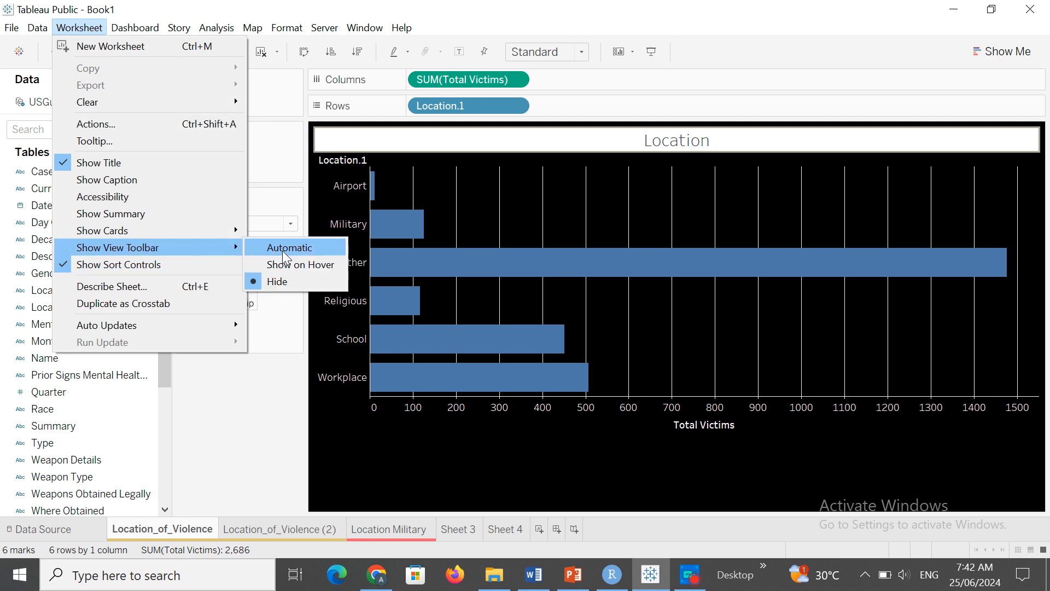
pyautogui.click(291, 265)
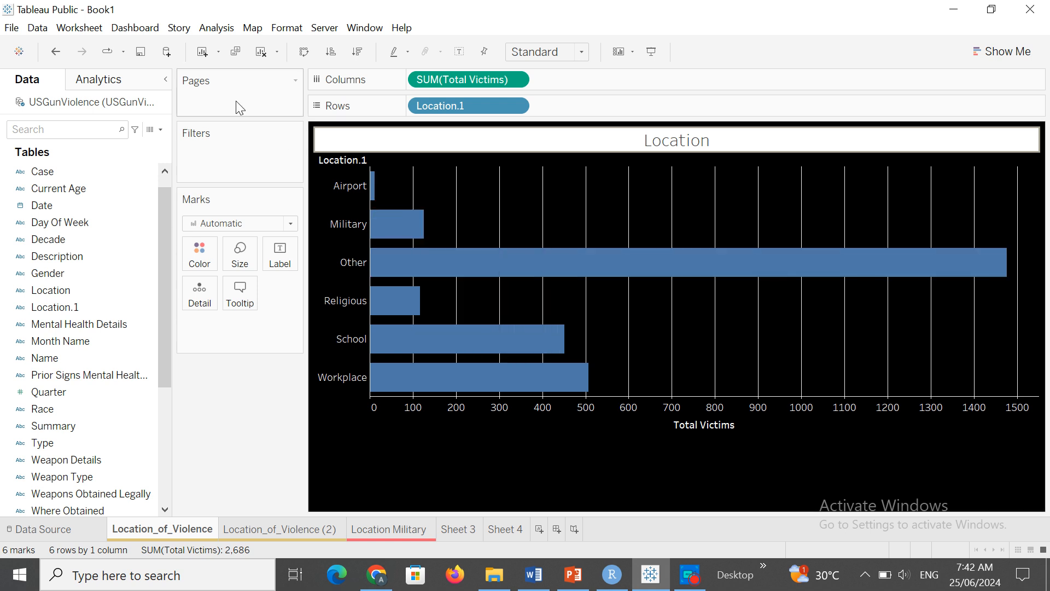
pyautogui.moveTo(408, 275)
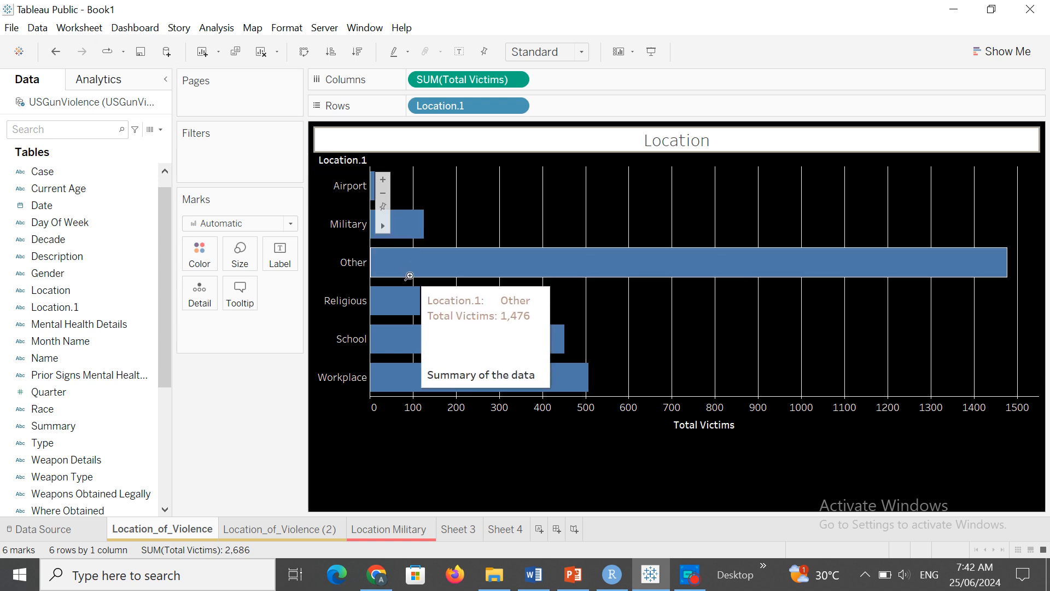
# Pick the Zoom Area tool for the bar chart, then return the pointer to normal selection
pyautogui.moveTo(384, 228)
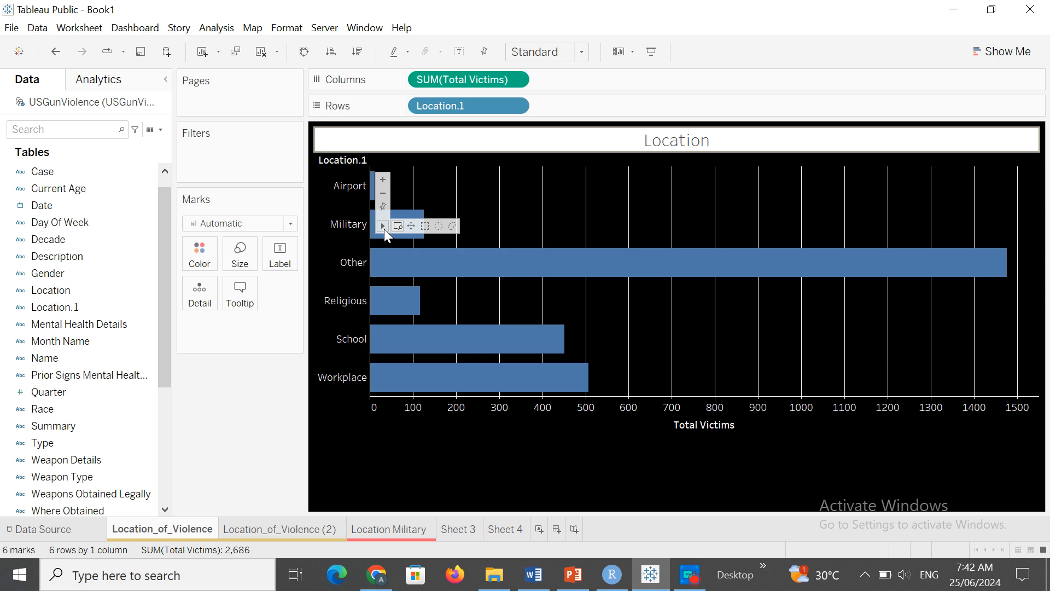
pyautogui.click(398, 226)
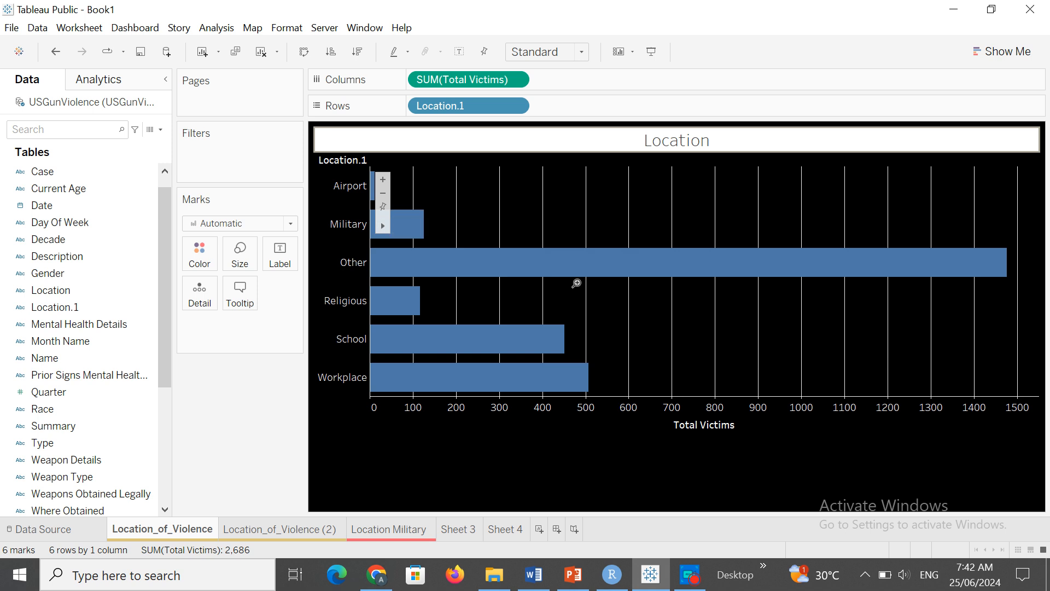
pyautogui.moveTo(390, 231)
pyautogui.moveTo(488, 277)
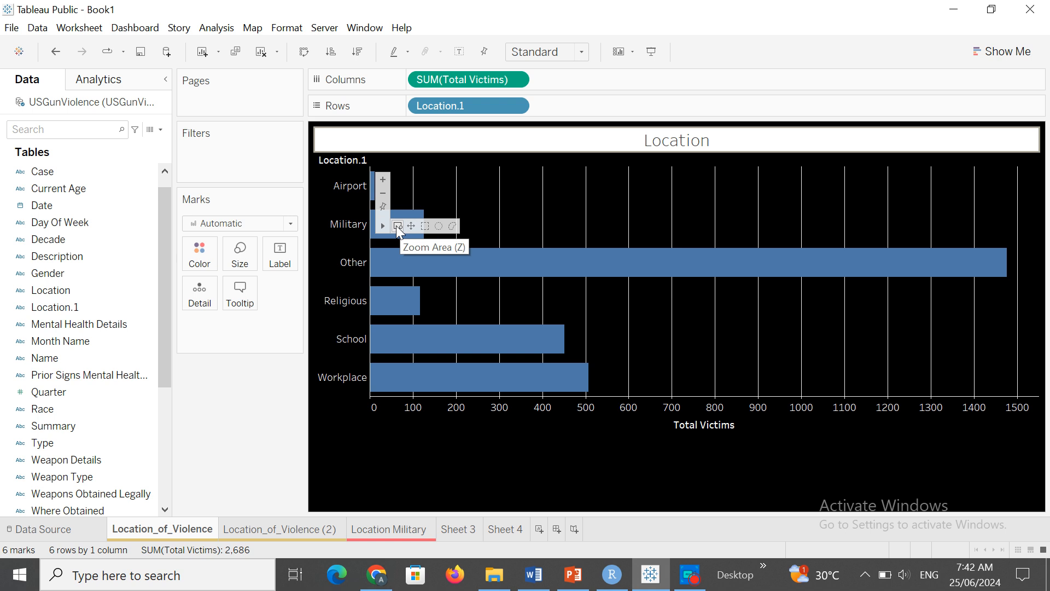
pyautogui.click(399, 227)
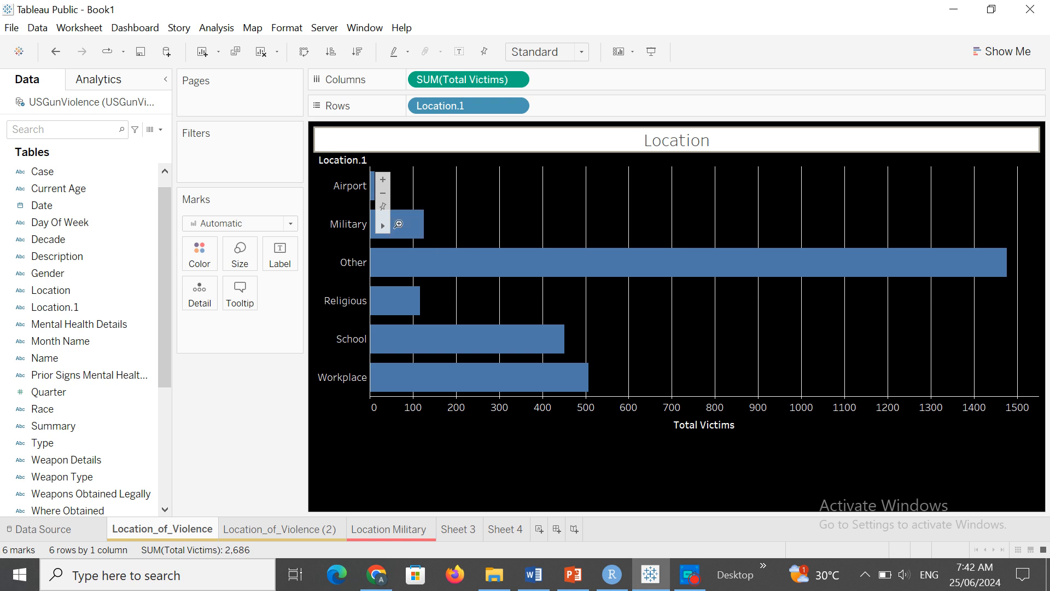
pyautogui.moveTo(385, 226)
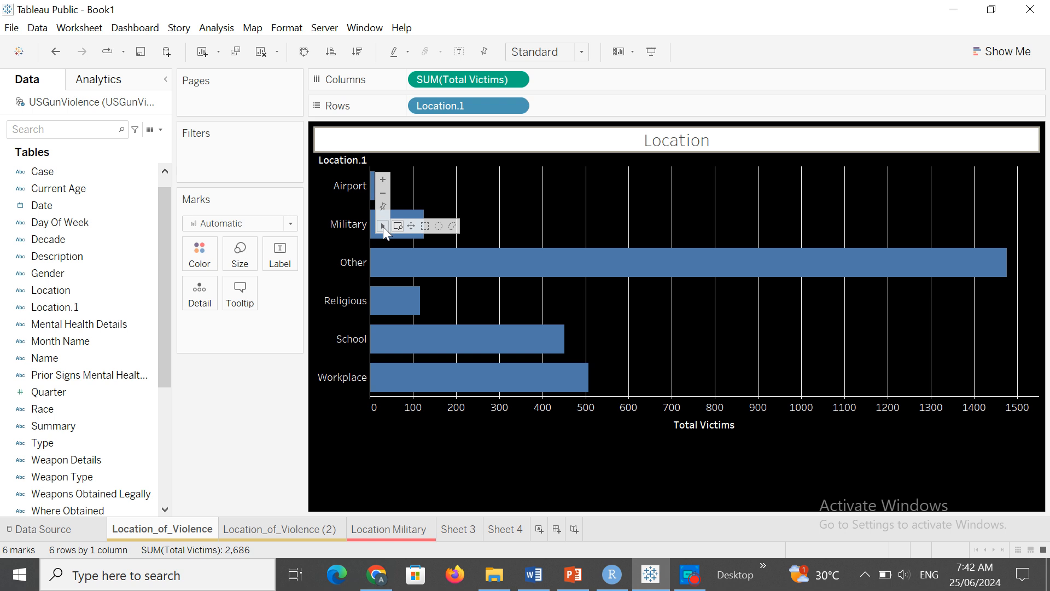
pyautogui.click(383, 226)
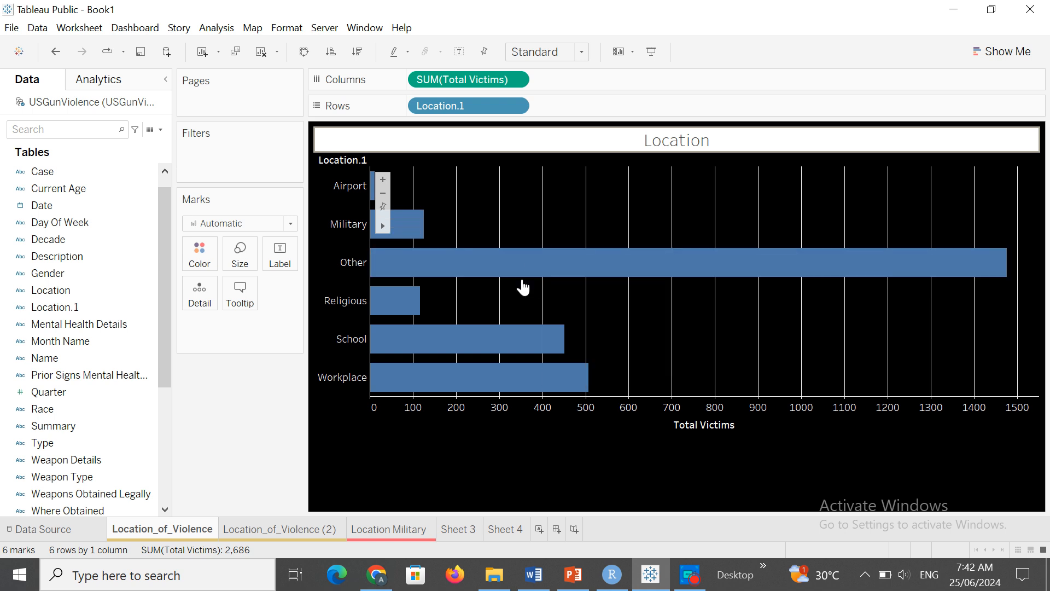
# Revisit the display options for the Location_of_Violence sheet's view toolbar
pyautogui.click(61, 30)
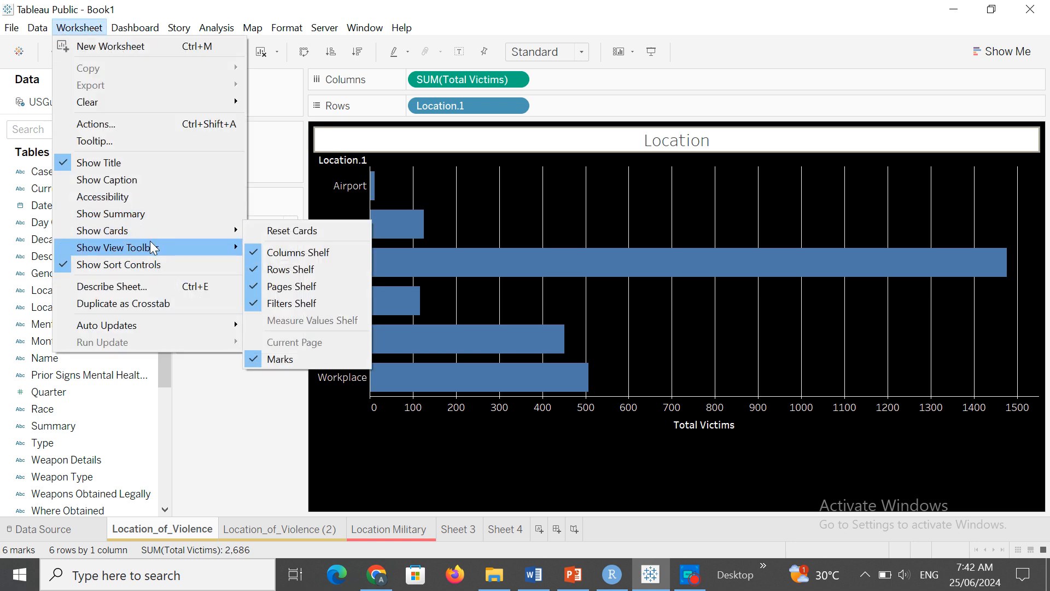
pyautogui.moveTo(153, 248)
pyautogui.click(285, 249)
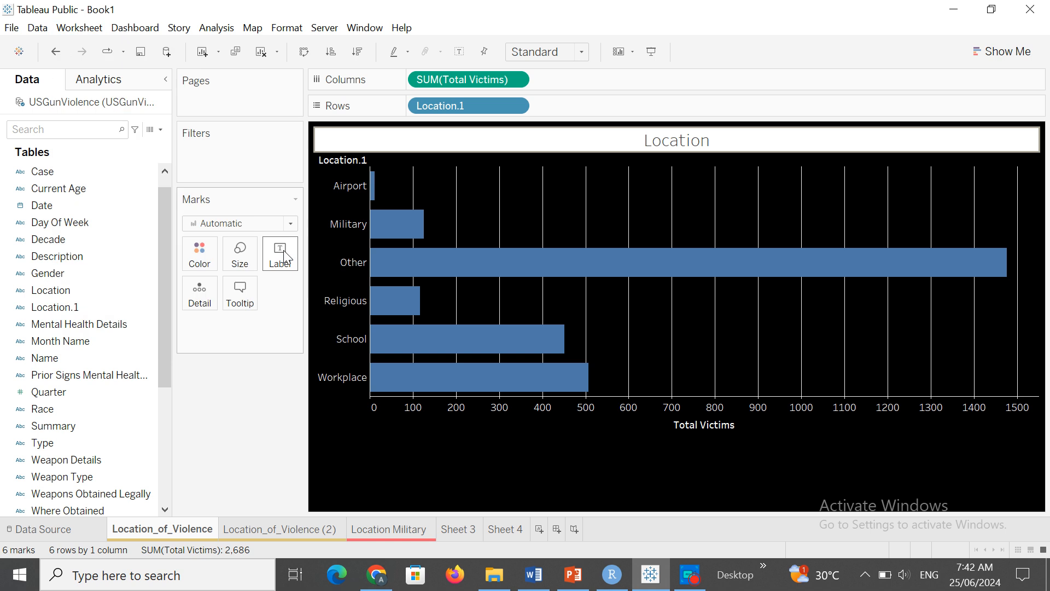
# Hide the worksheet's sort controls and switch them back on
pyautogui.click(81, 29)
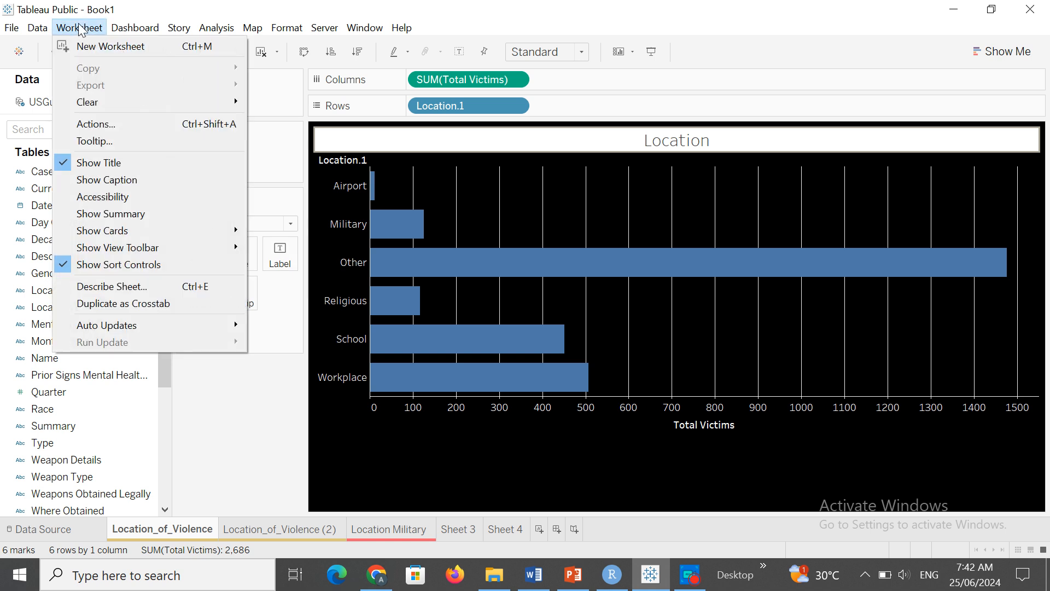
pyautogui.click(124, 264)
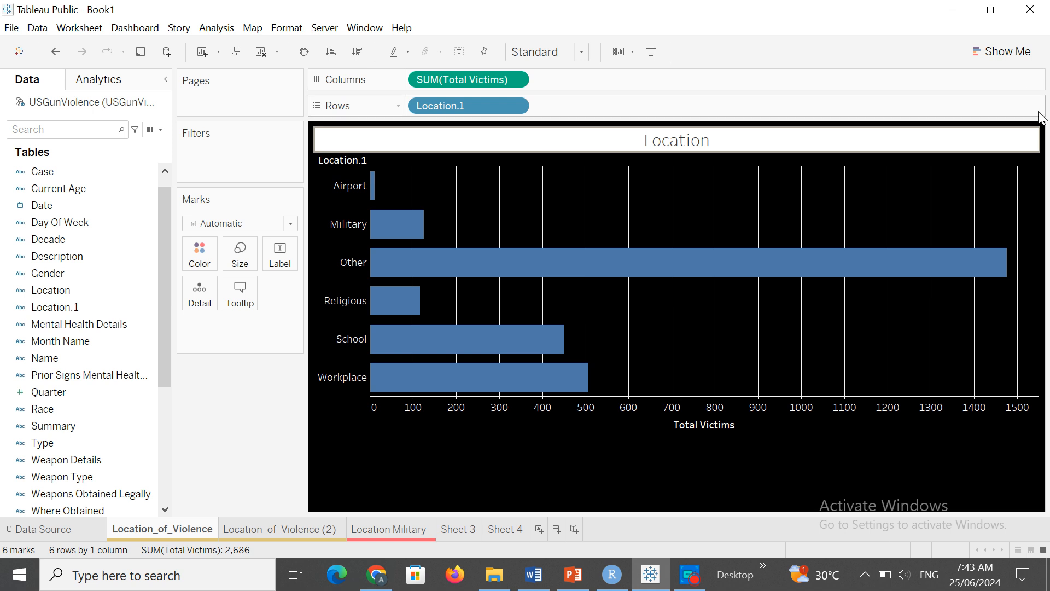
pyautogui.click(77, 28)
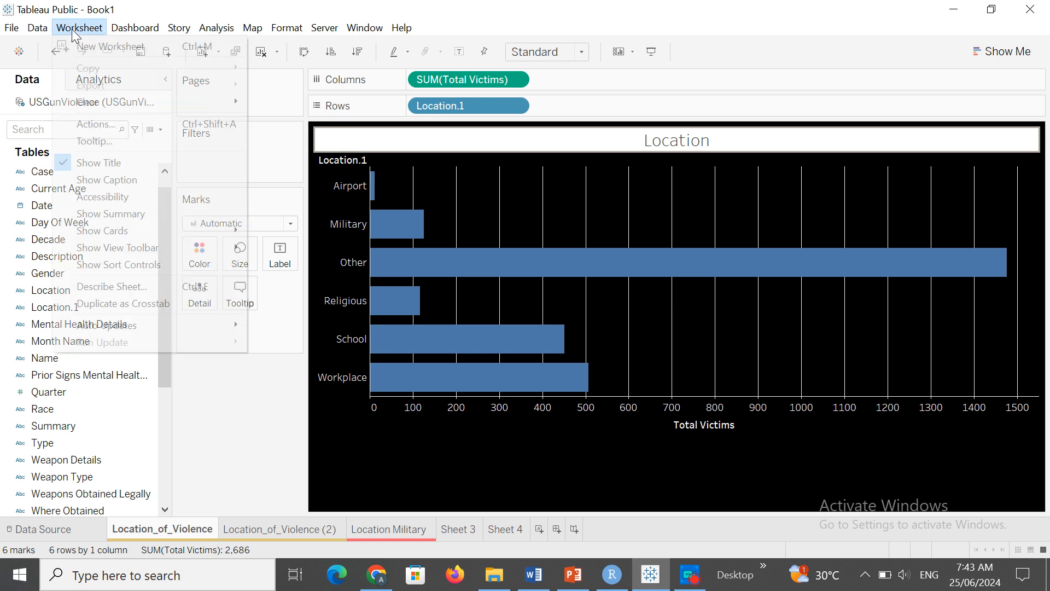
pyautogui.click(142, 264)
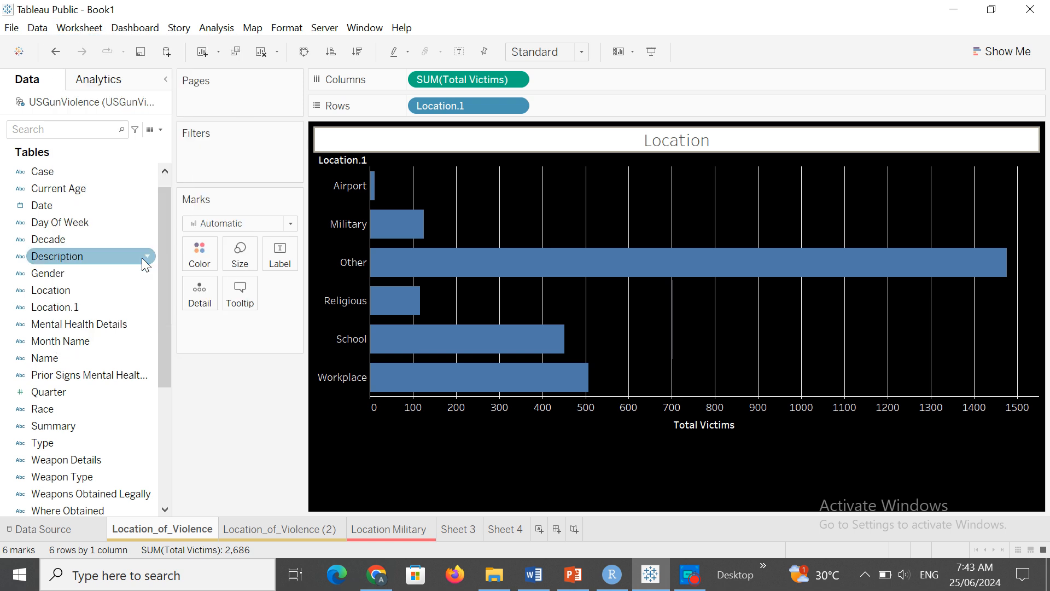
# Open the sheet description of Location_of_Violence, copy it, read through to the data source details and close it
pyautogui.click(81, 28)
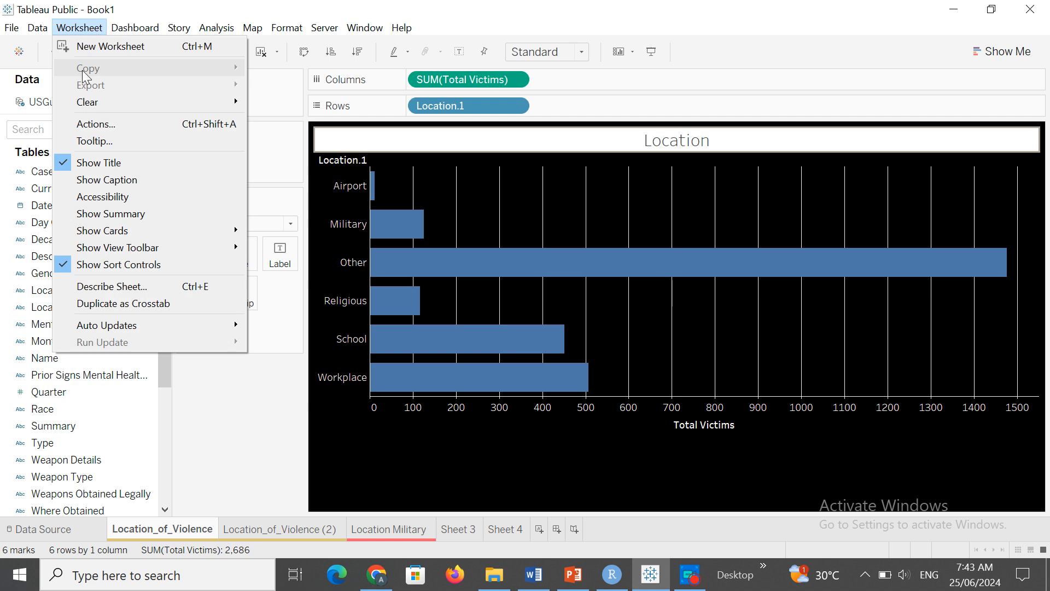
pyautogui.click(138, 286)
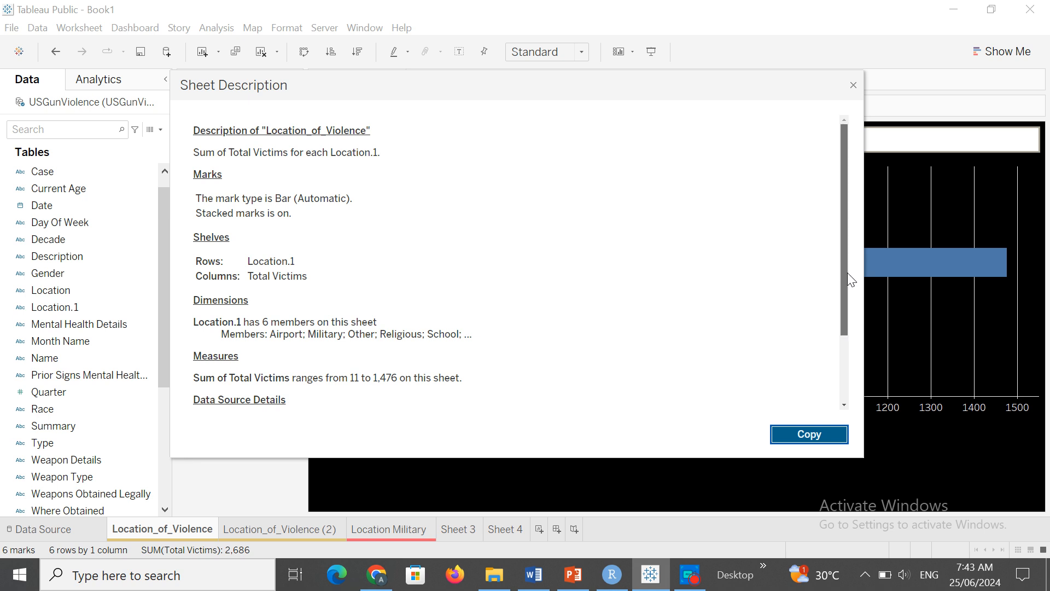
pyautogui.moveTo(847, 273); pyautogui.dragTo(835, 186)
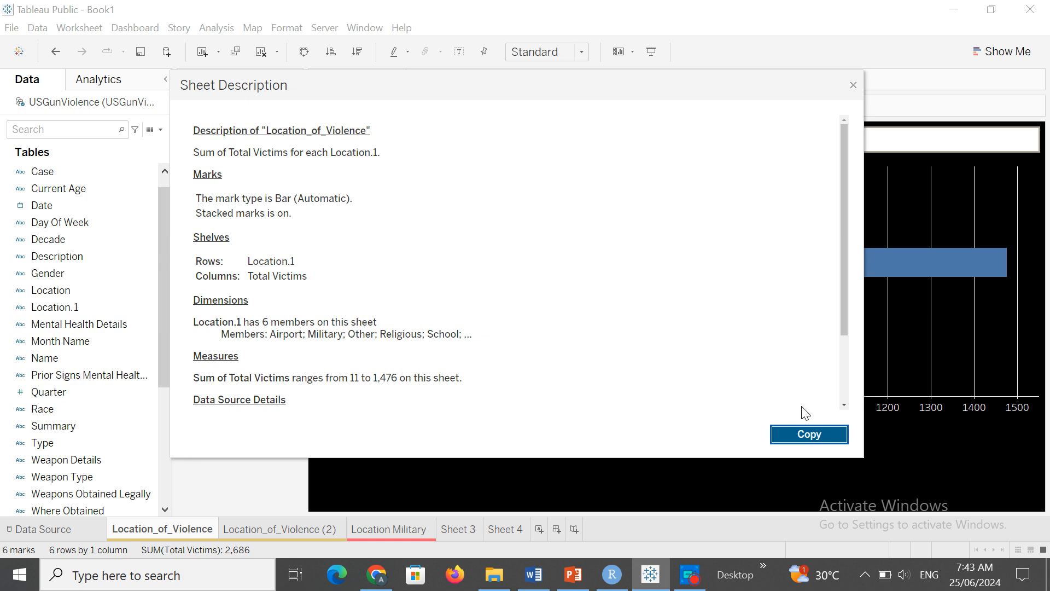
pyautogui.click(805, 435)
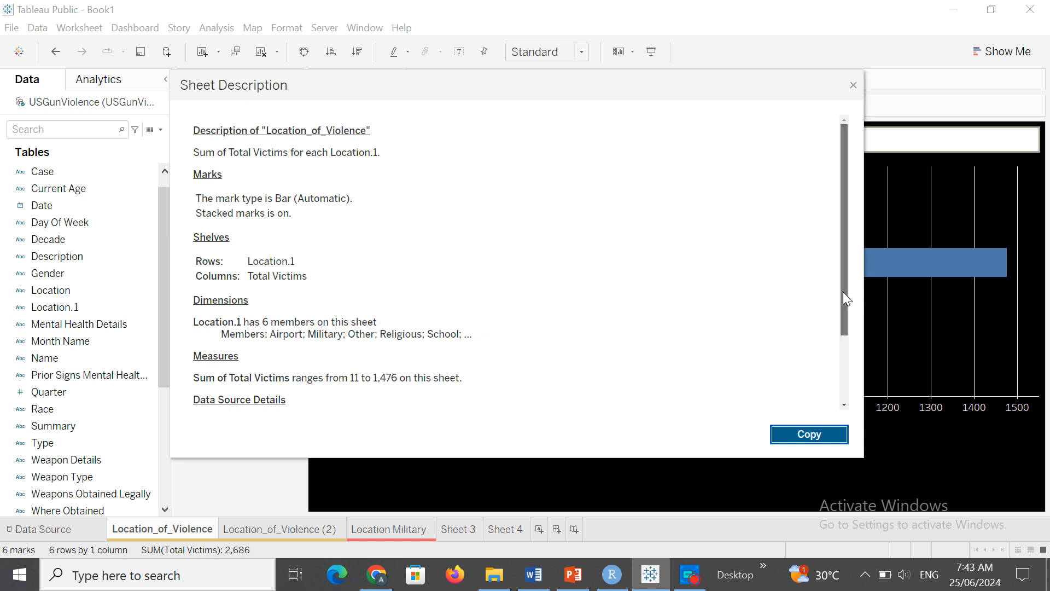
pyautogui.scroll(-3, 847, 298)
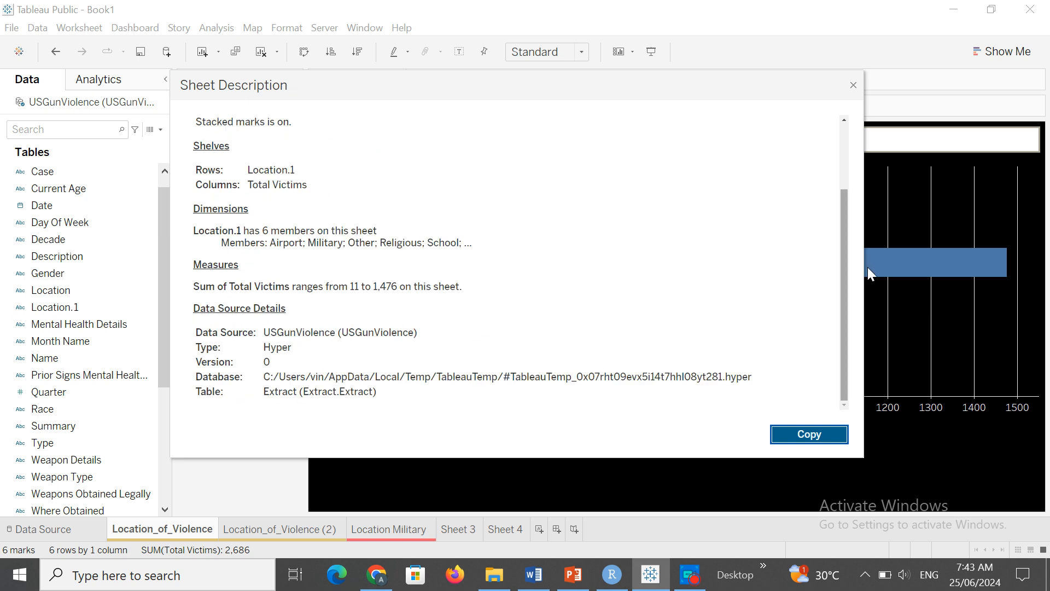
pyautogui.click(853, 85)
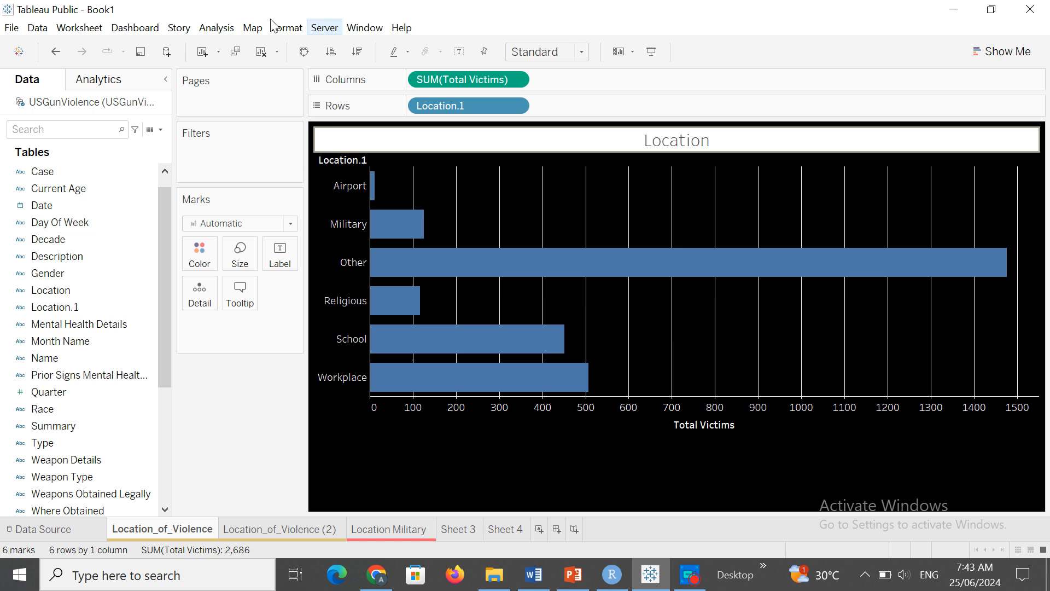
# Add the Race and Gender fields to Rows, following Location.1
pyautogui.click(80, 28)
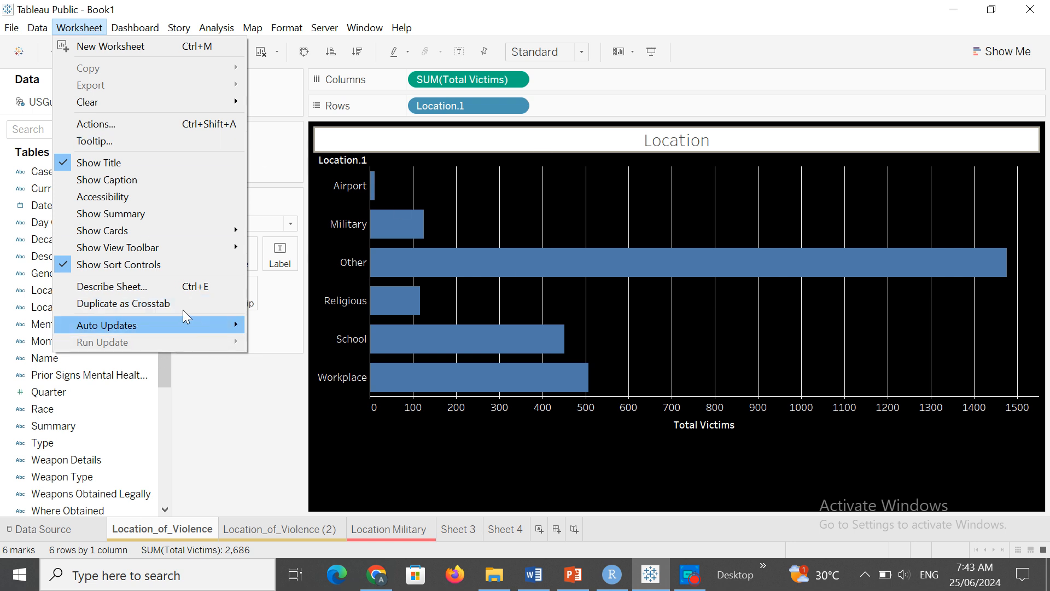
pyautogui.click(46, 408)
pyautogui.moveTo(47, 417); pyautogui.dragTo(481, 83)
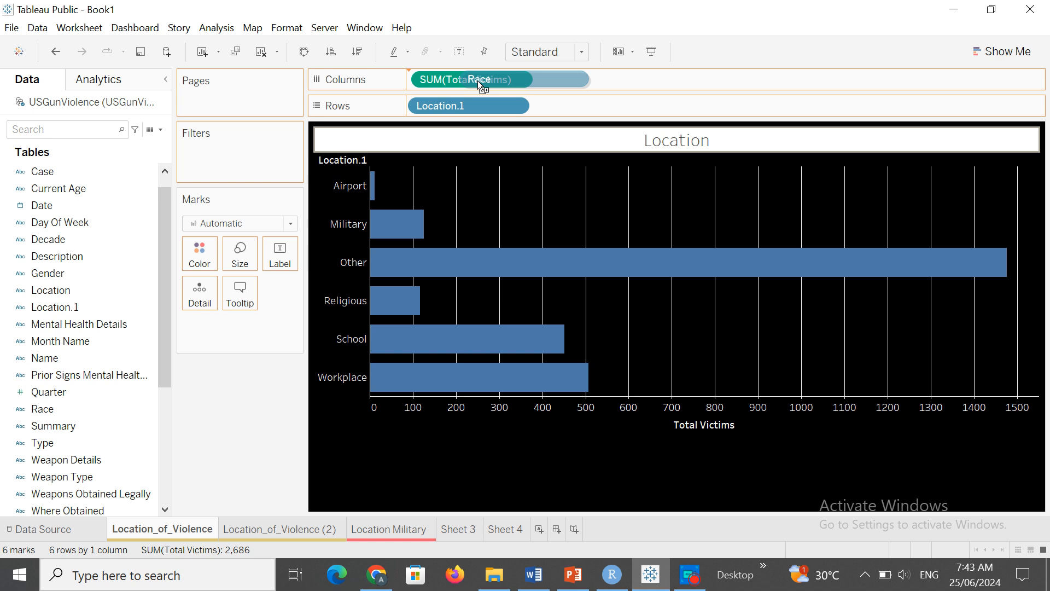
pyautogui.moveTo(477, 80); pyautogui.dragTo(548, 110)
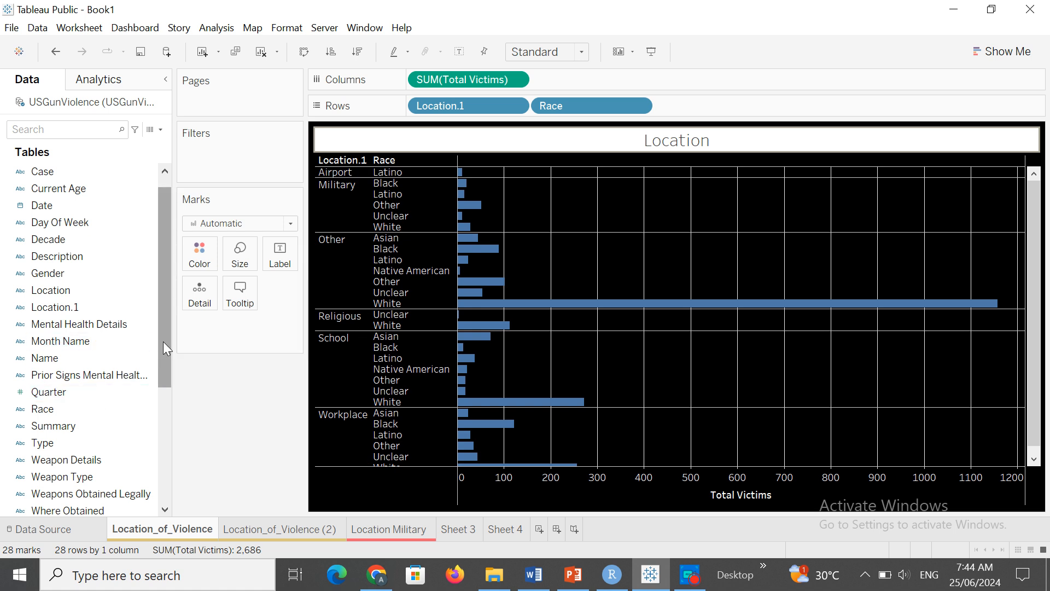
pyautogui.moveTo(60, 273); pyautogui.dragTo(690, 104)
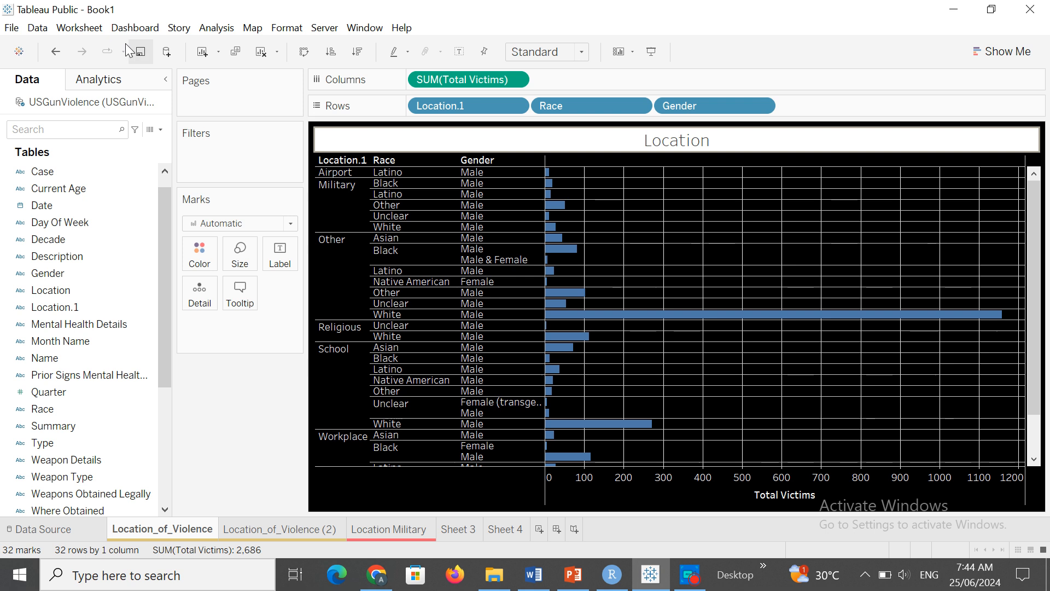
# Duplicate the Location_of_Violence sheet as a crosstab and open the new sheet
pyautogui.click(88, 28)
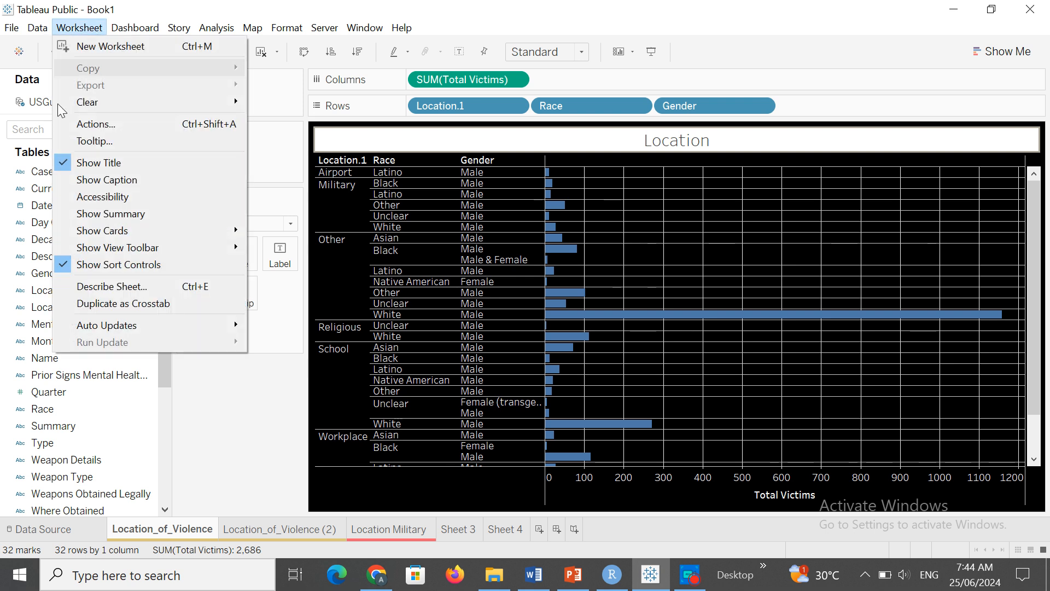
pyautogui.click(156, 303)
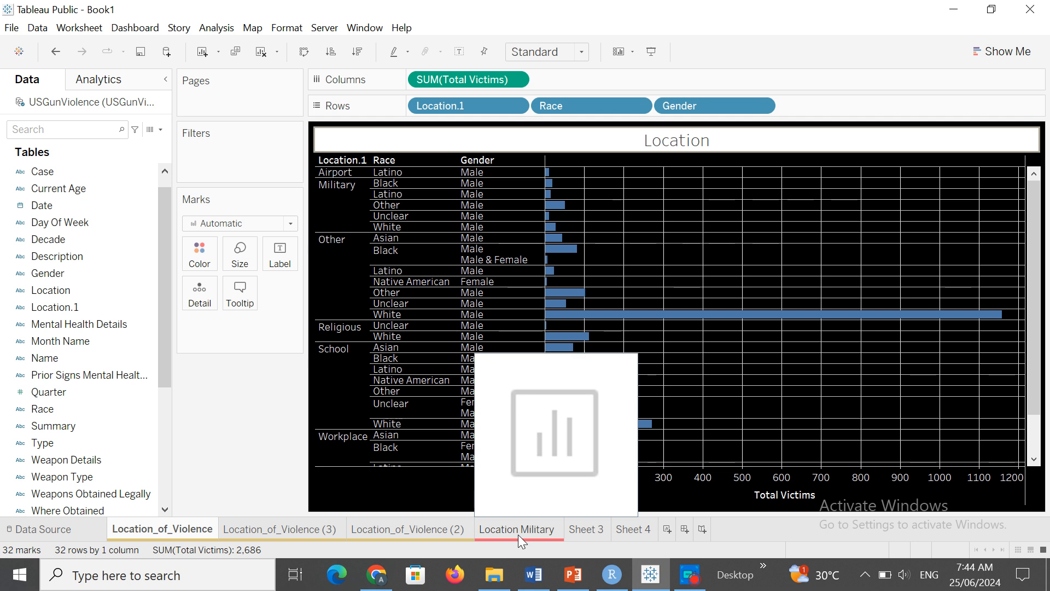
pyautogui.click(306, 528)
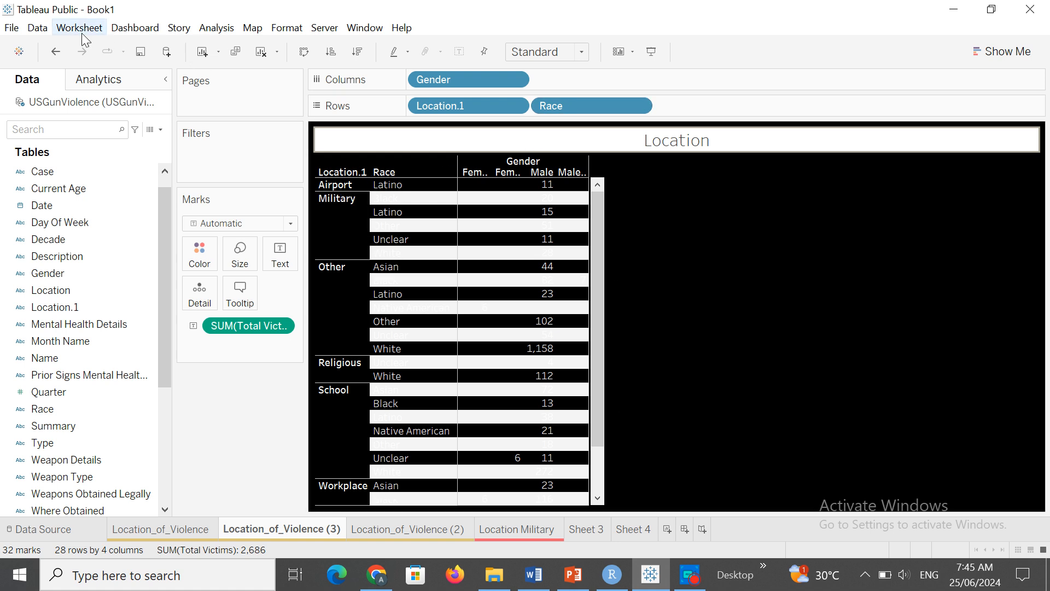
# Try white as the crosstab's default worksheet shading, set it to dark gray instead, and close the shading settings
pyautogui.click(282, 30)
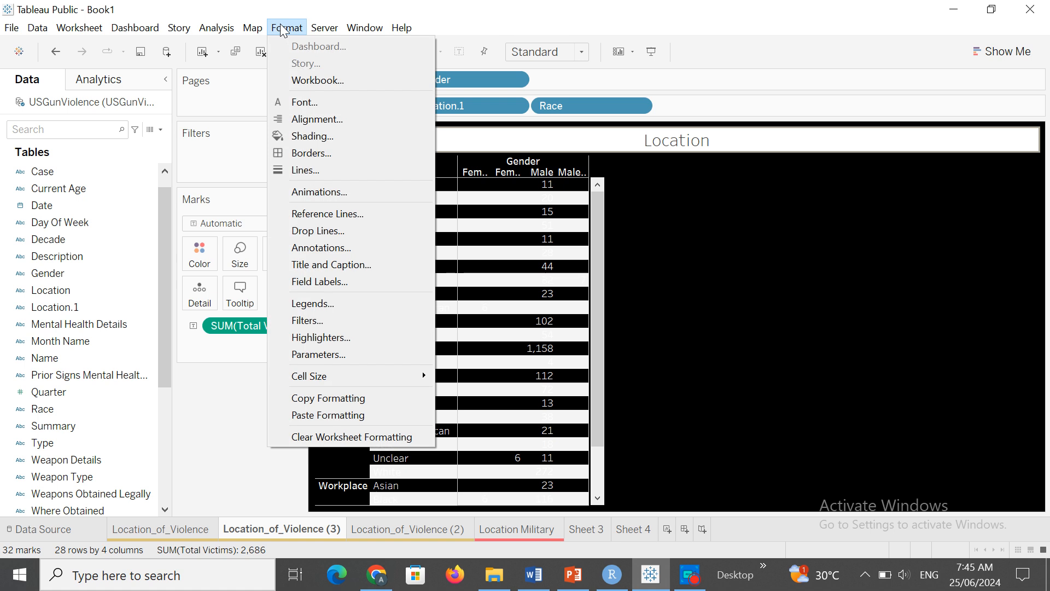
pyautogui.click(339, 136)
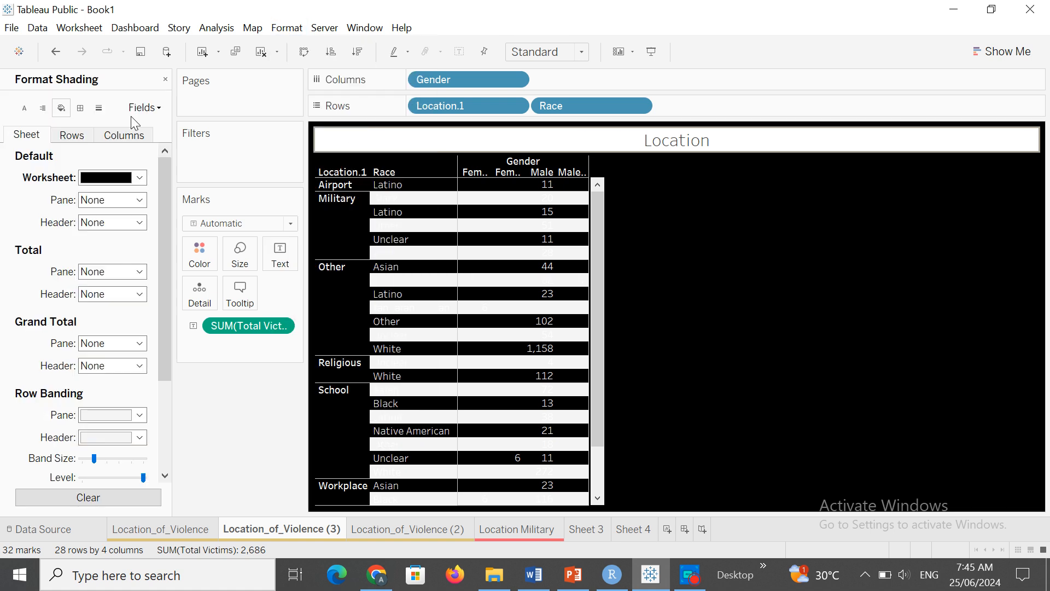
pyautogui.click(140, 178)
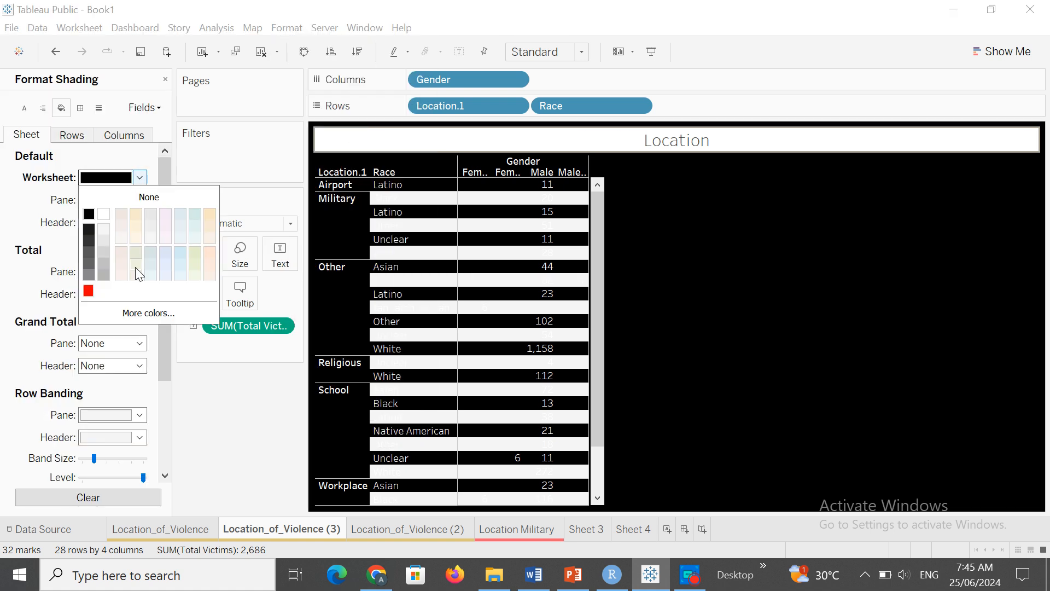
pyautogui.click(103, 216)
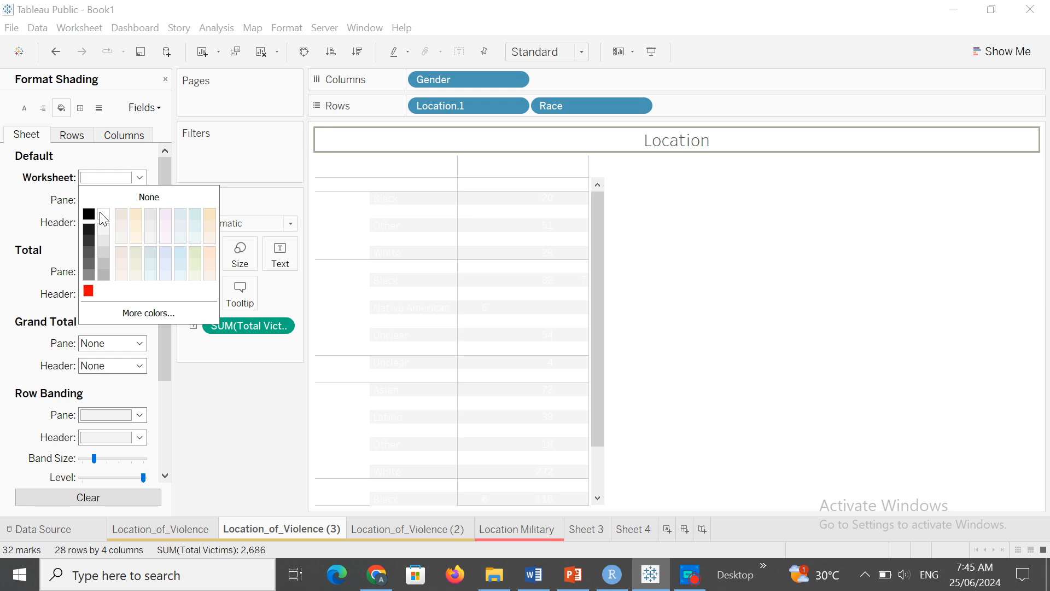
pyautogui.click(89, 251)
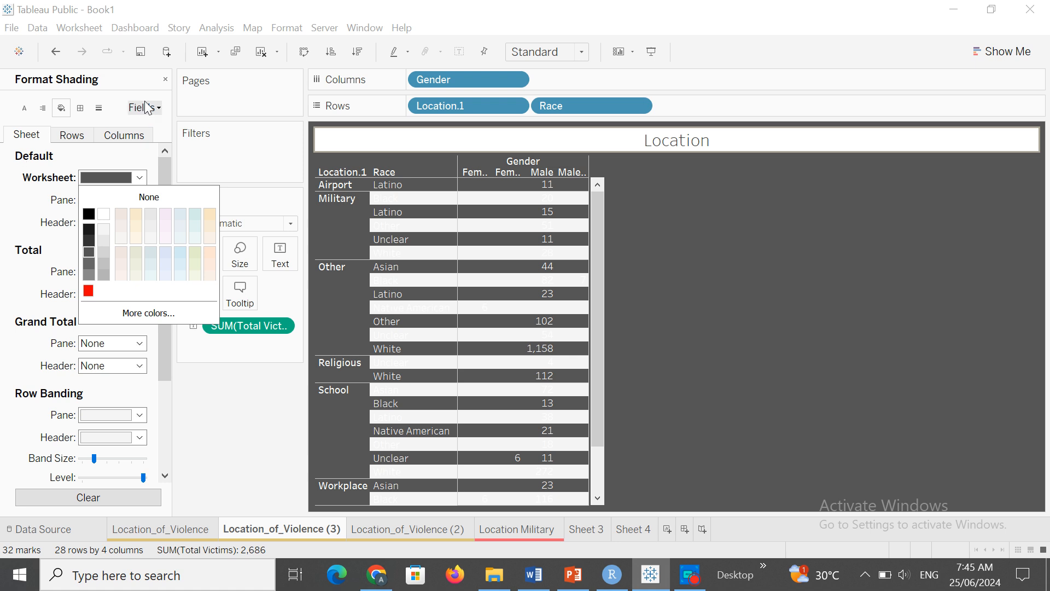
pyautogui.click(166, 80)
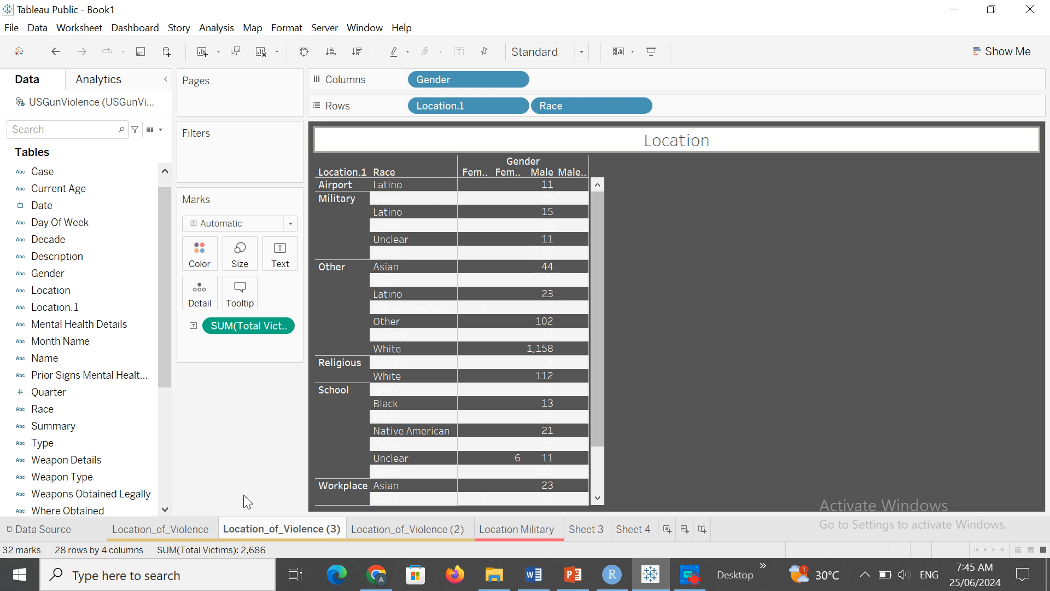
pyautogui.click(75, 27)
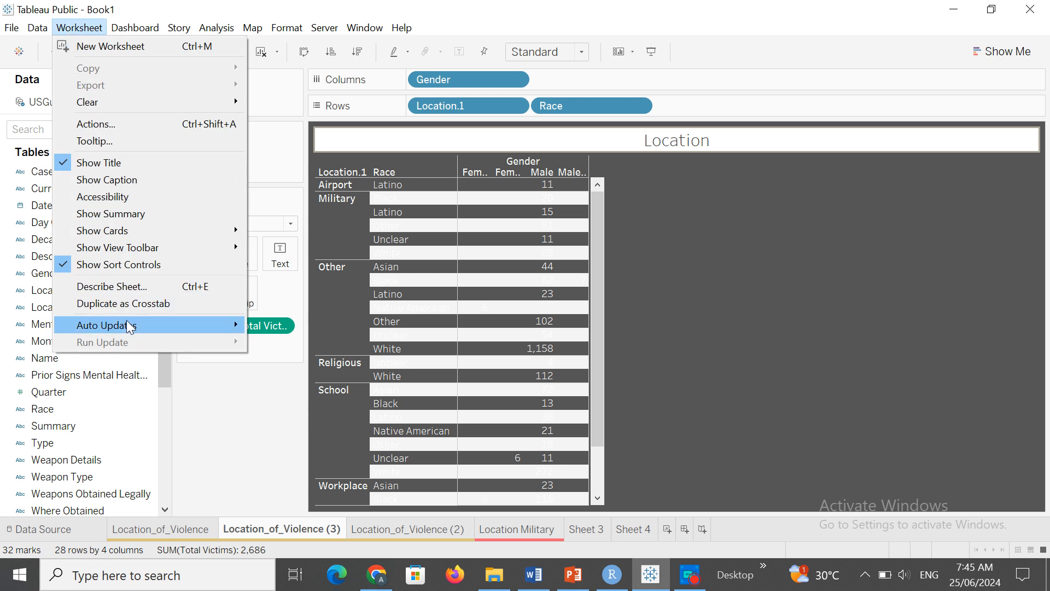
pyautogui.moveTo(127, 325)
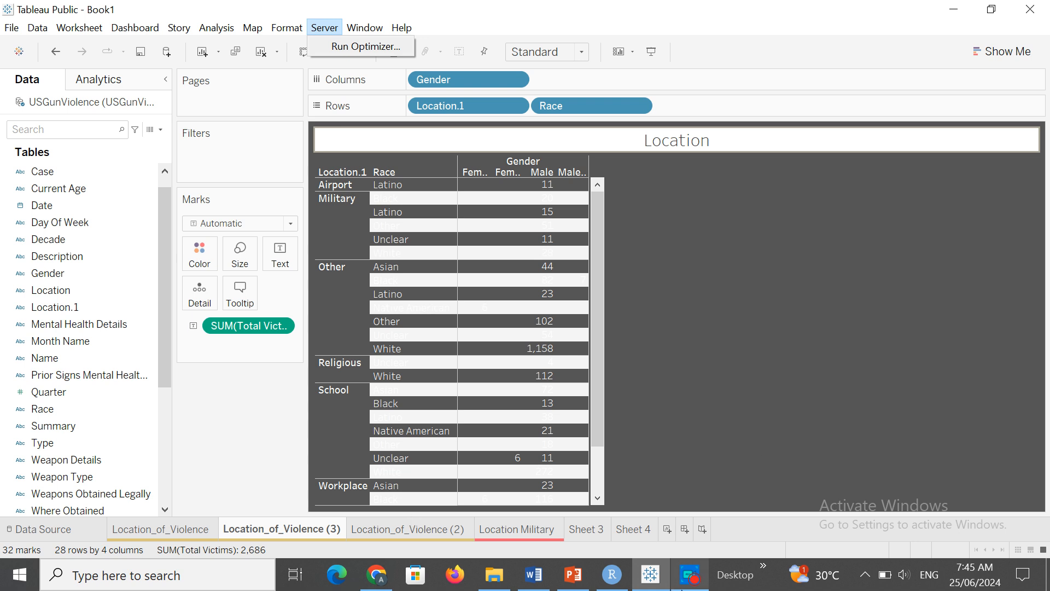
pyautogui.click(684, 580)
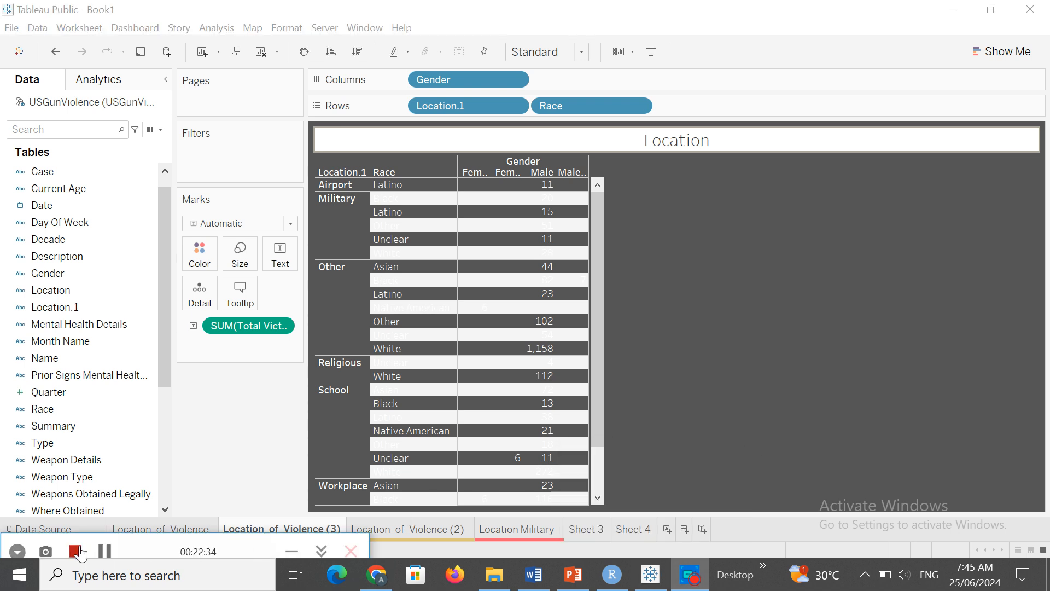